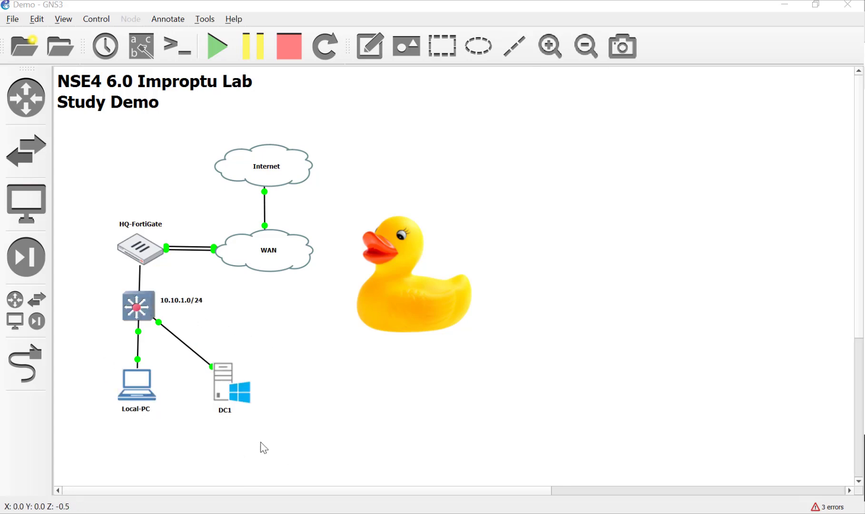
- Open the Local-PC console, close its FortiGate dashboard browser, and fit the Windows 7 desktop to the viewer
double_click(151, 393)
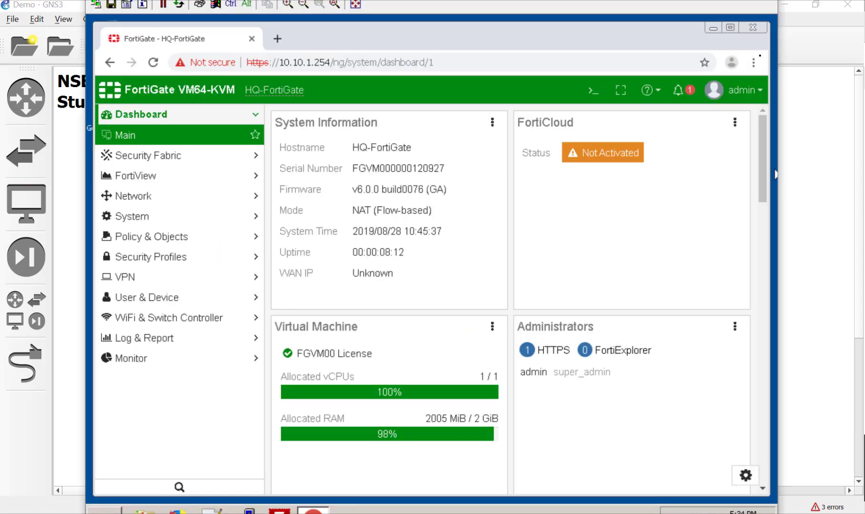
click(760, 28)
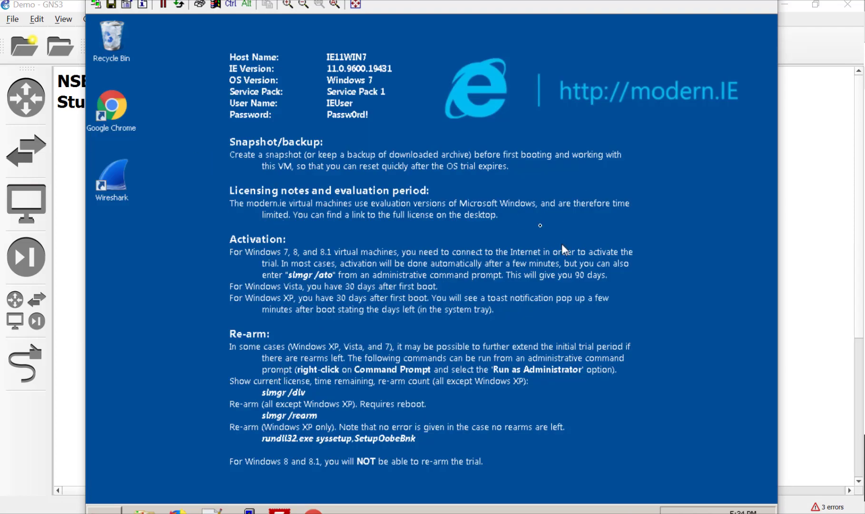
click(303, 5)
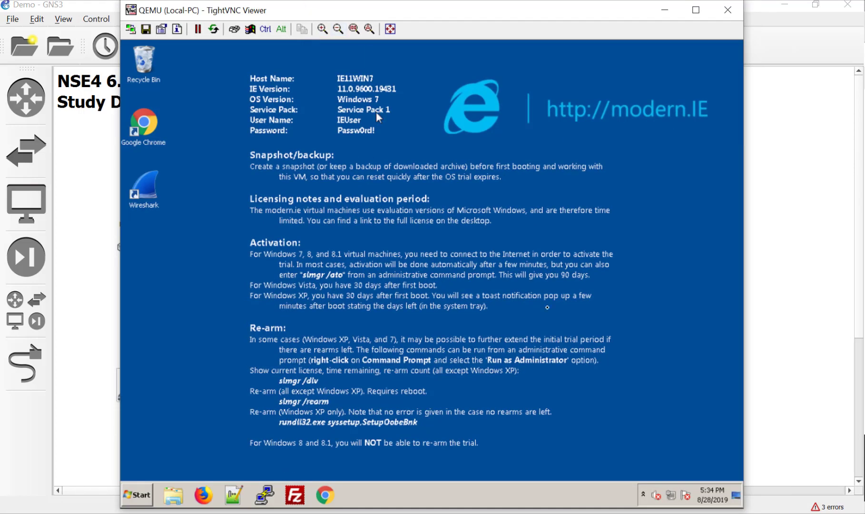
- Set Local Area Connection 2's IPv4 to obtain both the IP address and DNS servers automatically
right_click(670, 496)
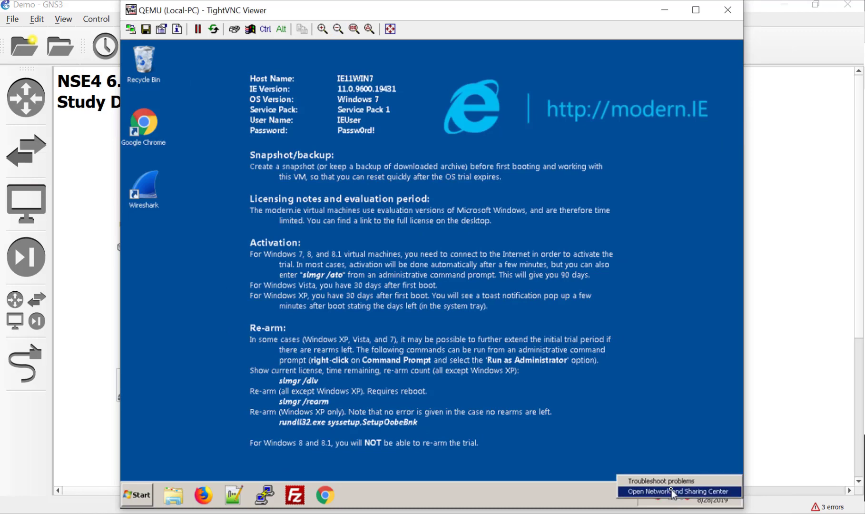
click(672, 492)
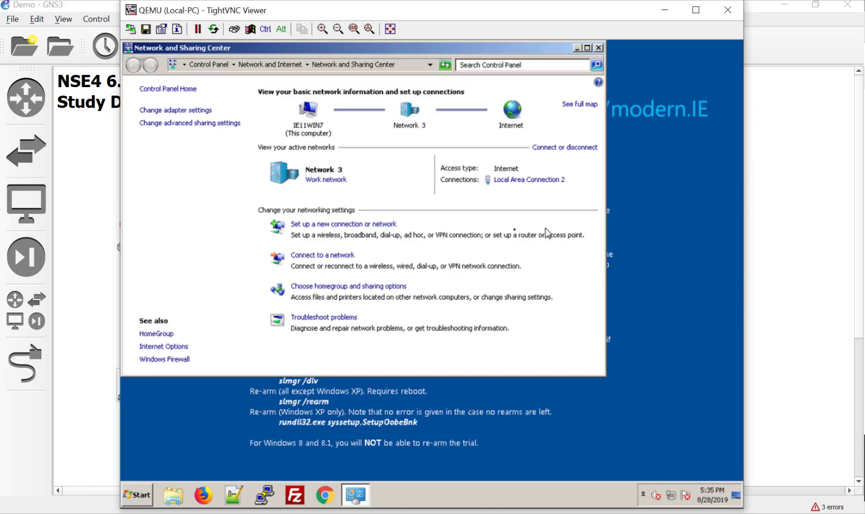
click(516, 184)
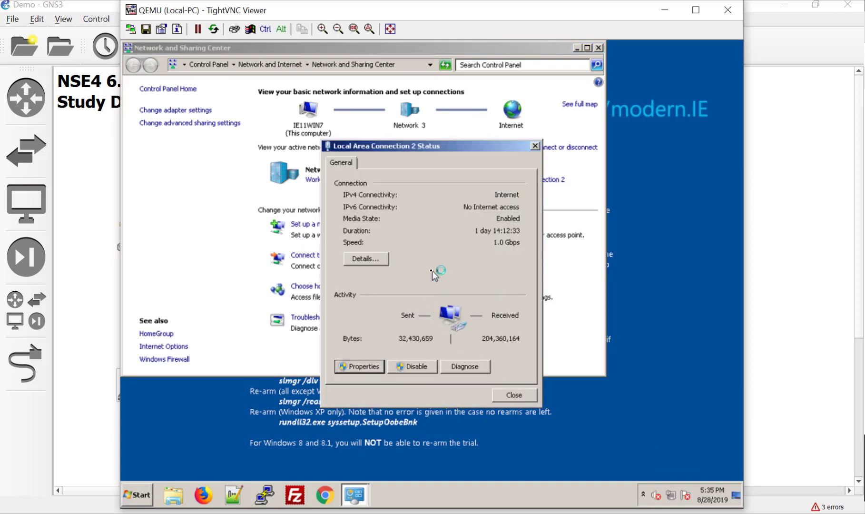
key(Return)
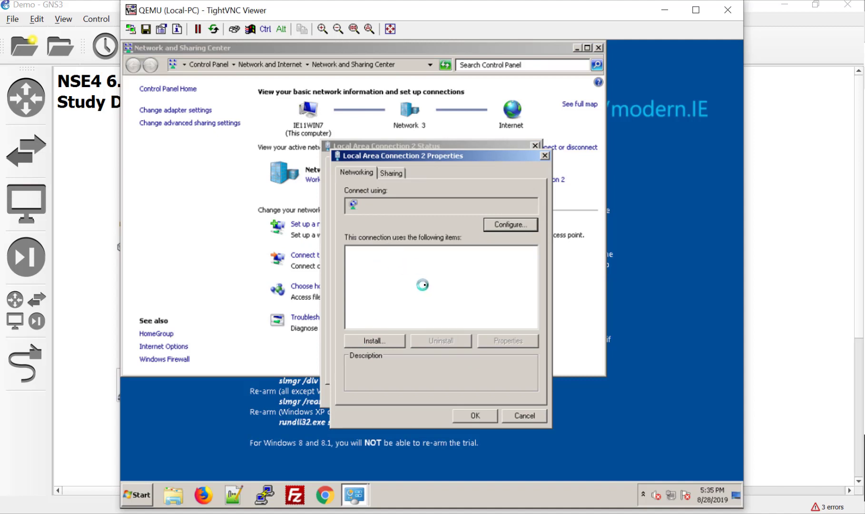
click(442, 302)
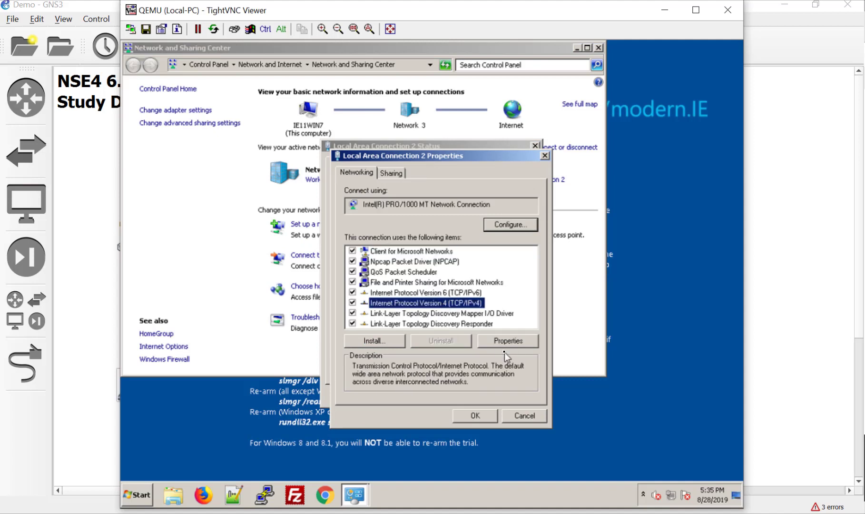
click(507, 342)
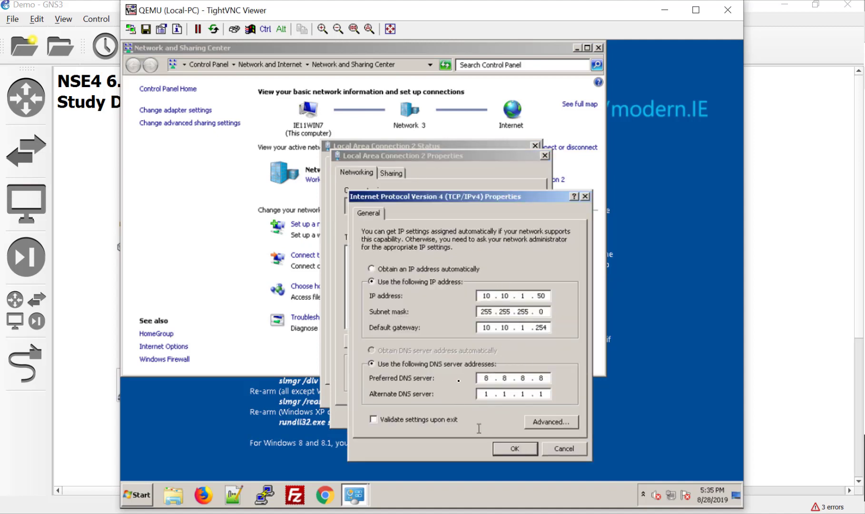
click(447, 269)
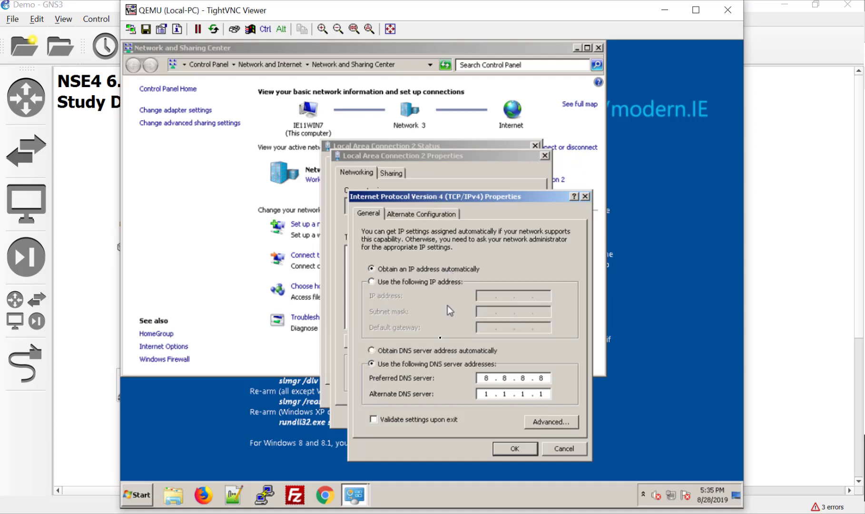
click(435, 348)
click(516, 449)
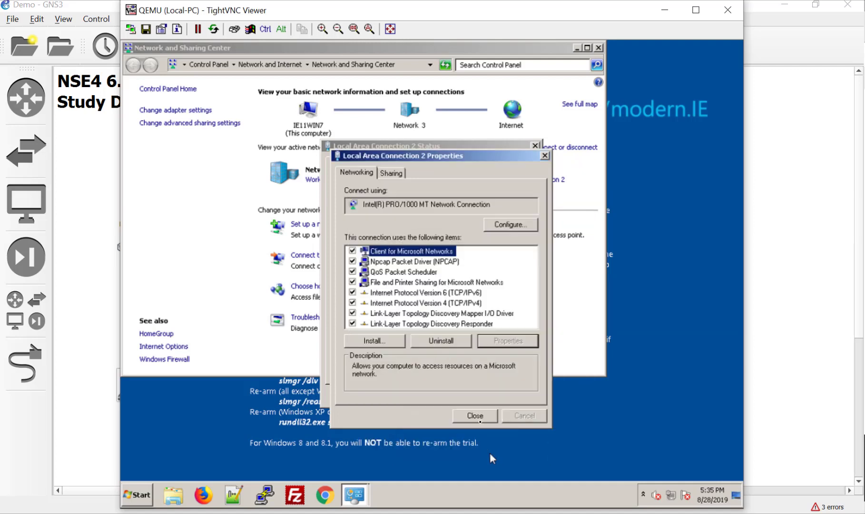
click(476, 413)
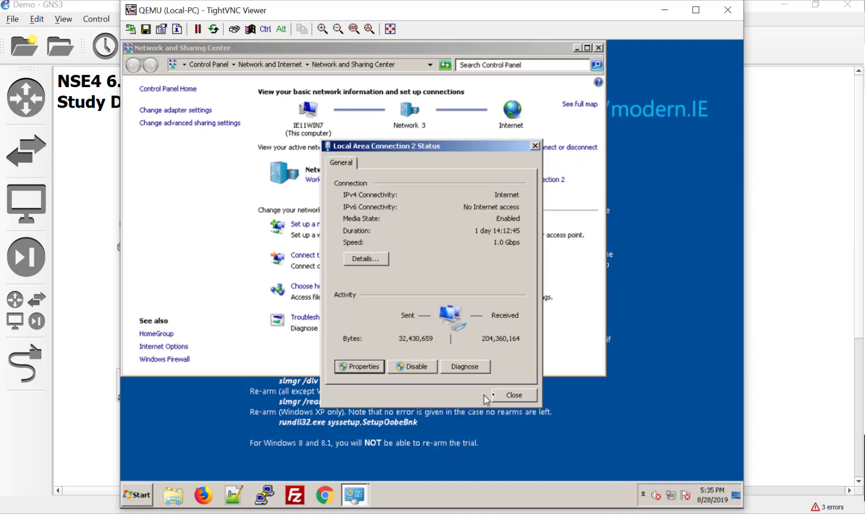
click(505, 393)
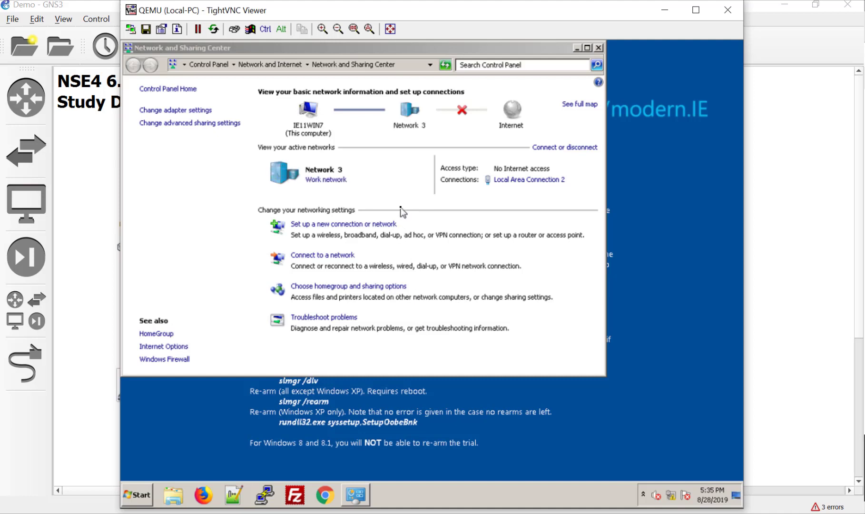
- Confirm the adapter details show 10.10.1.100, gateway 10.10.1.254 and DNS 10.10.1.10, then launch Firefox
click(528, 180)
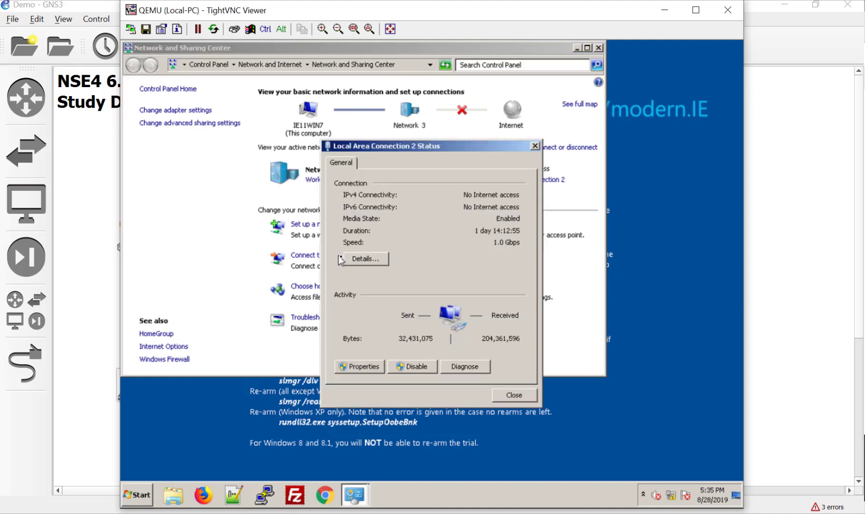
click(362, 262)
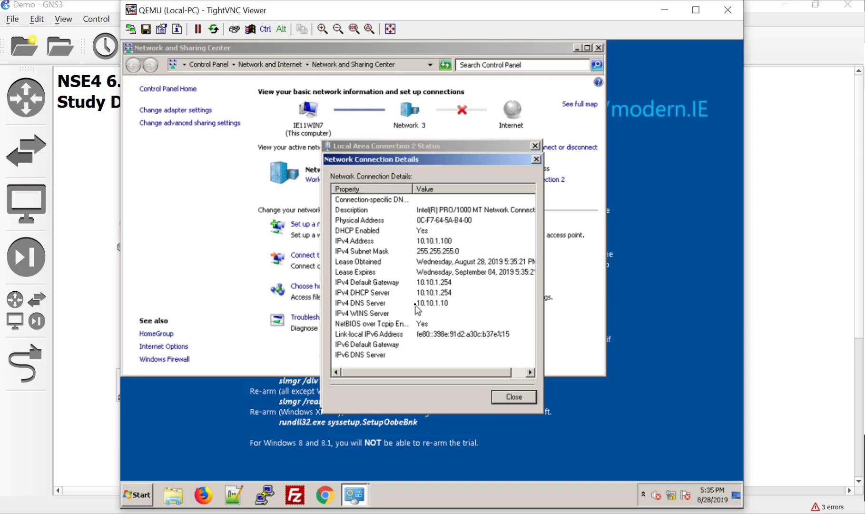
click(426, 302)
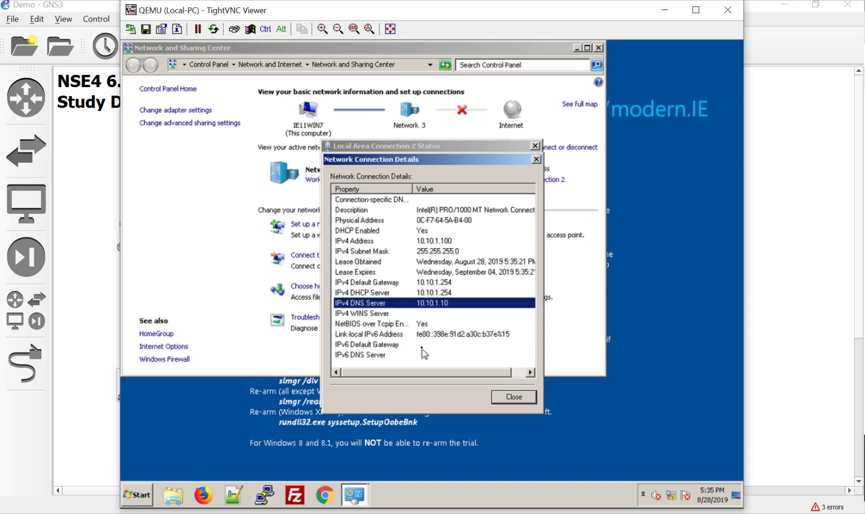
click(445, 292)
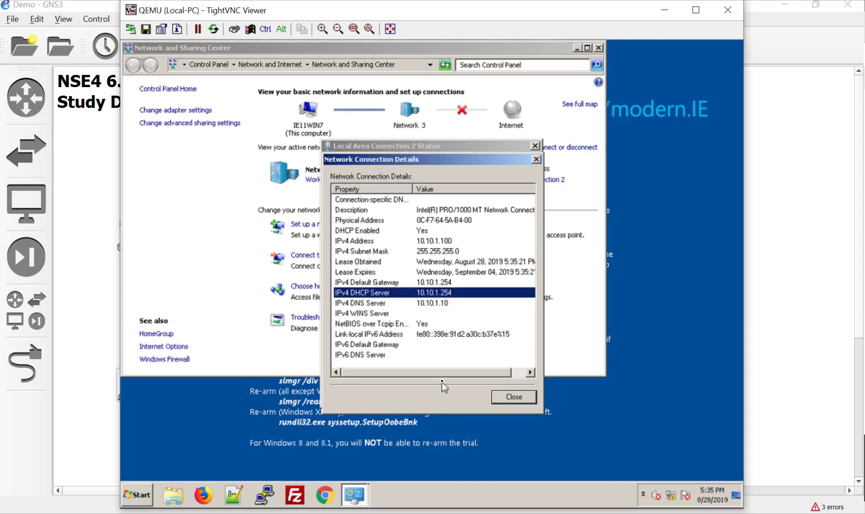
click(450, 303)
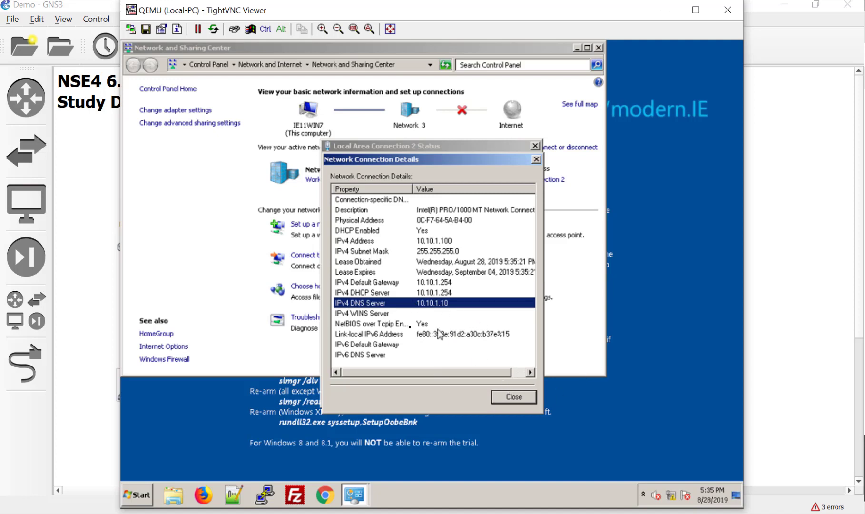
click(513, 398)
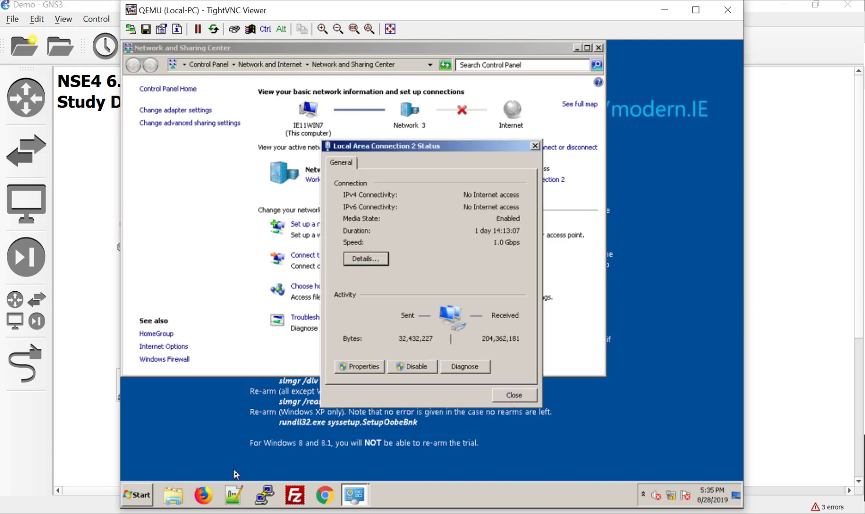
click(204, 493)
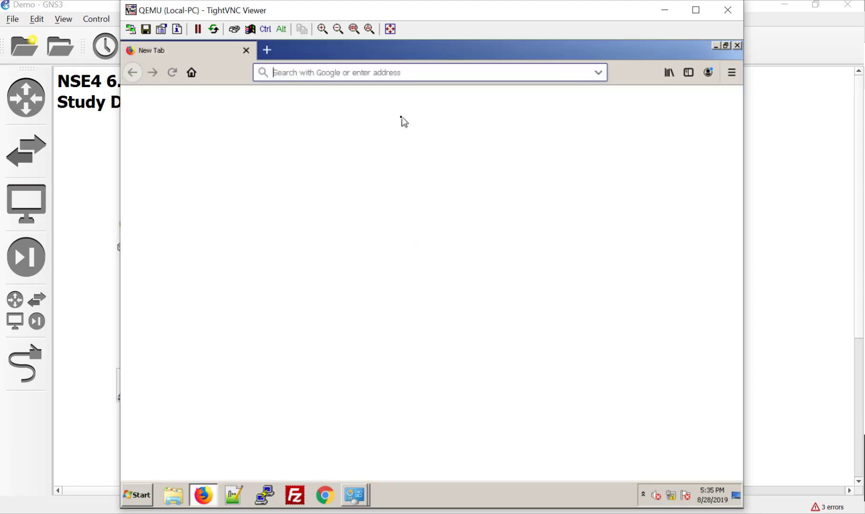
- Browse to google.com, decline the default-browser prompt, and close Firefox
text(google.)
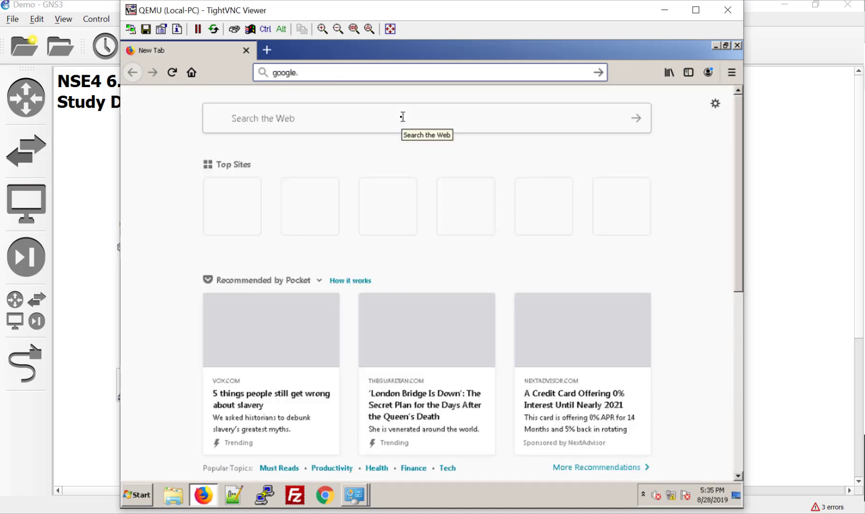
text(com)
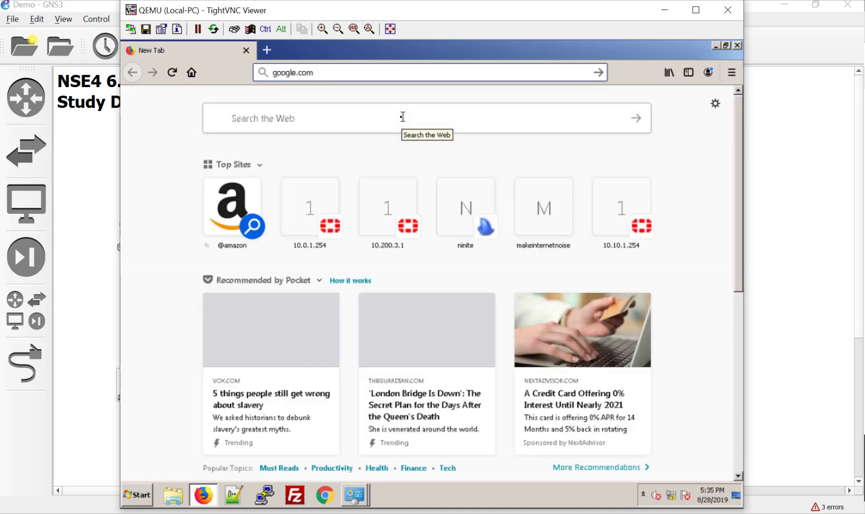
key(Return)
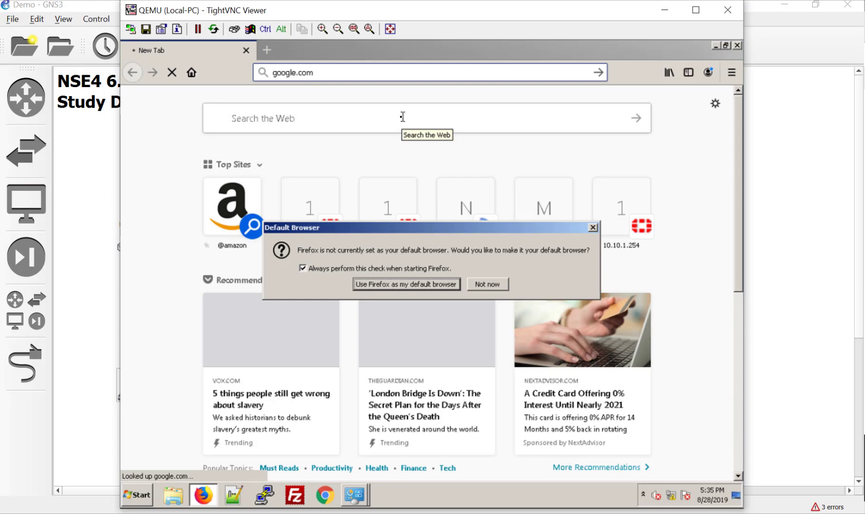
click(487, 284)
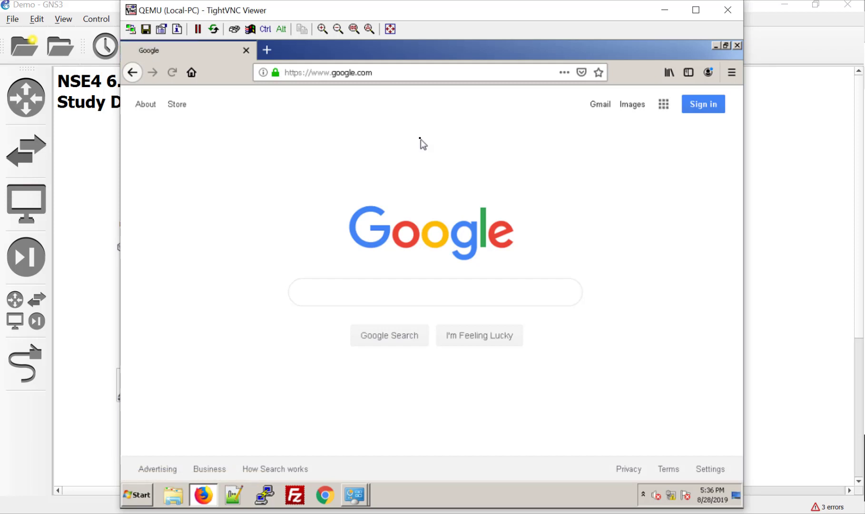
click(737, 46)
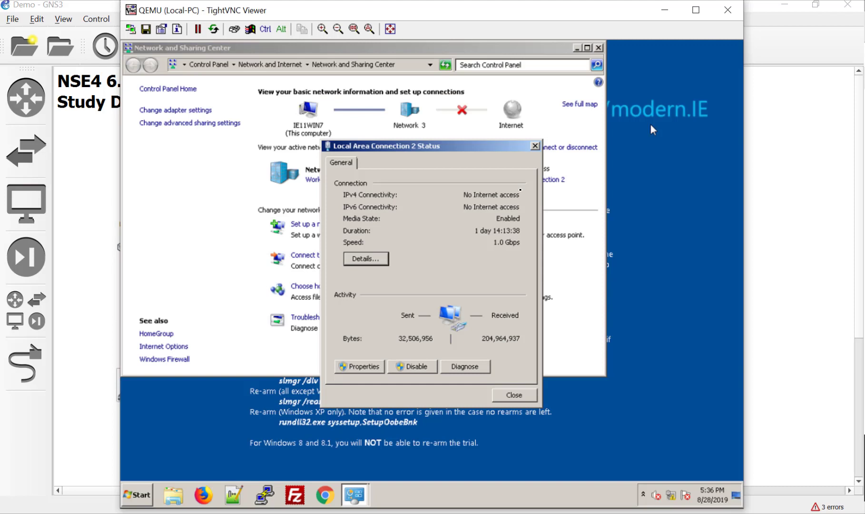
- Close the network windows and open System Properties showing IE11Win7 in workgroup WORKGROUP
click(535, 145)
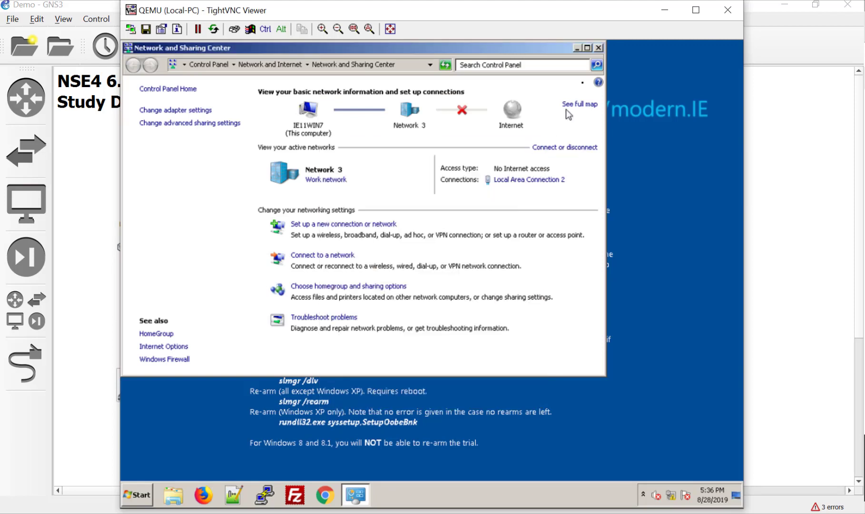
click(599, 48)
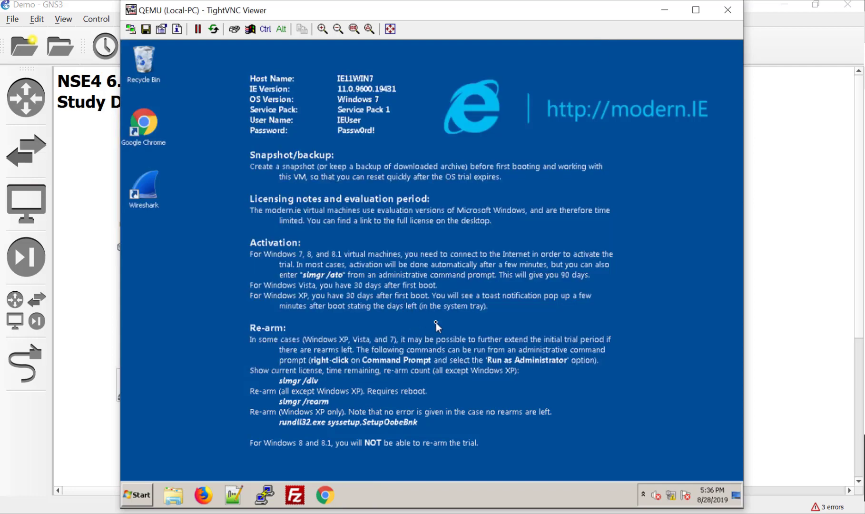
click(143, 496)
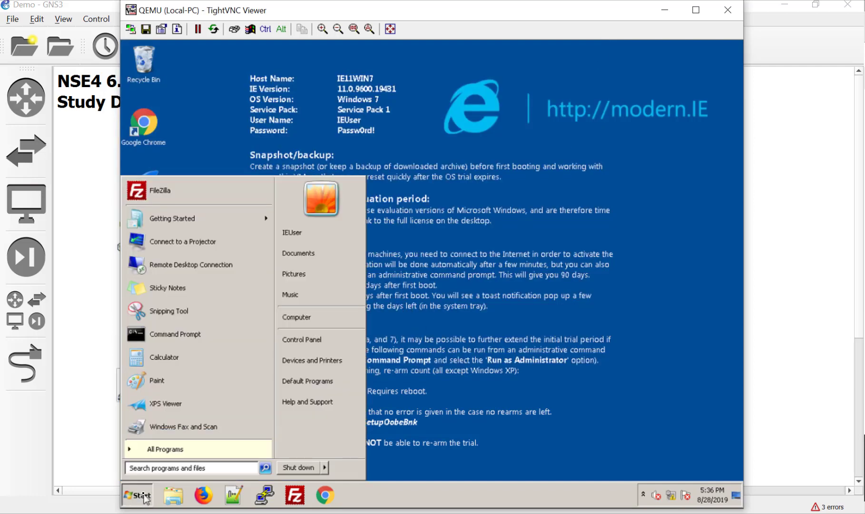
click(306, 319)
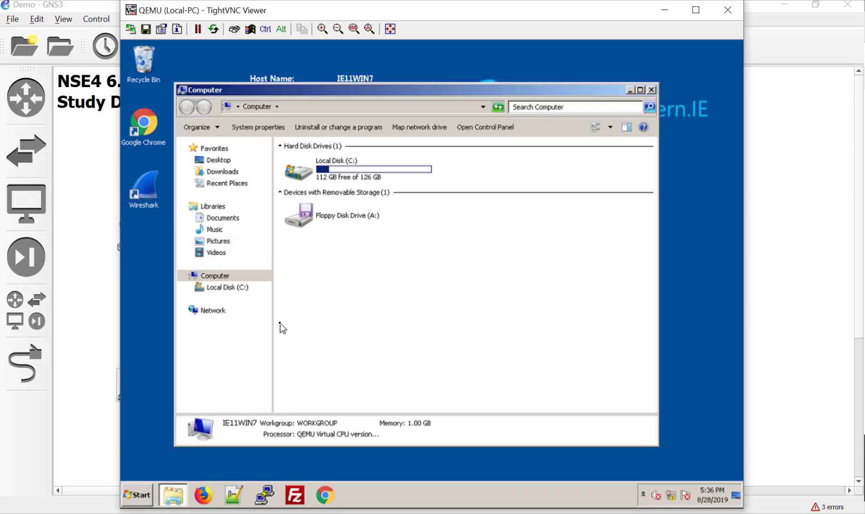
click(267, 127)
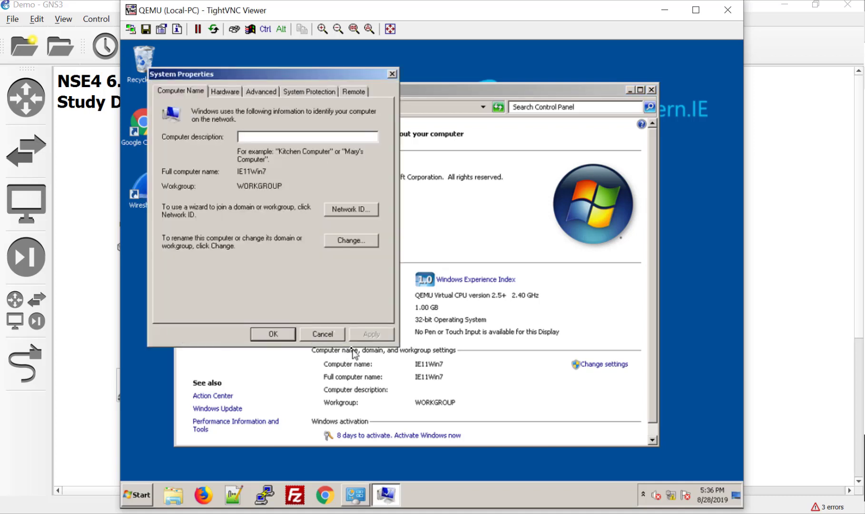
- Rename the computer to PC1 and set it to join domain itninja.lab
click(343, 240)
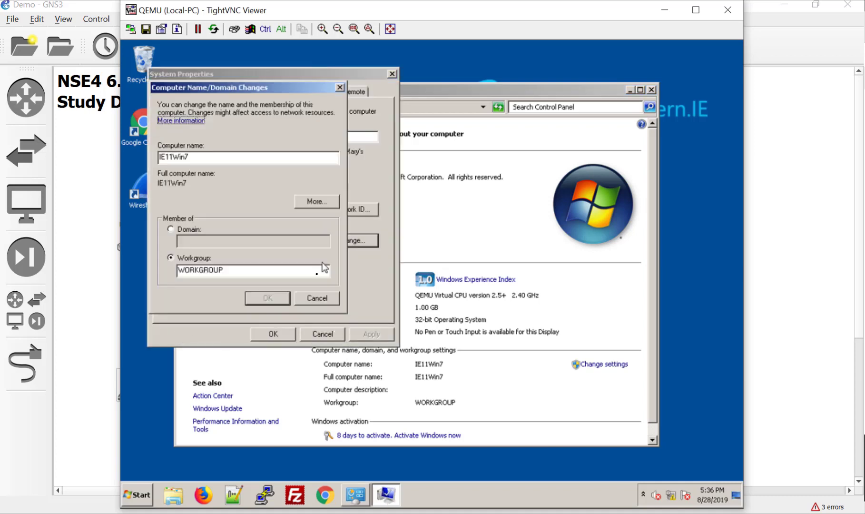
double_click(243, 159)
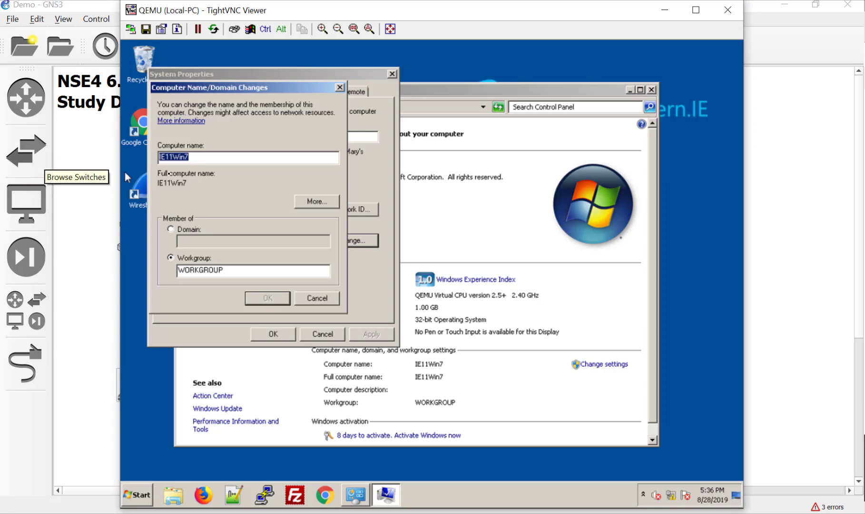
text(PC)
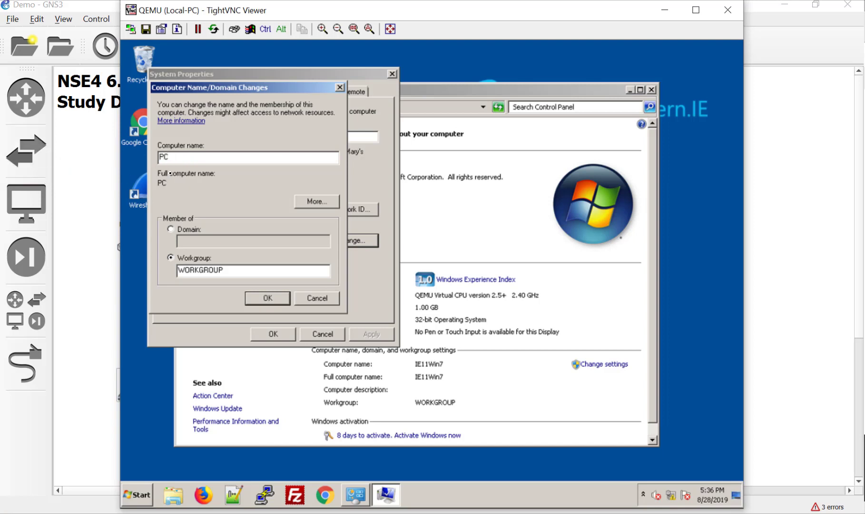
text(1)
click(190, 230)
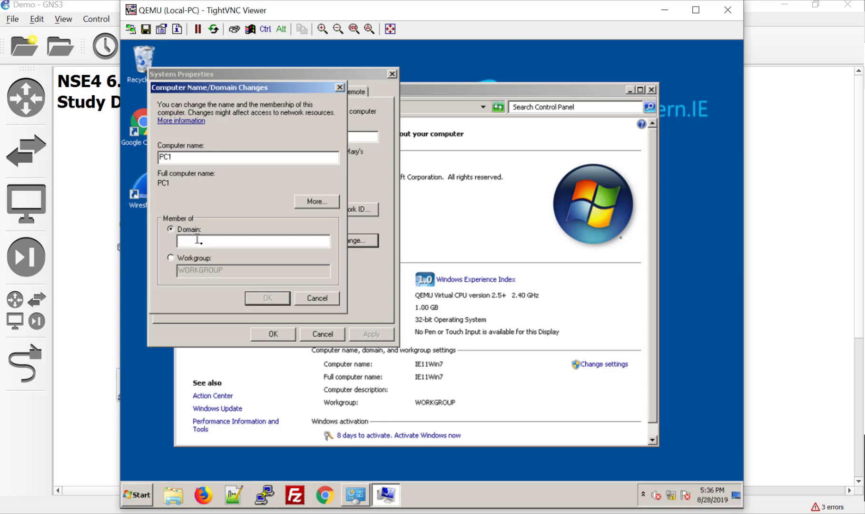
click(203, 243)
text(itninja.lab)
click(278, 297)
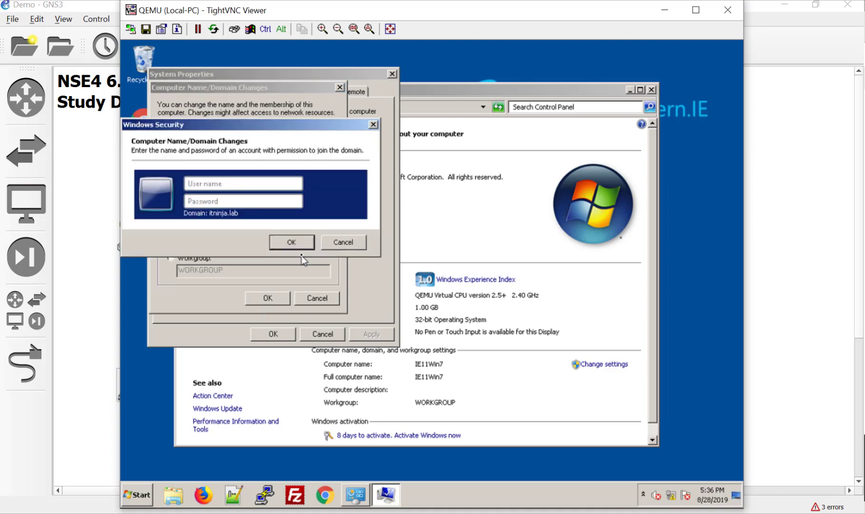
- Authenticate the itninja.lab join with the domain administrator account and password, then acknowledge the welcome message
drag(228, 125, 298, 139)
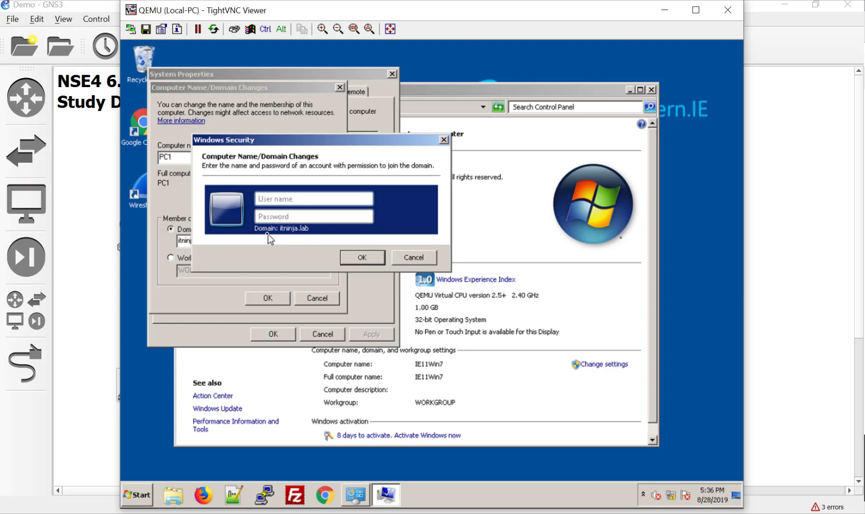
click(320, 198)
text(administrator)
key(Tab)
text(Pa$$w0rd)
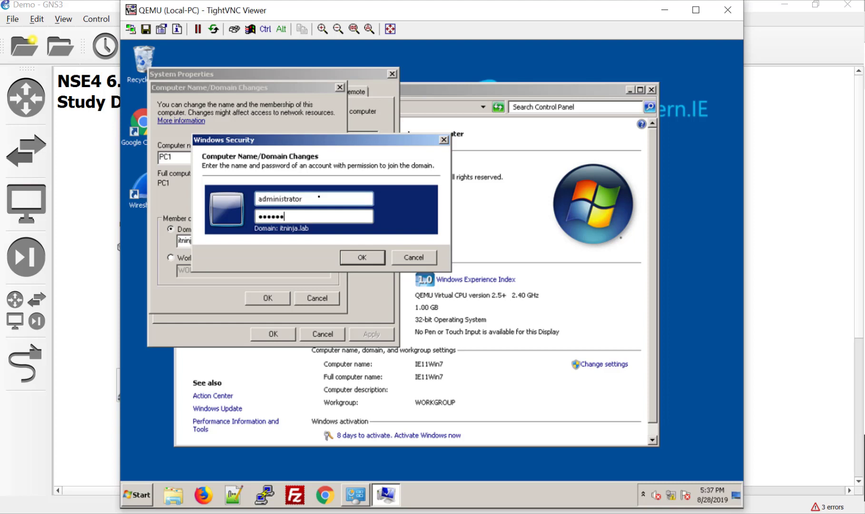
key(Return)
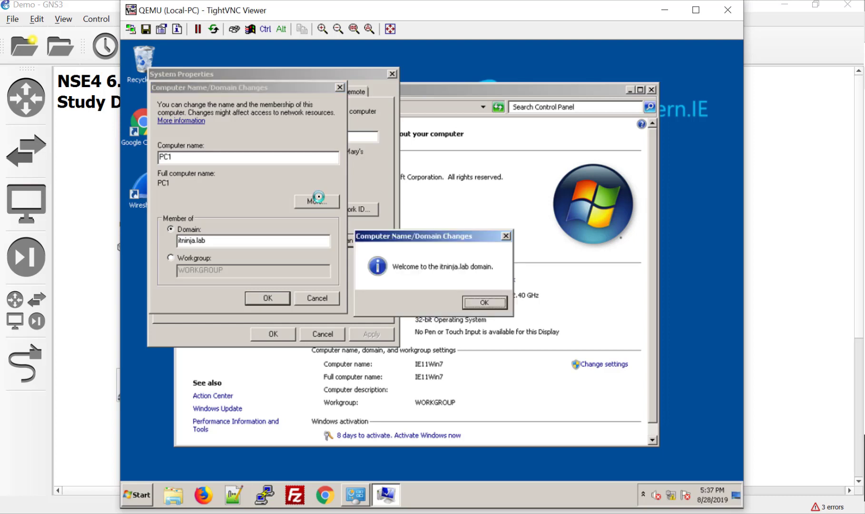
click(497, 306)
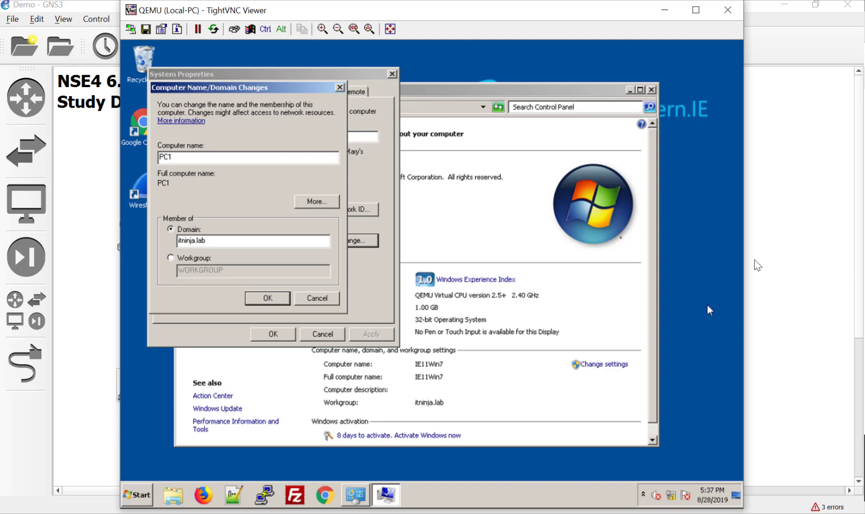
- Acknowledge the restart notice, close System Properties, and dismiss the restart prompt
click(505, 279)
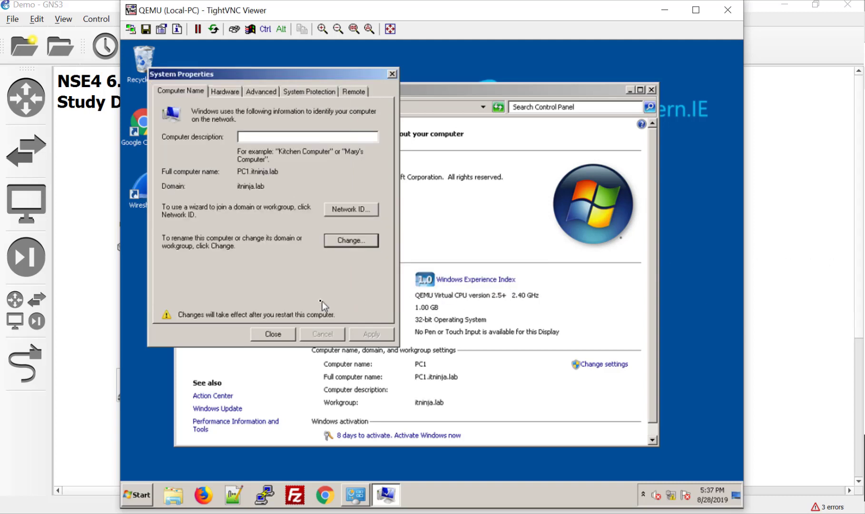
click(273, 334)
click(463, 275)
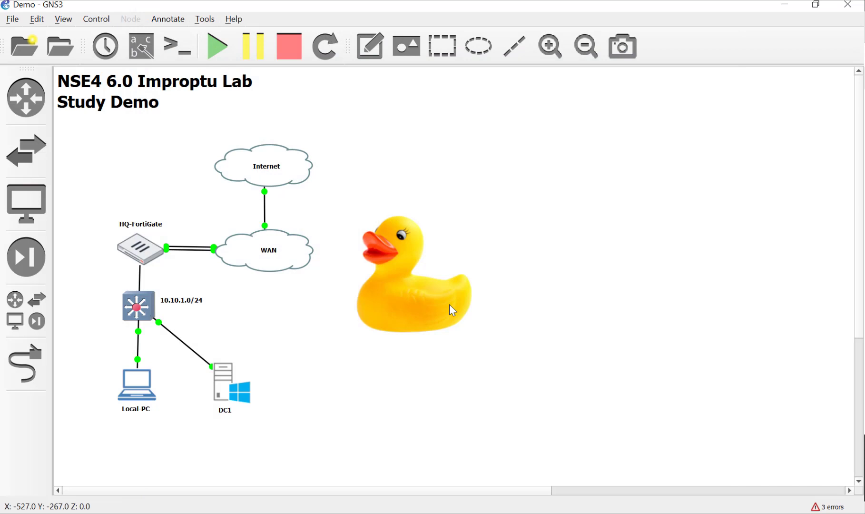
- Reposition the rubber duck image on the GNS3 canvas
drag(450, 305, 543, 286)
drag(511, 380, 529, 270)
click(472, 381)
click(535, 337)
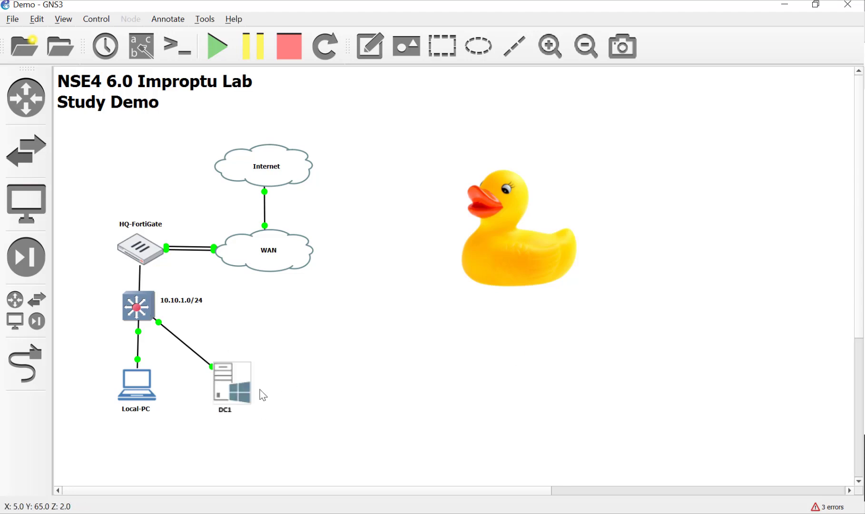
- Open the DC1 server's console from the GNS3 topology
double_click(233, 386)
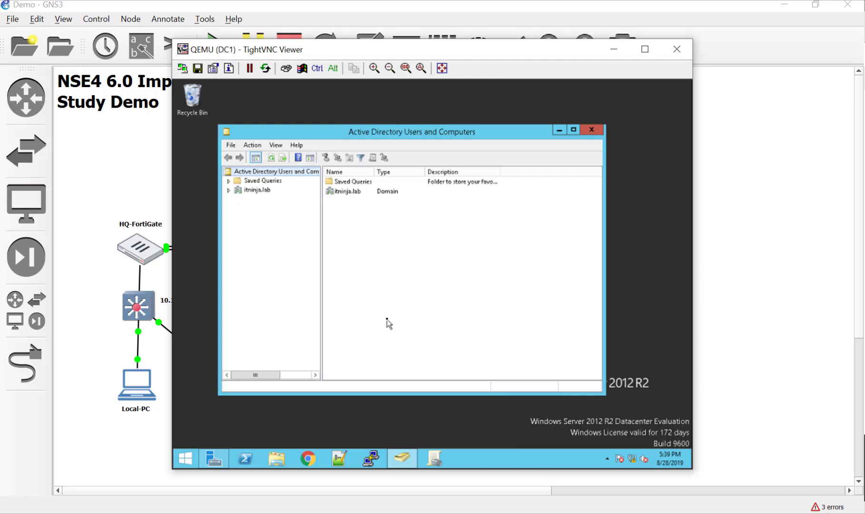
- Add an organizational unit named Support under the itninja.lab domain
click(256, 190)
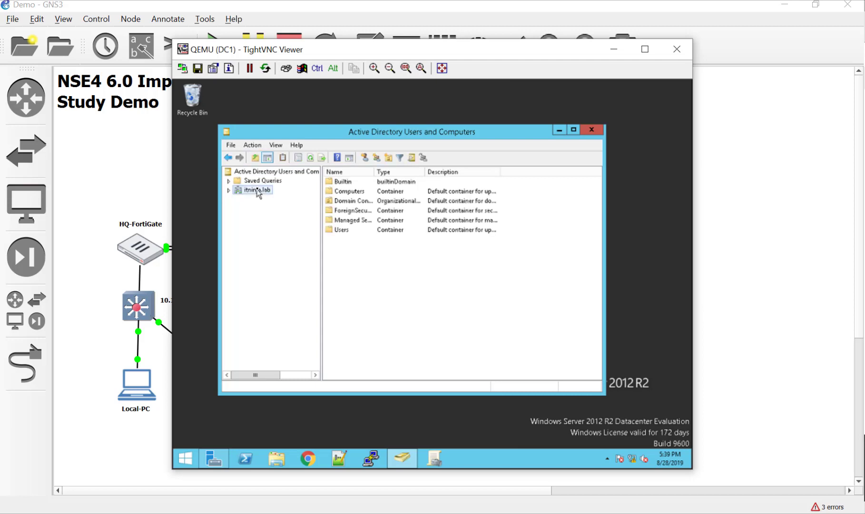
right_click(257, 190)
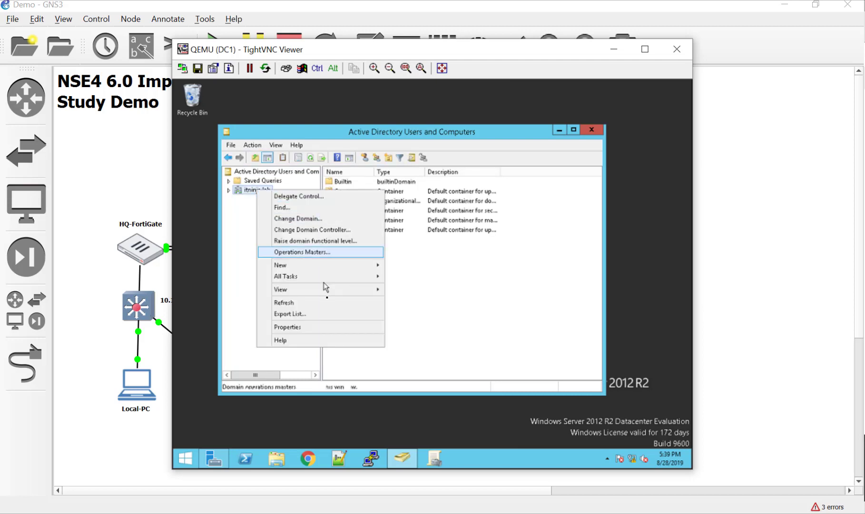
mouse_move(324, 268)
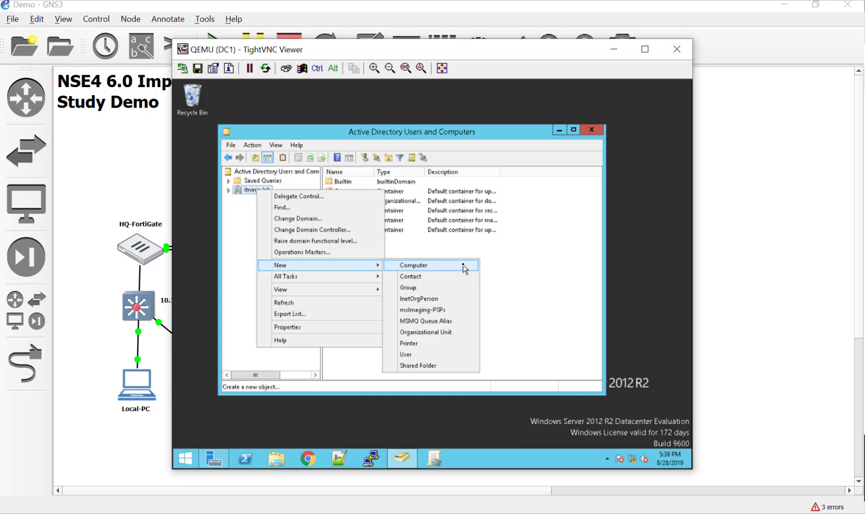
click(456, 331)
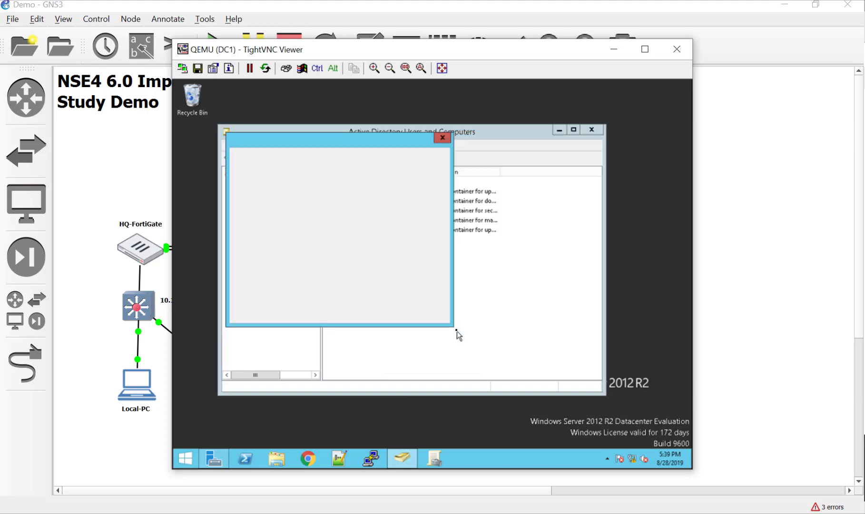
text(S)
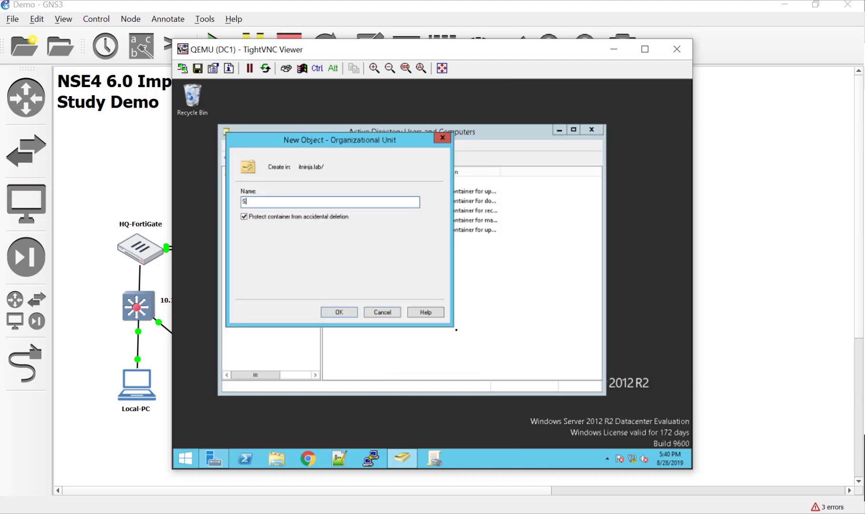
text(upport)
key(Return)
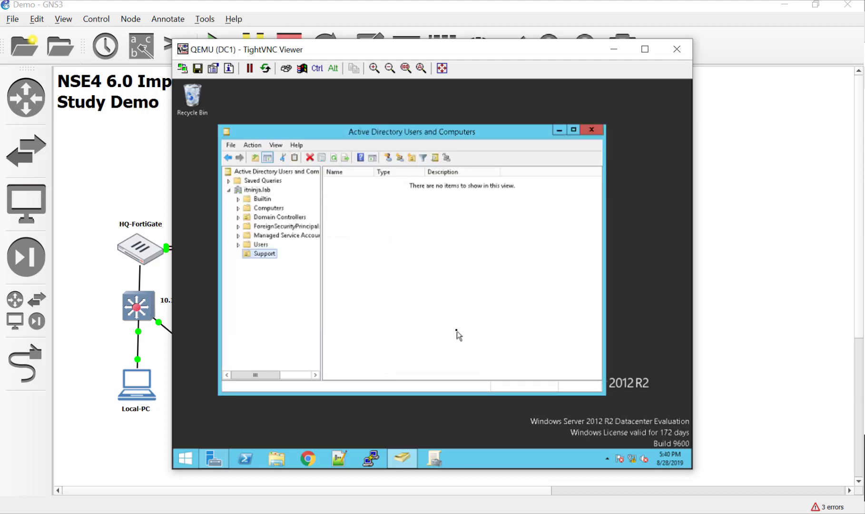
click(367, 244)
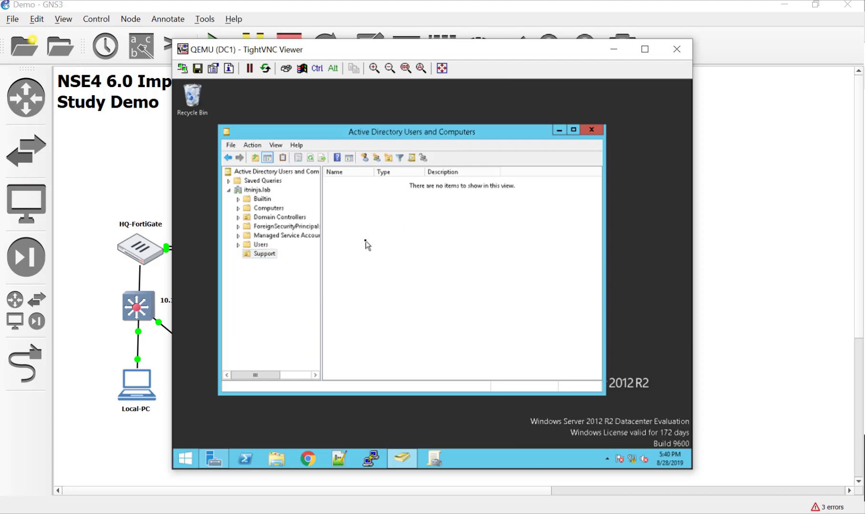
- Start a new user in Support named fortigate, with logon name fortigate
click(369, 157)
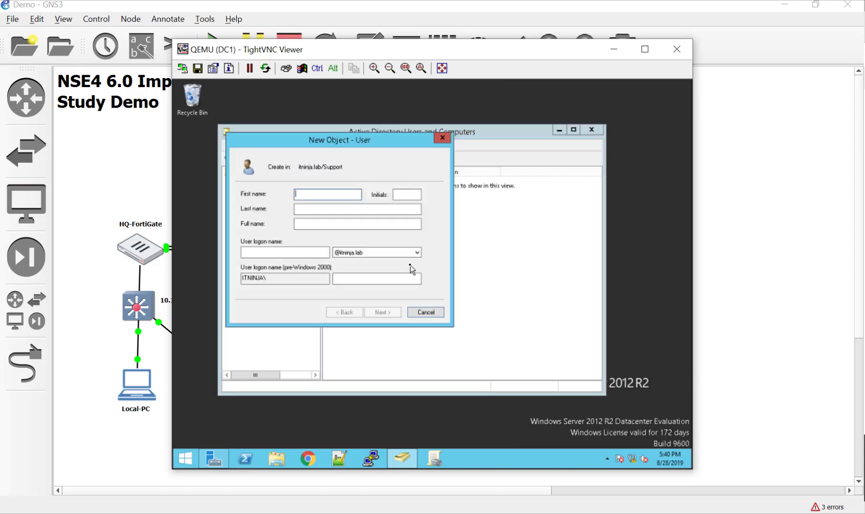
text(forit)
text(gate)
key(Tab)
key(Tab)
key(Tab)
key(Tab)
text(fortigate)
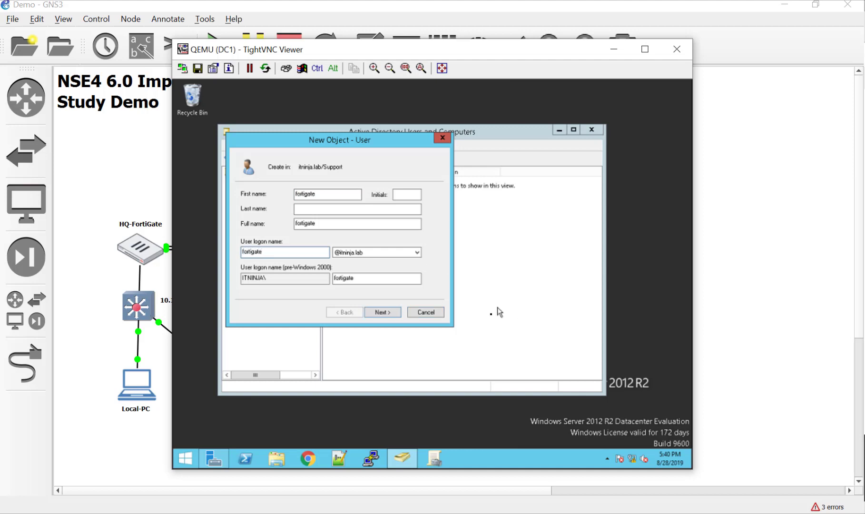
click(392, 316)
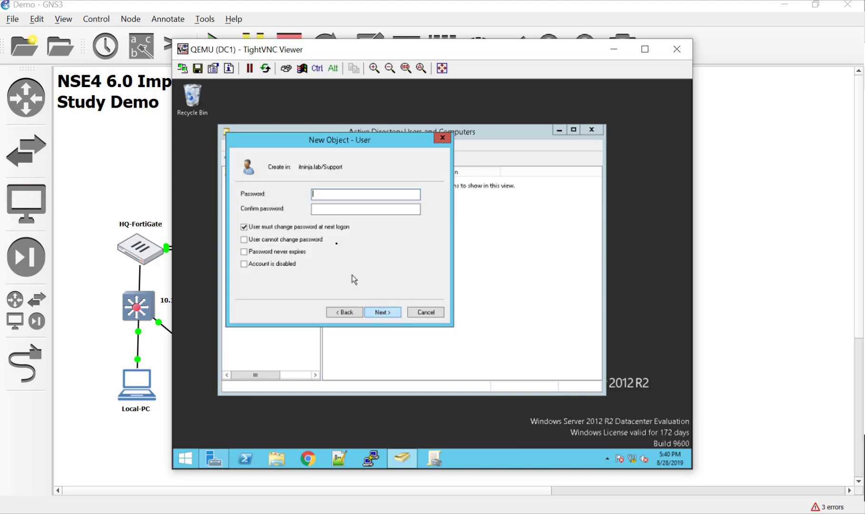
- Give fortigate a never-expiring password the user cannot change, and create the account
click(332, 227)
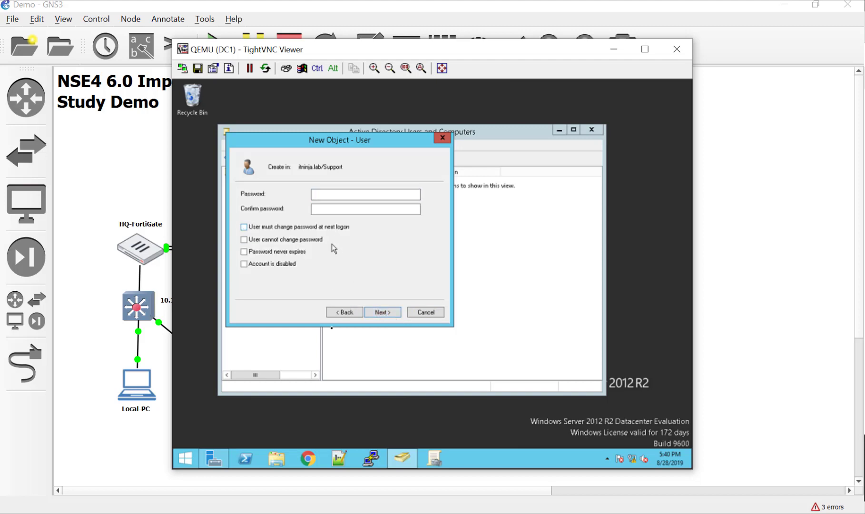
click(294, 251)
click(293, 241)
click(328, 194)
text(P@ssw0rd)
key(Tab)
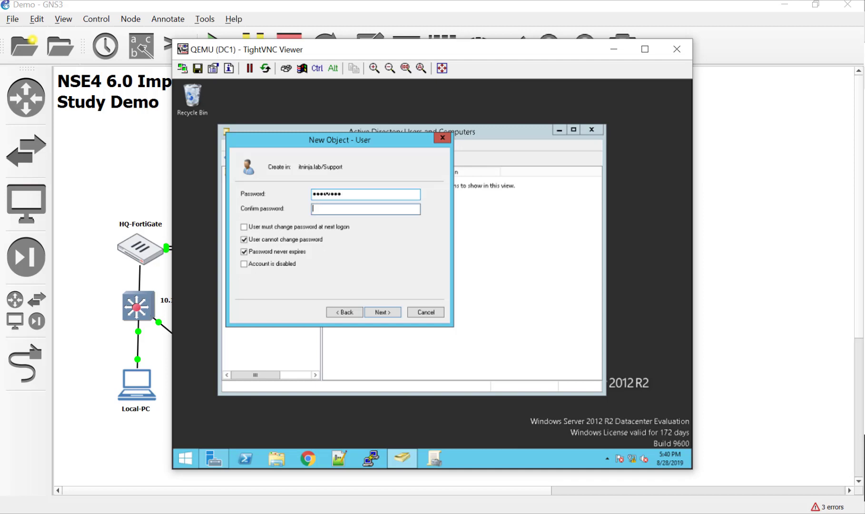
text(P@ssw0rd)
key(Return)
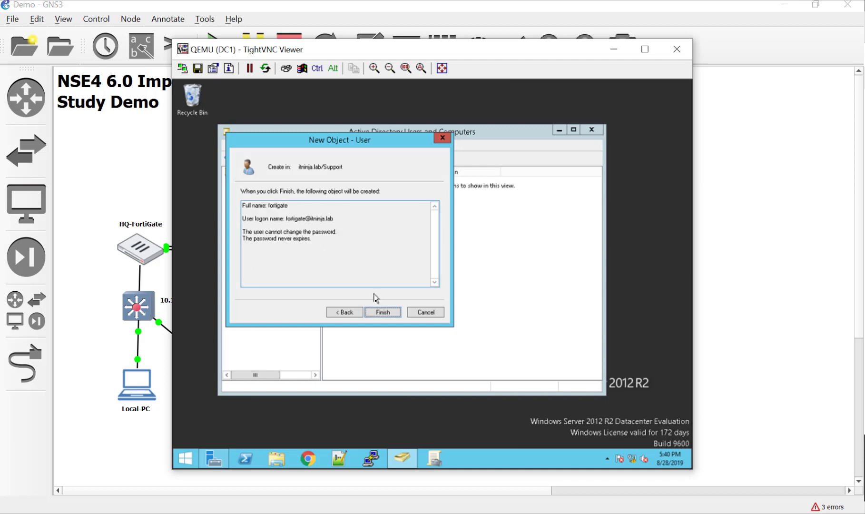
click(384, 312)
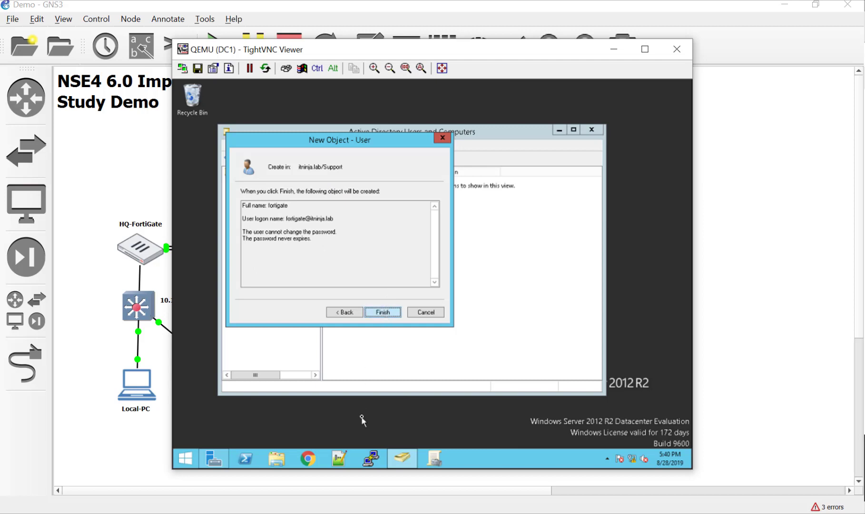
click(396, 308)
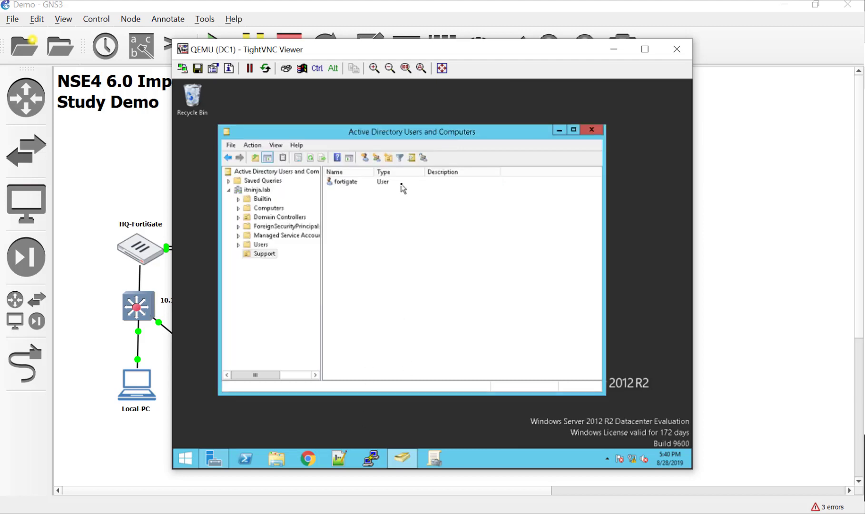
click(377, 159)
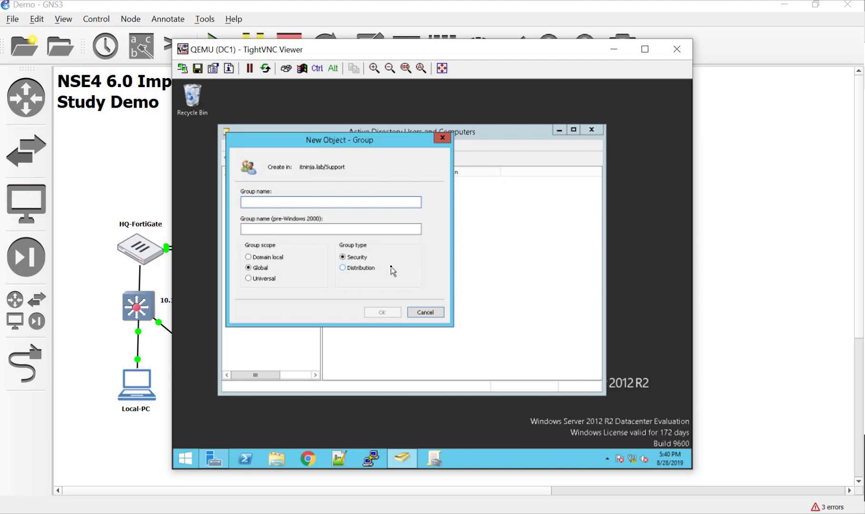
- Create groups fortiadmins - level 1 and fortiadmins - level 2, widening the Name column
text(forti)
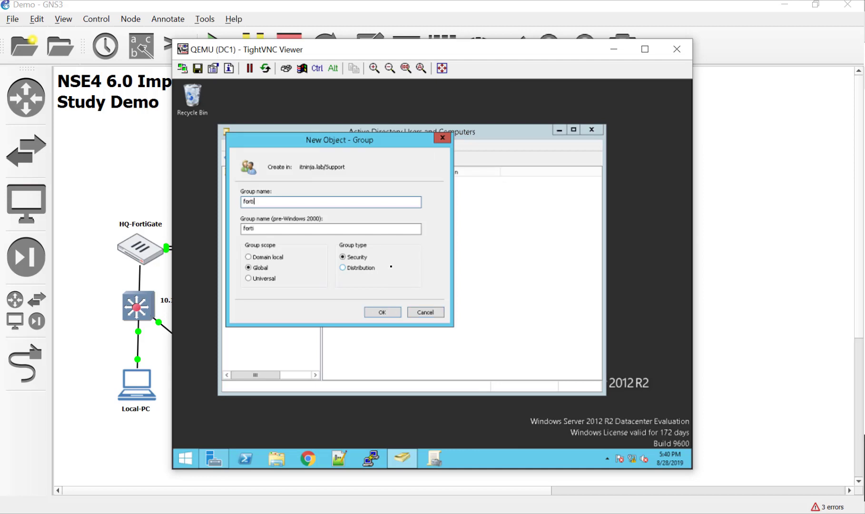
text(admins - level 1)
click(387, 312)
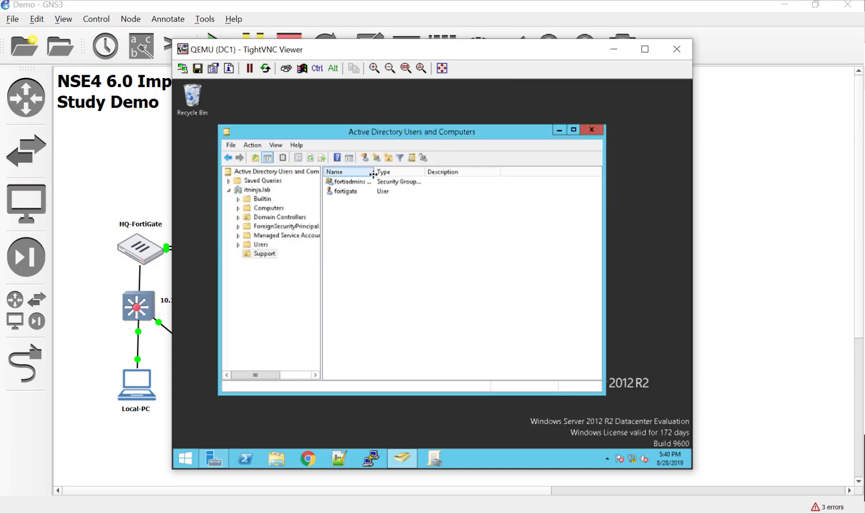
drag(374, 171, 405, 172)
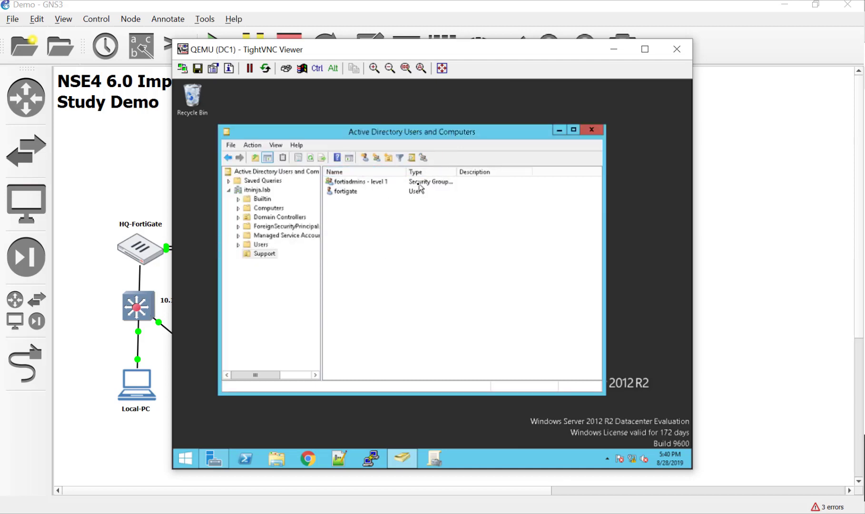
click(376, 157)
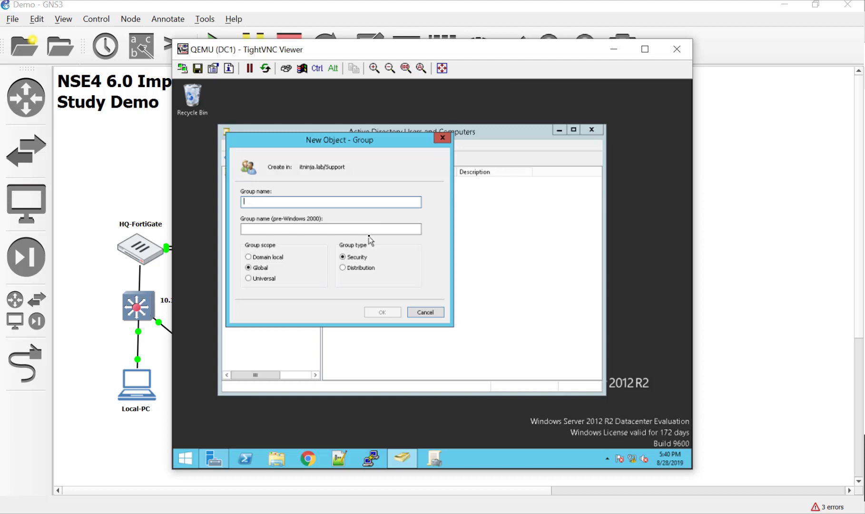
text(fortia)
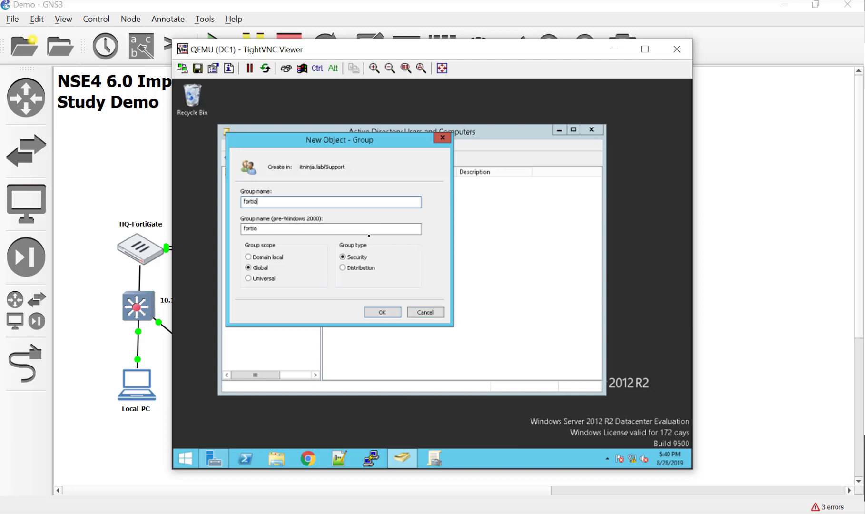
text(dmins - level 2)
click(383, 312)
click(382, 285)
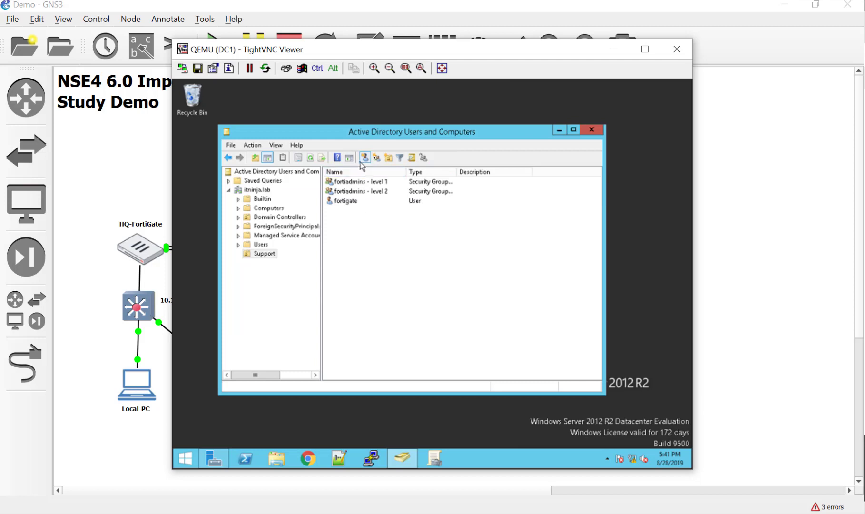
- Create the fortiadmins - level 3 group in Support
click(376, 158)
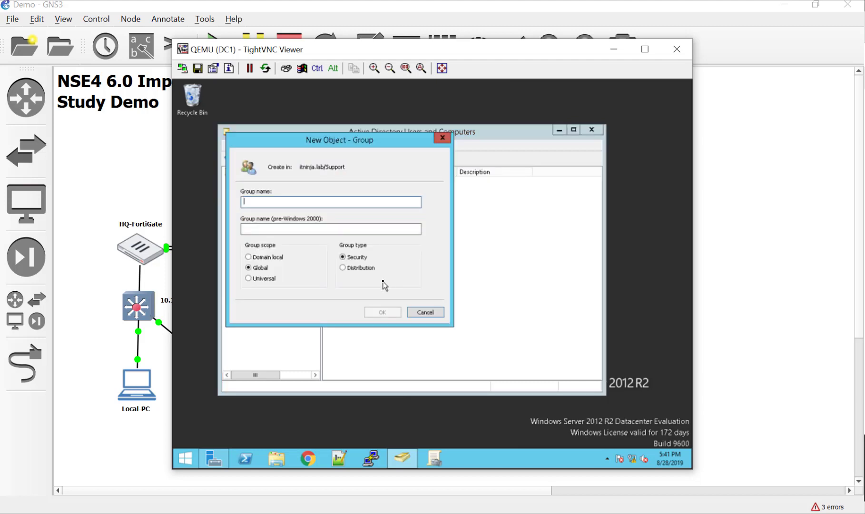
text(forti)
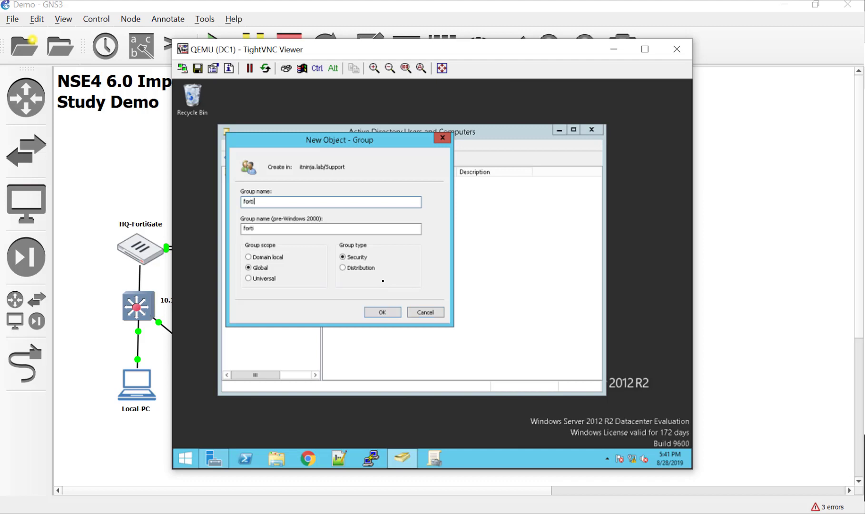
key(BackSpace)
key(BackSpace)
key(BackSpace)
key(BackSpace)
key(BackSpace)
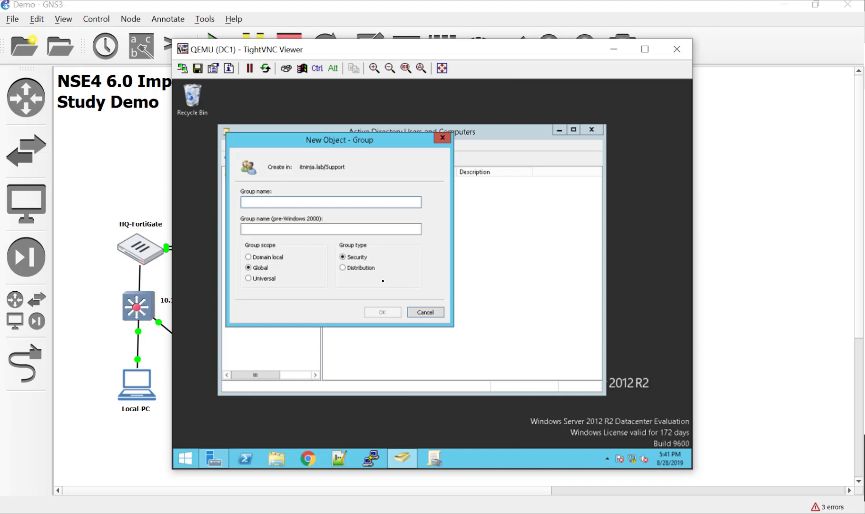
text(fortiadmins)
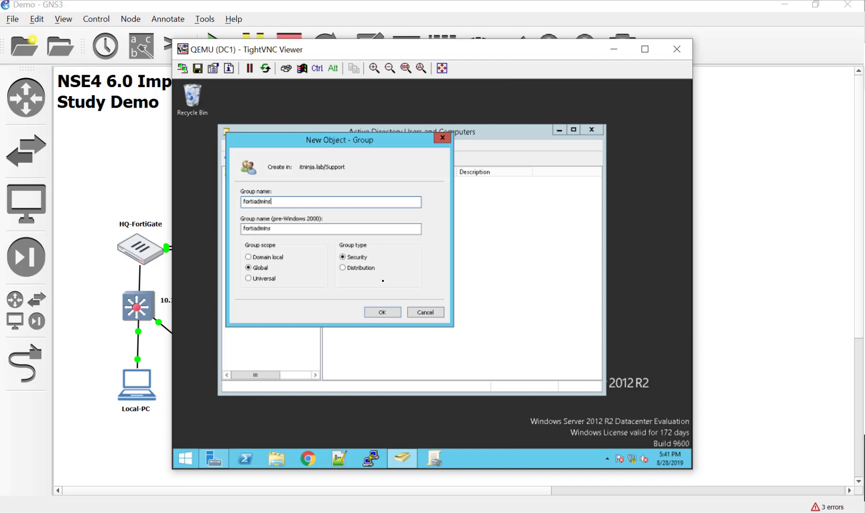
text( - level 3)
key(Return)
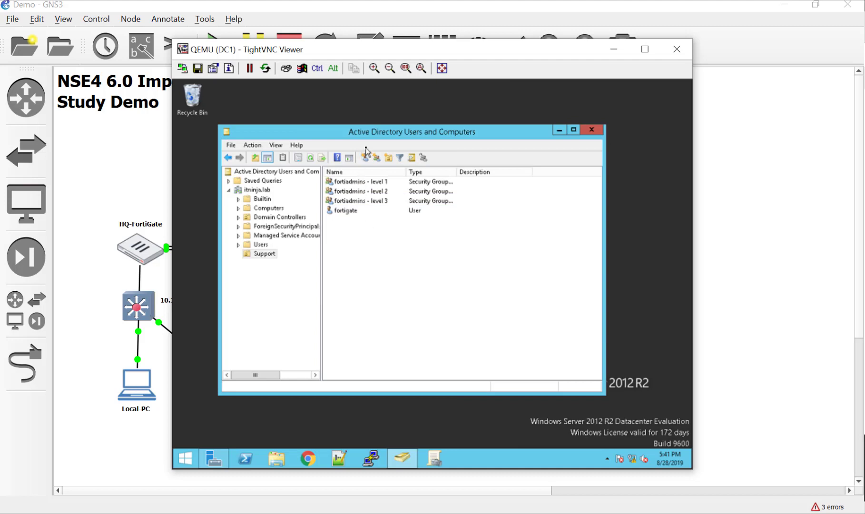
click(388, 158)
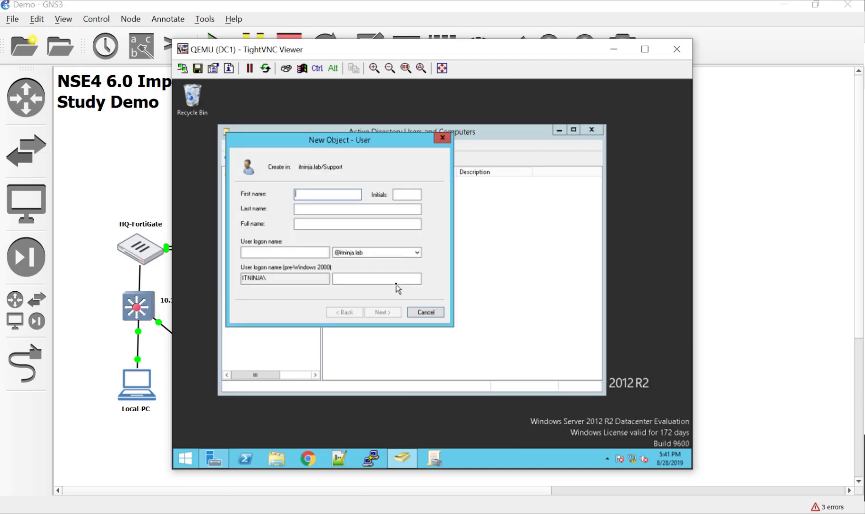
- Enter the new Support user's first name and logon name
text(bob)
key(Tab)
key(Tab)
key(Tab)
key(Tab)
text(bob)
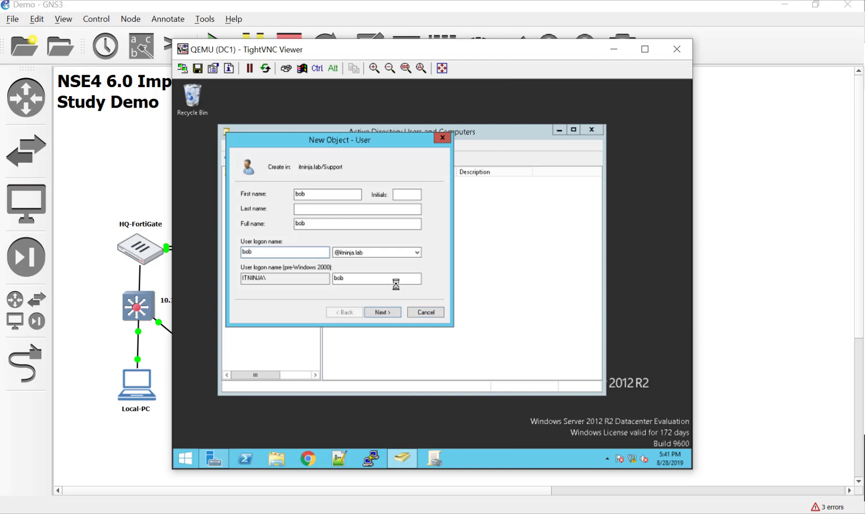
key(Return)
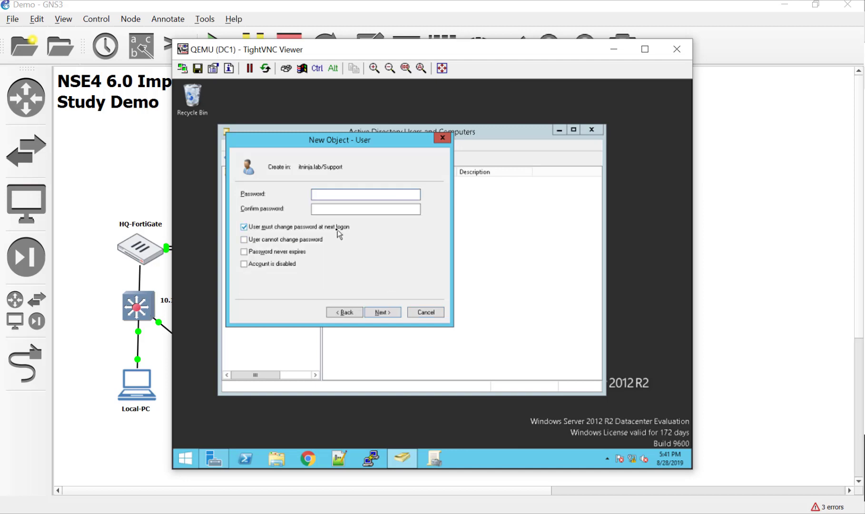
- Turn off forced password change, set a never-expiring password, and finish creating the user
click(337, 230)
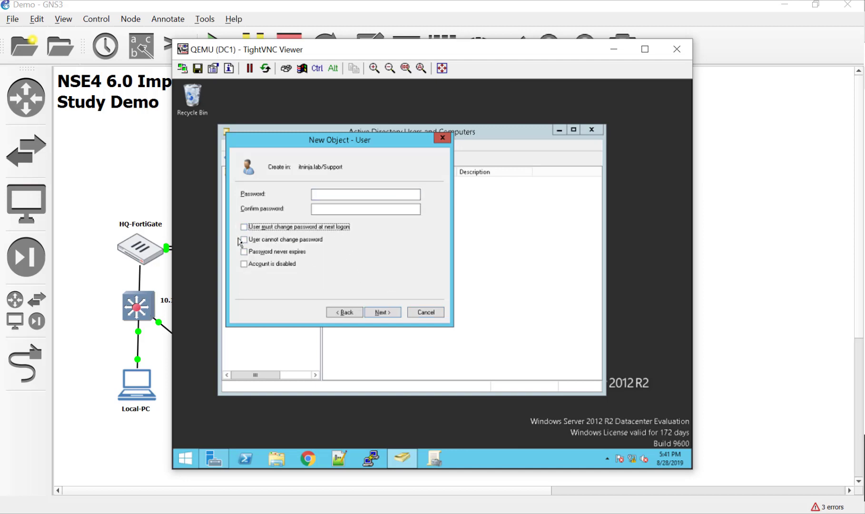
click(262, 252)
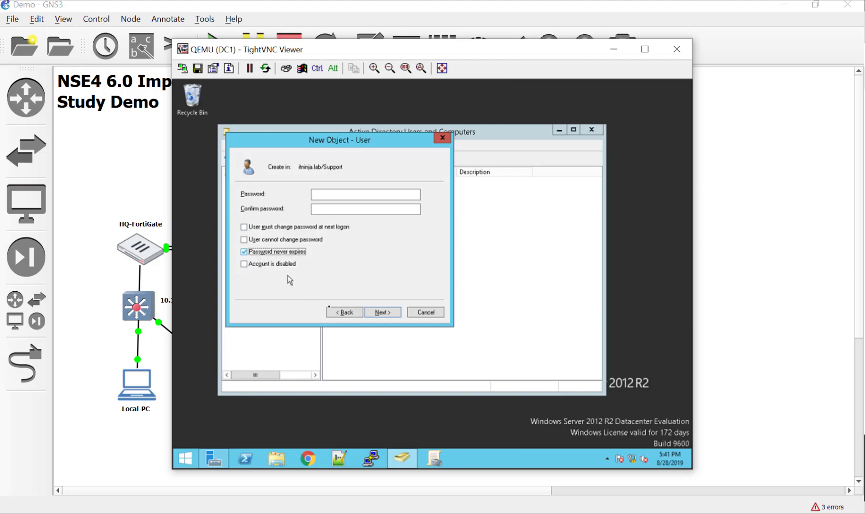
click(395, 194)
text(••••••••)
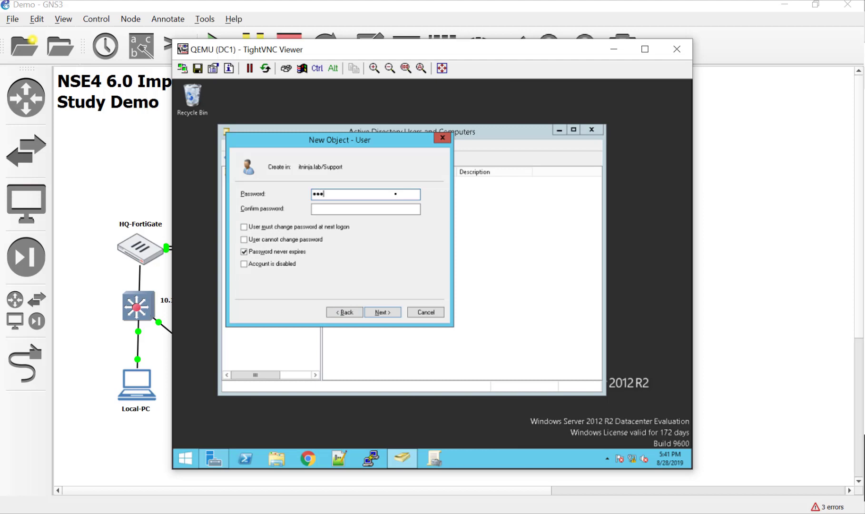
key(Tab)
text(••••••••)
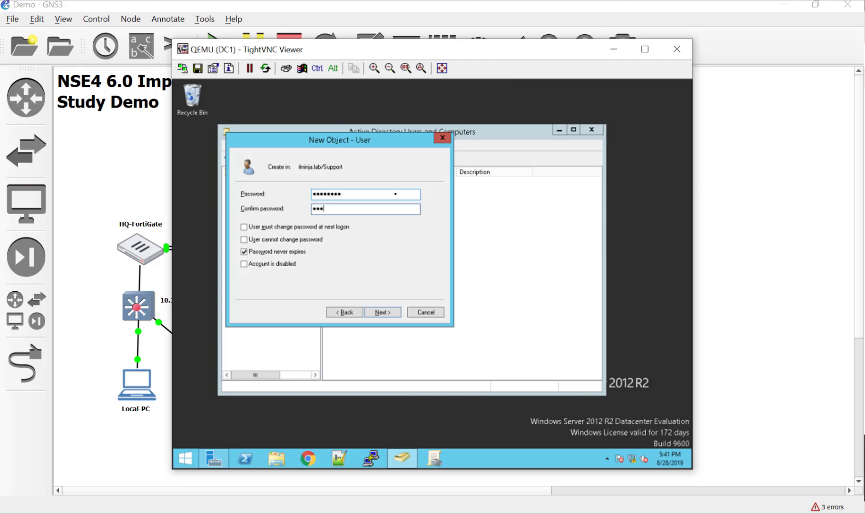
key(Return)
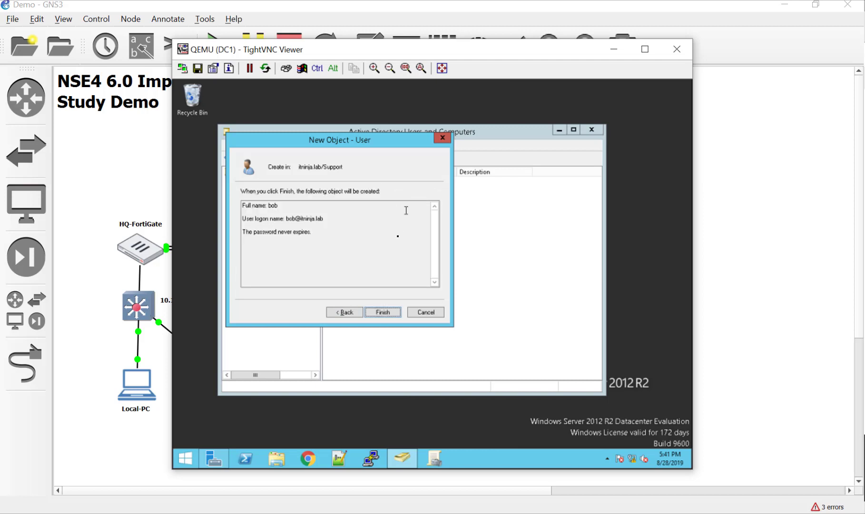
click(384, 312)
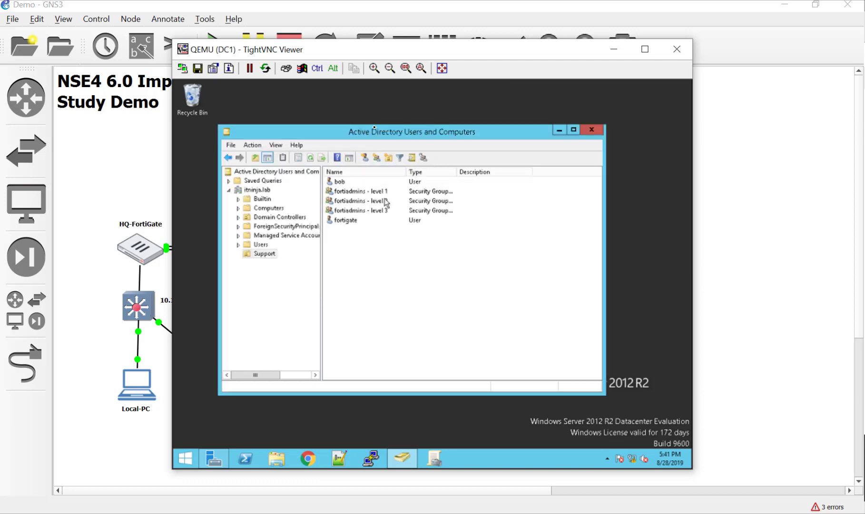
right_click(376, 181)
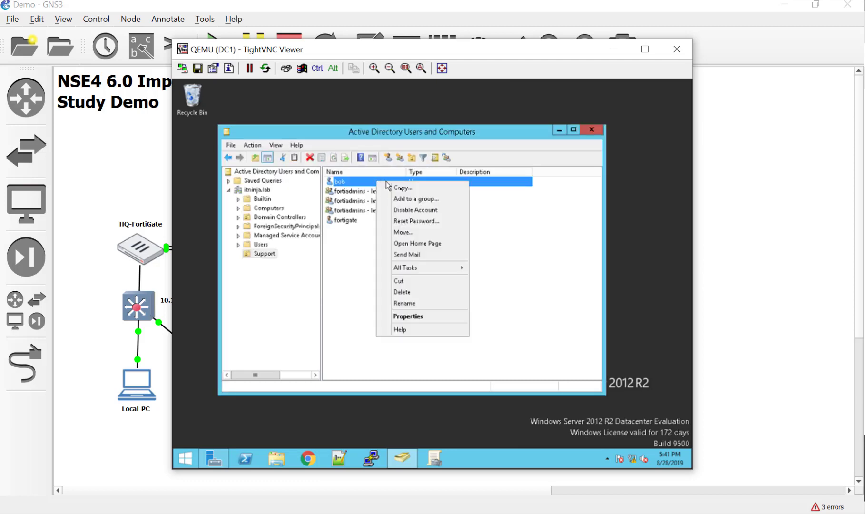
- Copy the previous user into a new account fortiduck, setting and confirming its password
click(421, 188)
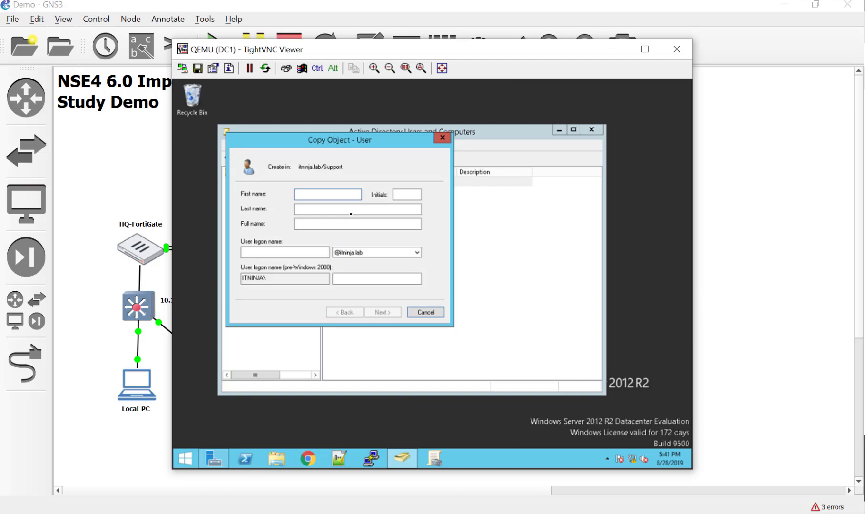
text(t)
text(fortiduc)
text(k)
key(Tab)
key(Tab)
key(Tab)
key(Tab)
text(fortiduck)
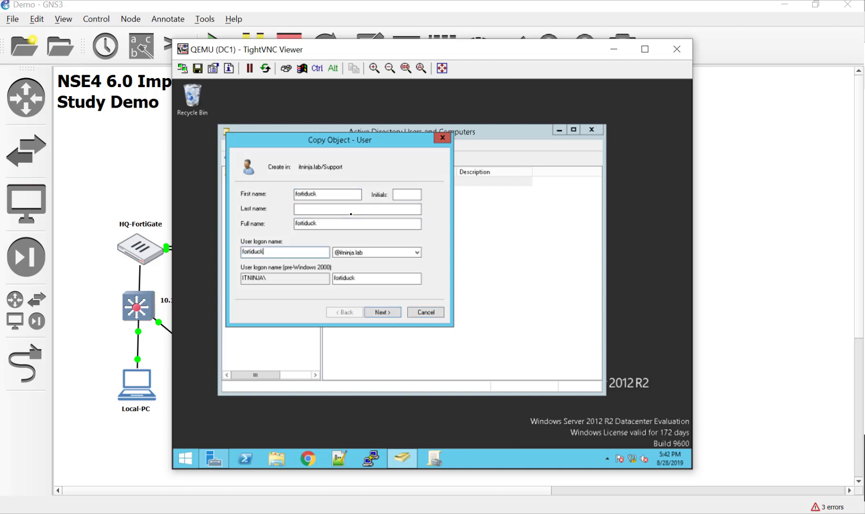
key(Return)
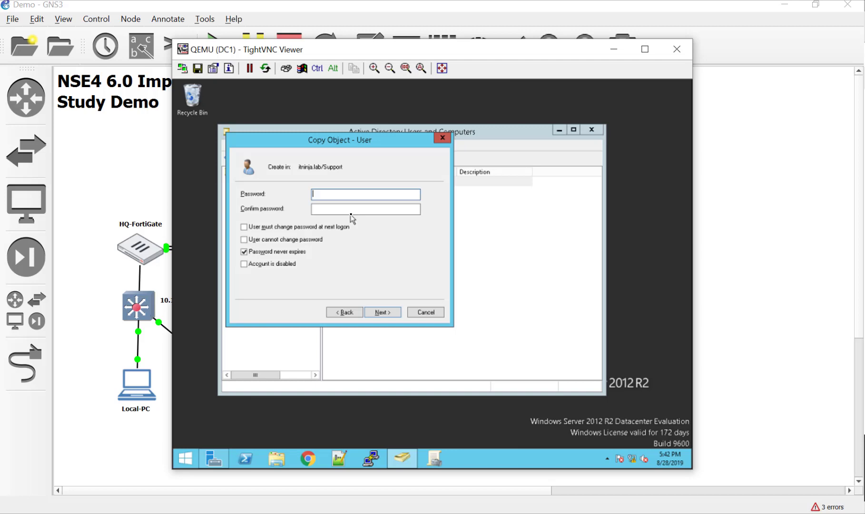
text(Fortinet1)
key(Tab)
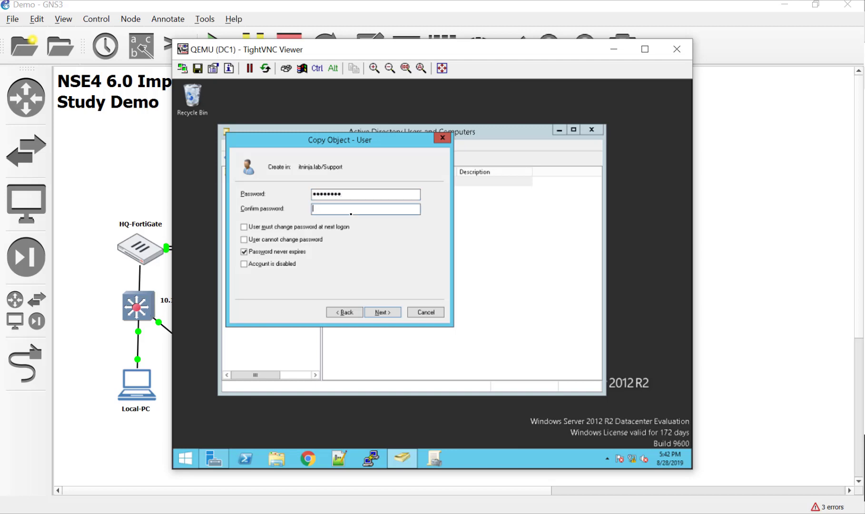
text(Fortinet1)
key(Return)
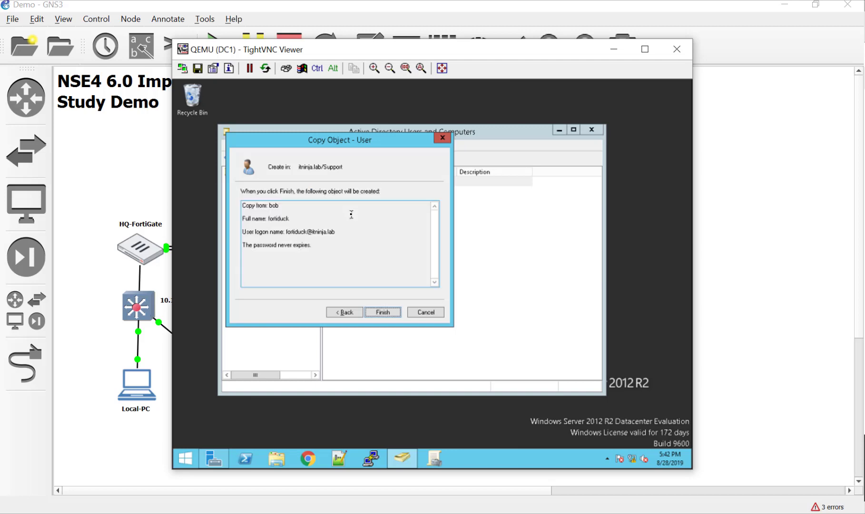
key(Return)
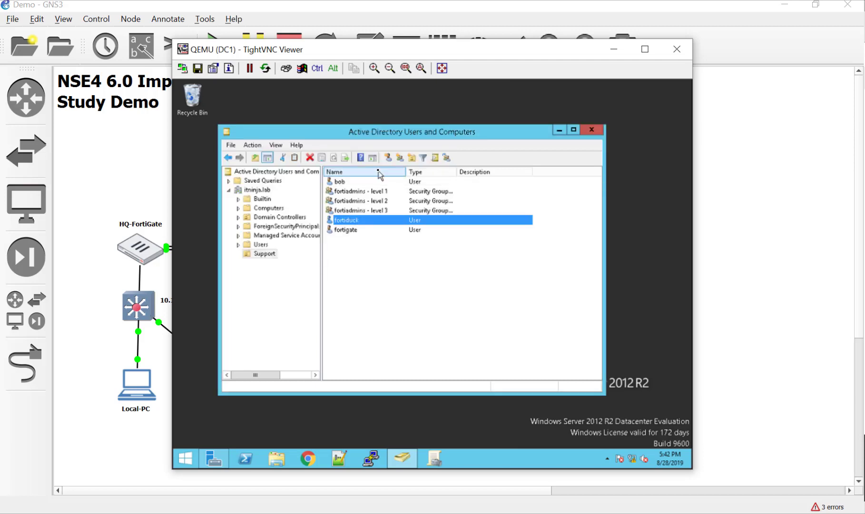
click(398, 158)
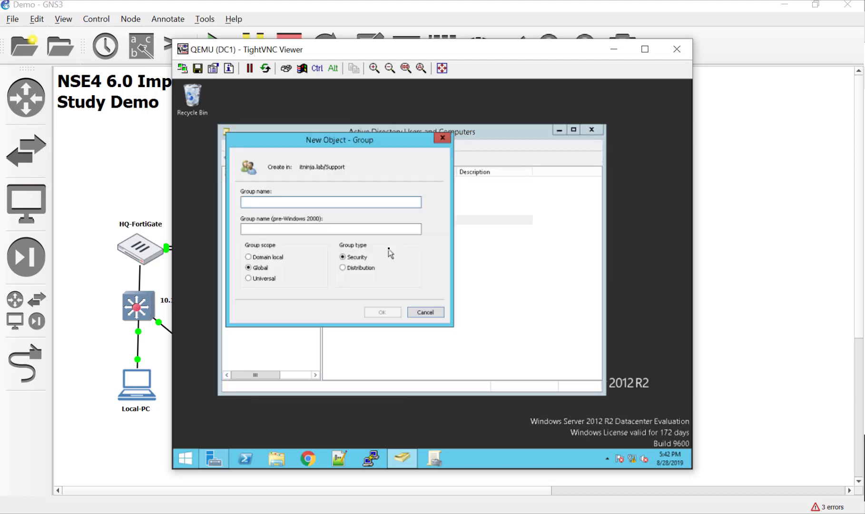
- Cancel the new group and start a Support user with its first and logon name
click(426, 312)
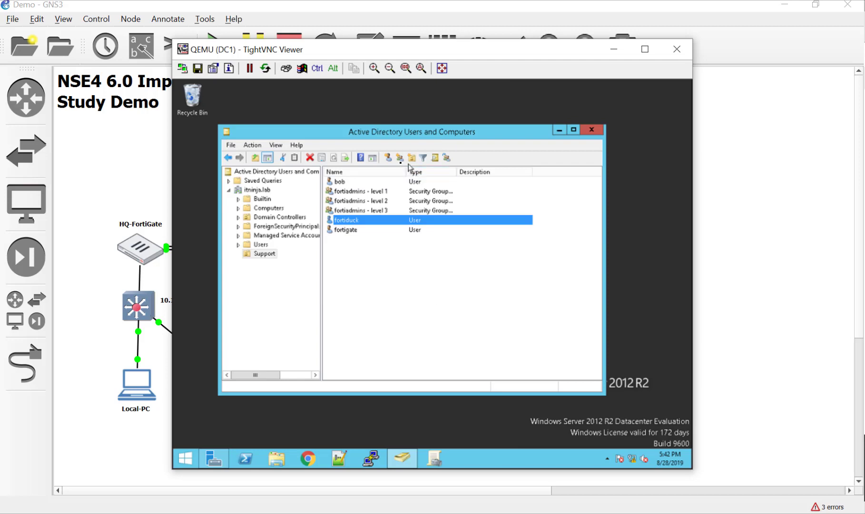
click(389, 158)
text(d)
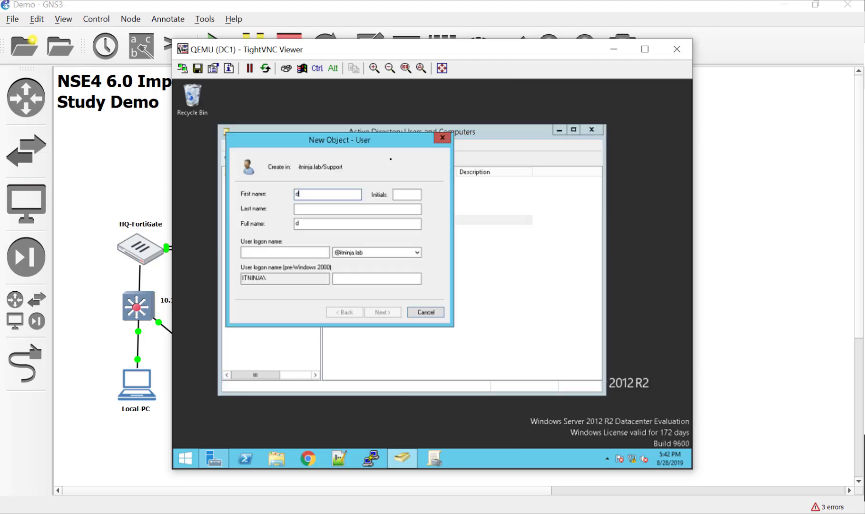
text(evin)
key(Tab)
key(Tab)
key(Tab)
key(Tab)
text(devin)
key(Return)
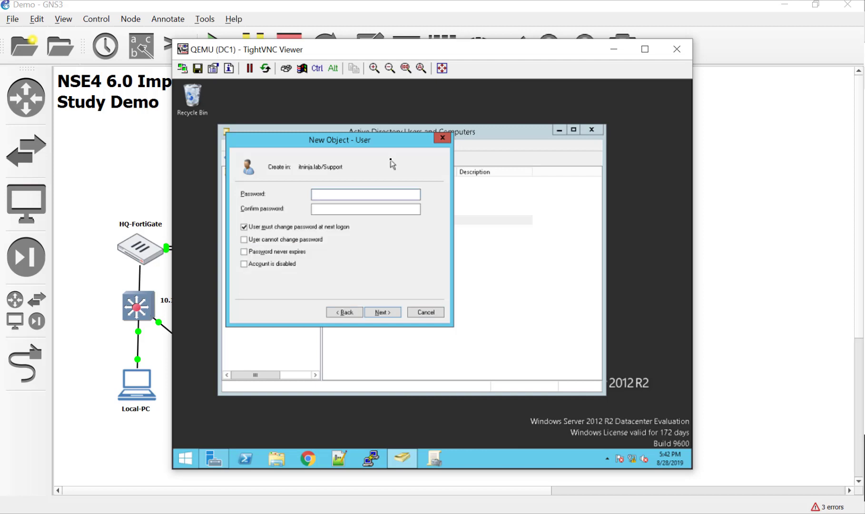
- Disable forced password change, make the password never expire, and enter a password
click(263, 227)
click(259, 252)
click(346, 193)
click(302, 239)
click(302, 239)
click(353, 196)
text(*****)
key(Tab)
text(*****)
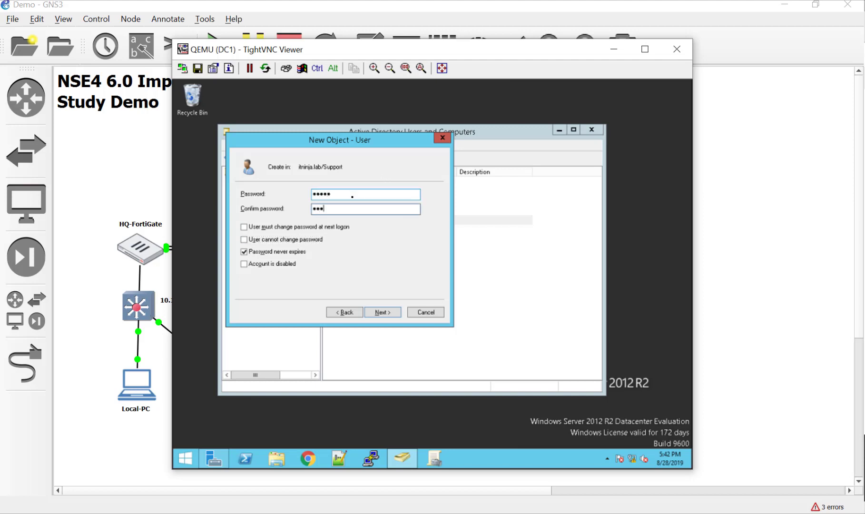
key(Return)
click(382, 313)
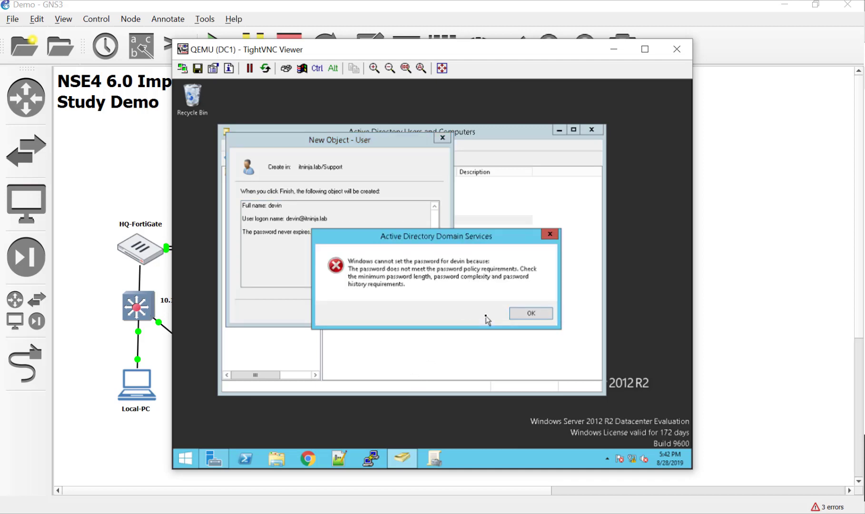
- After the policy error, enter a compliant password, create the user, and open fortiadmins - level 1 properties
click(523, 313)
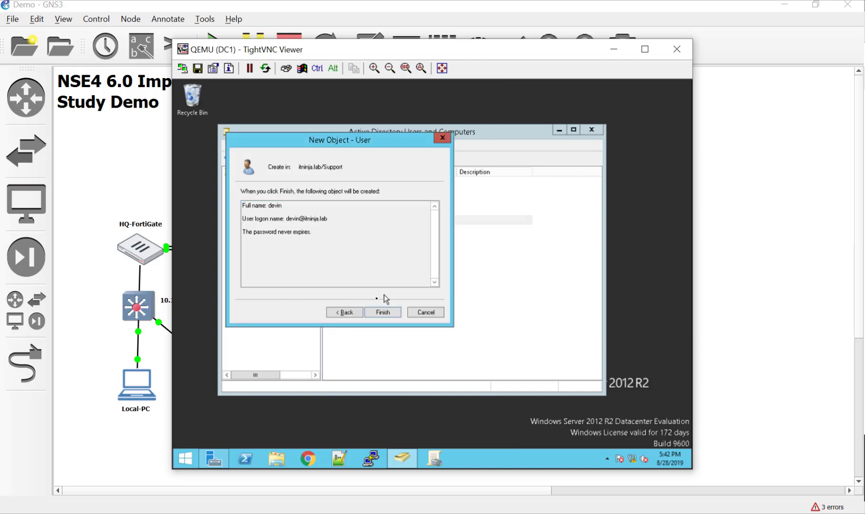
click(355, 312)
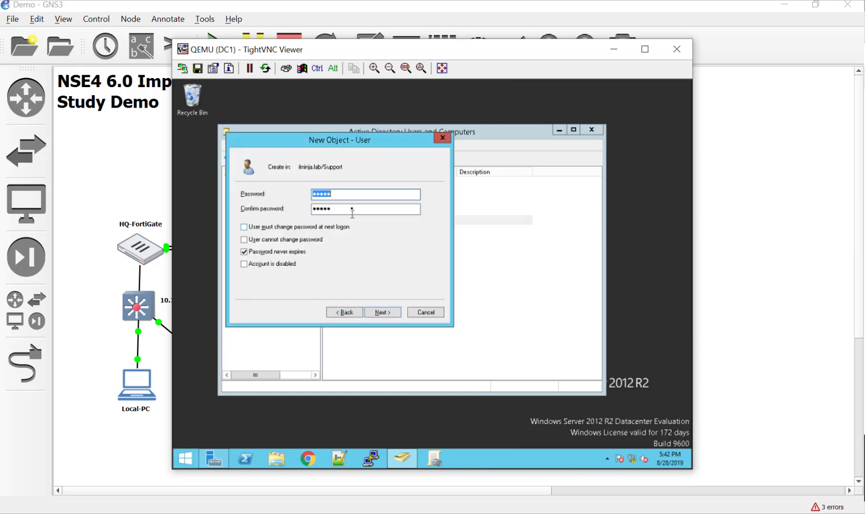
text(Password1)
key(Tab)
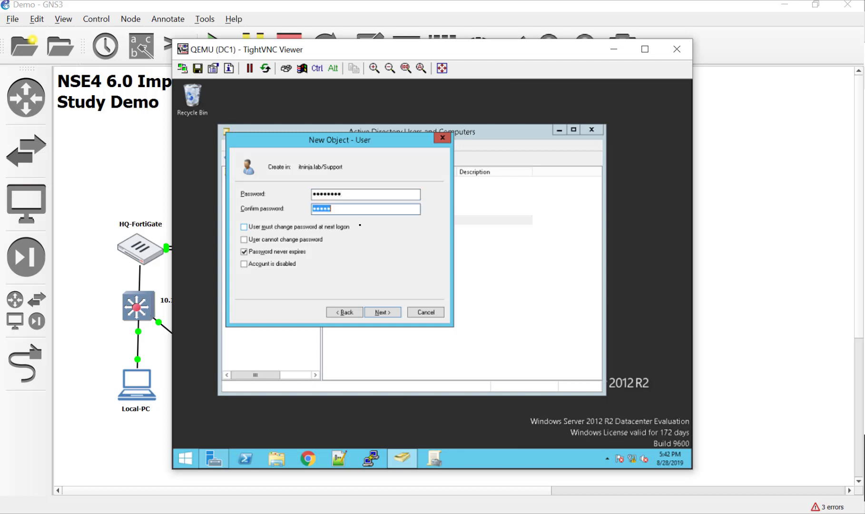
text(Password1)
key(Return)
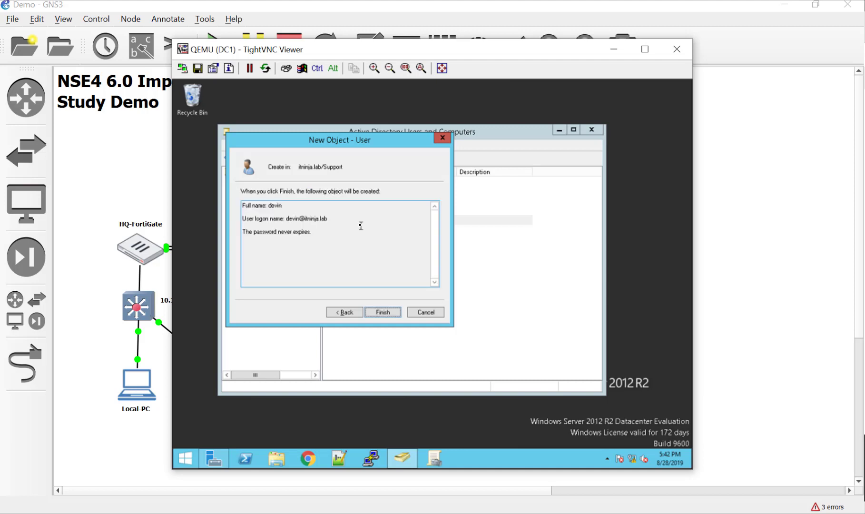
click(383, 312)
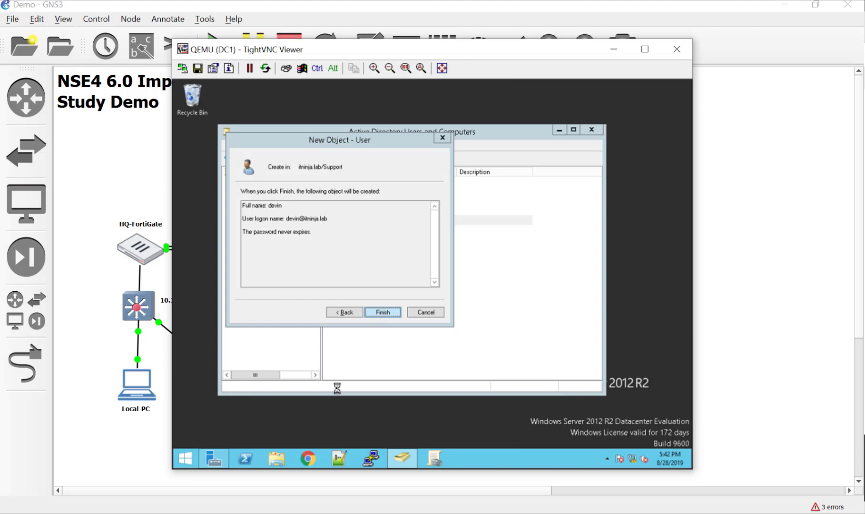
click(386, 296)
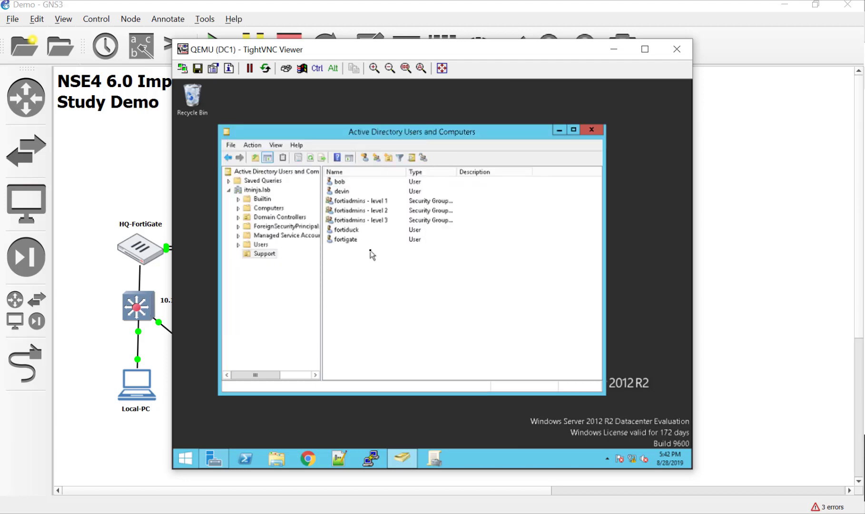
click(372, 200)
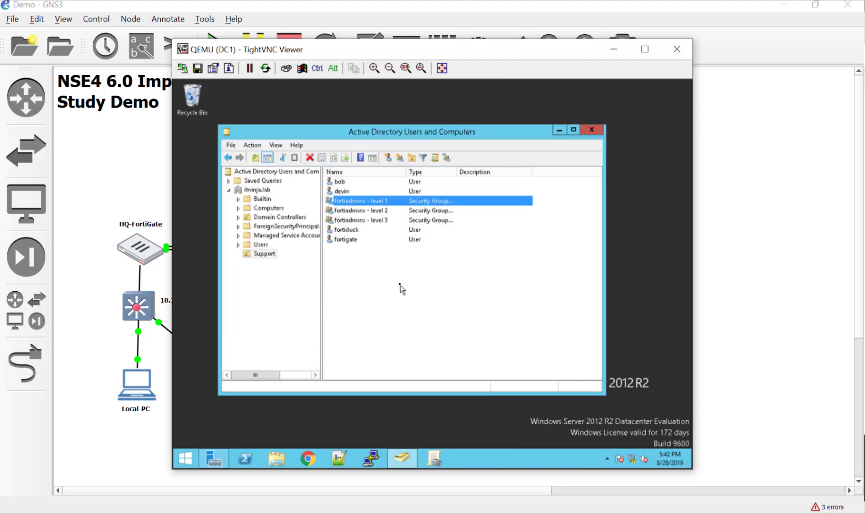
key(Return)
- Add the first created user as a member of fortiadmins - level 1
click(358, 168)
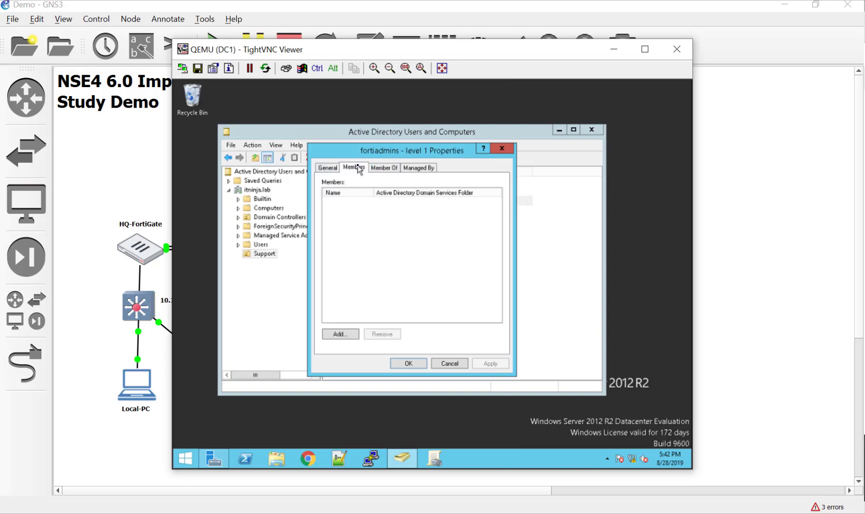
click(340, 334)
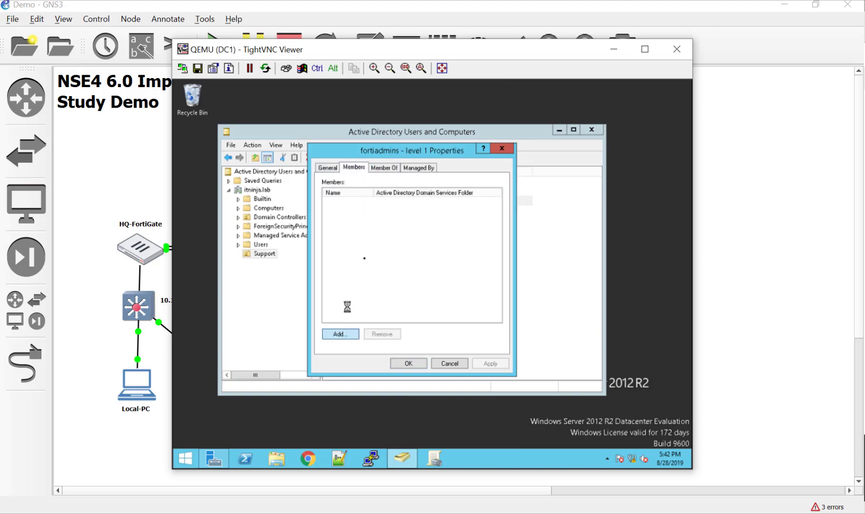
text(bob)
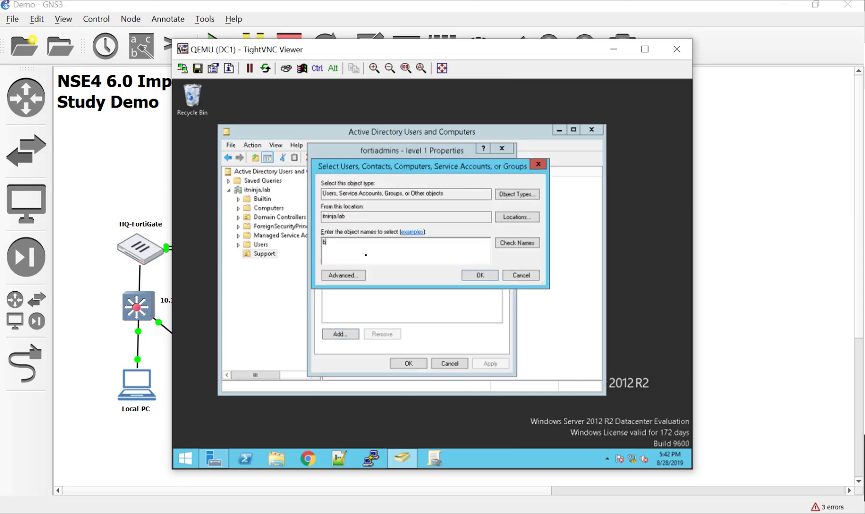
click(489, 279)
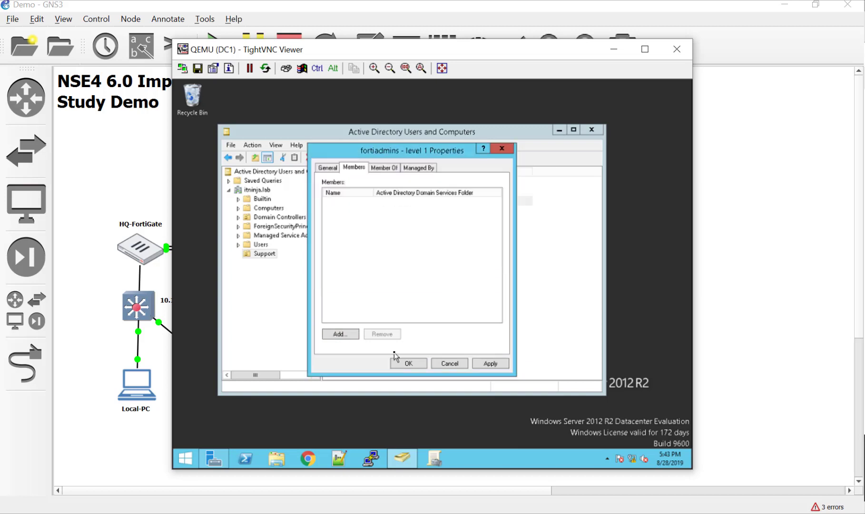
click(406, 363)
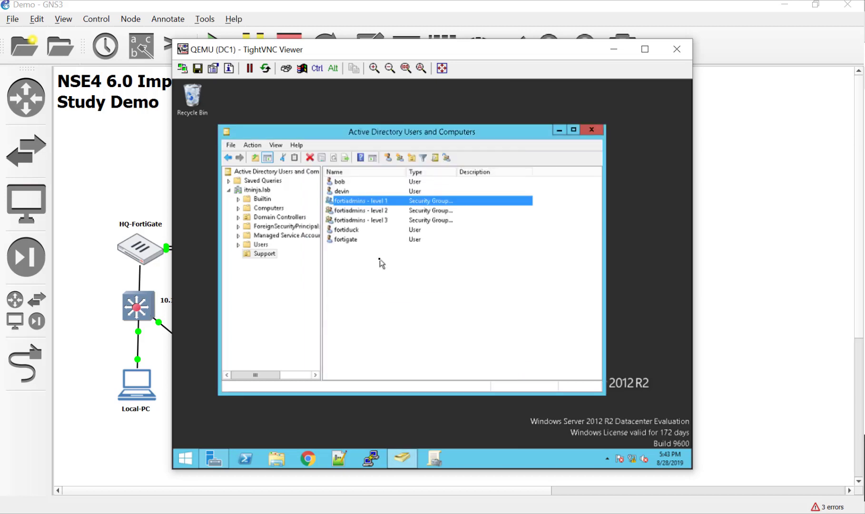
- Add fortiduck as a member of fortiadmins - level 2
double_click(386, 210)
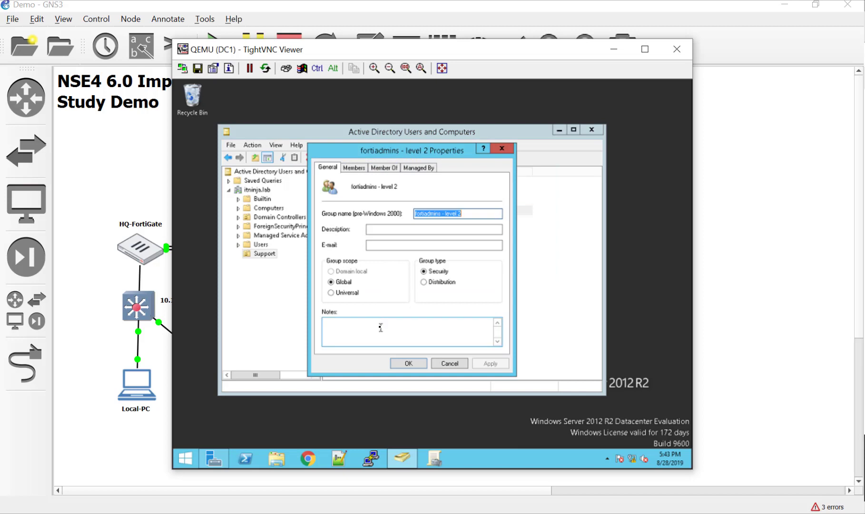
click(354, 169)
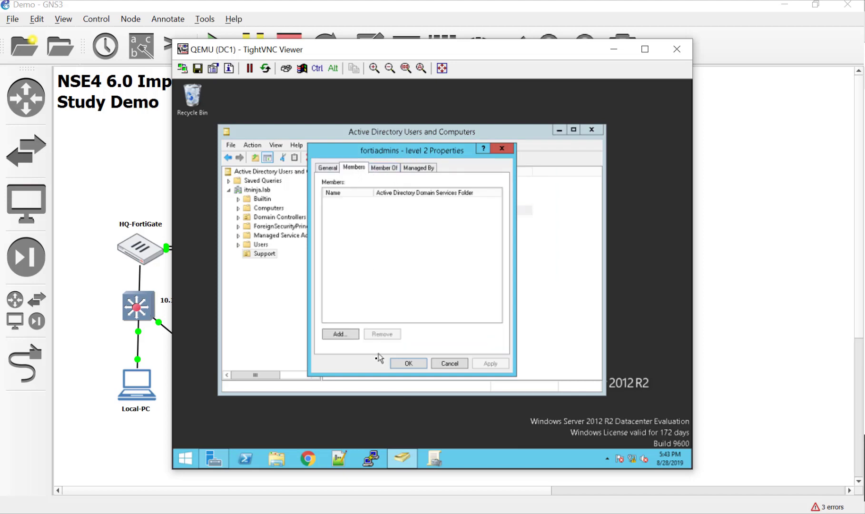
click(350, 338)
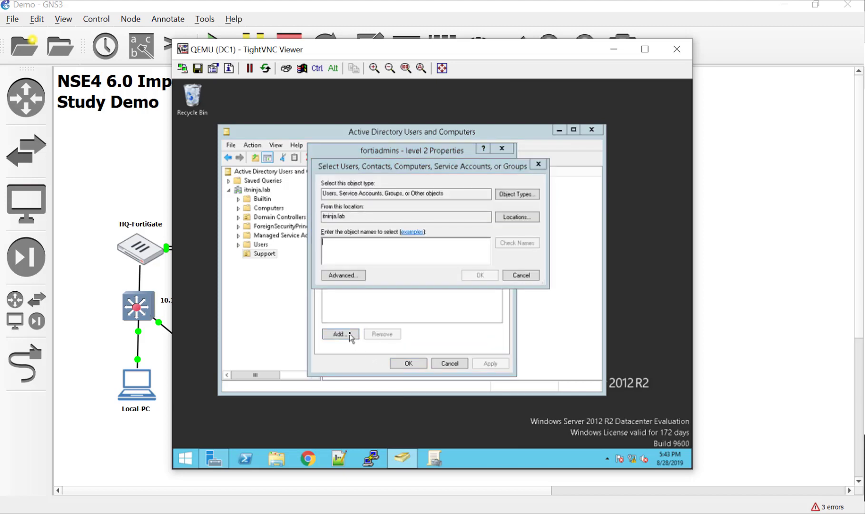
text(fortiduck)
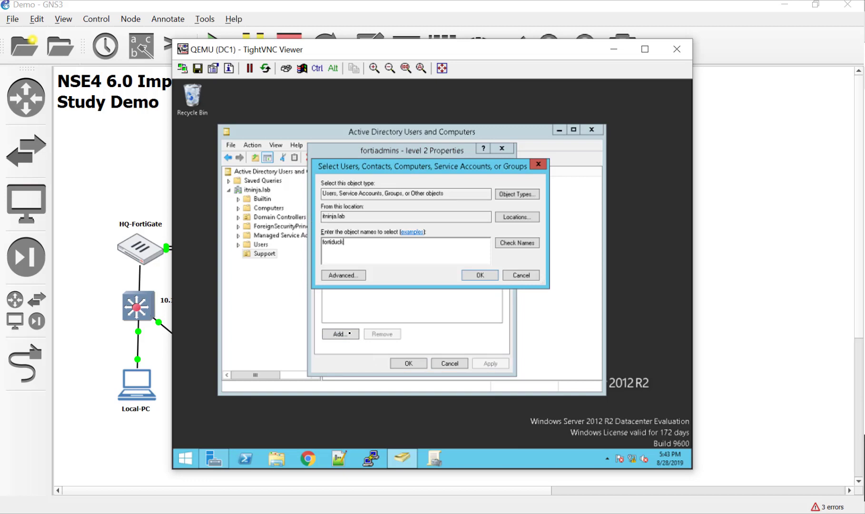
key(Return)
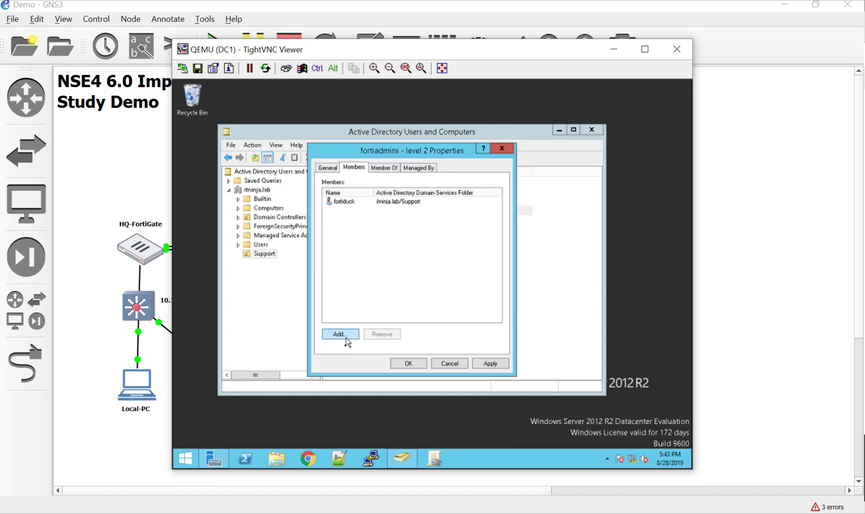
click(408, 363)
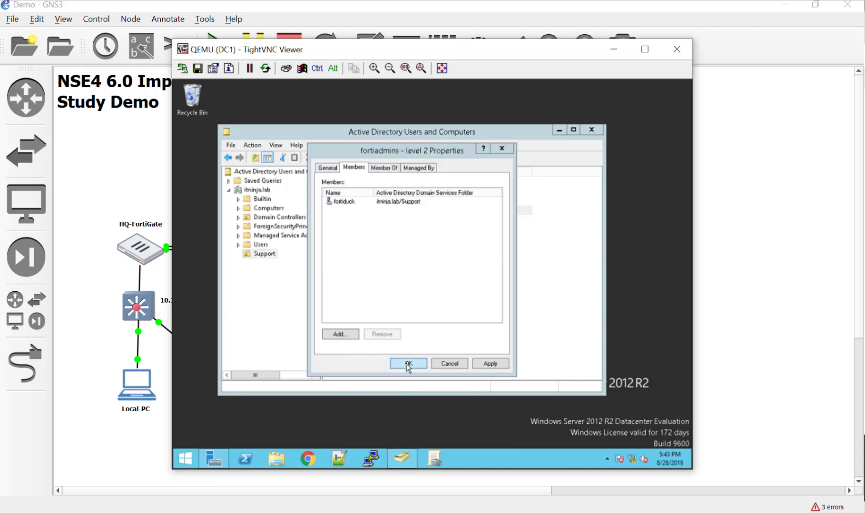
- Add the newest user as a member of fortiadmins - level 3
double_click(380, 222)
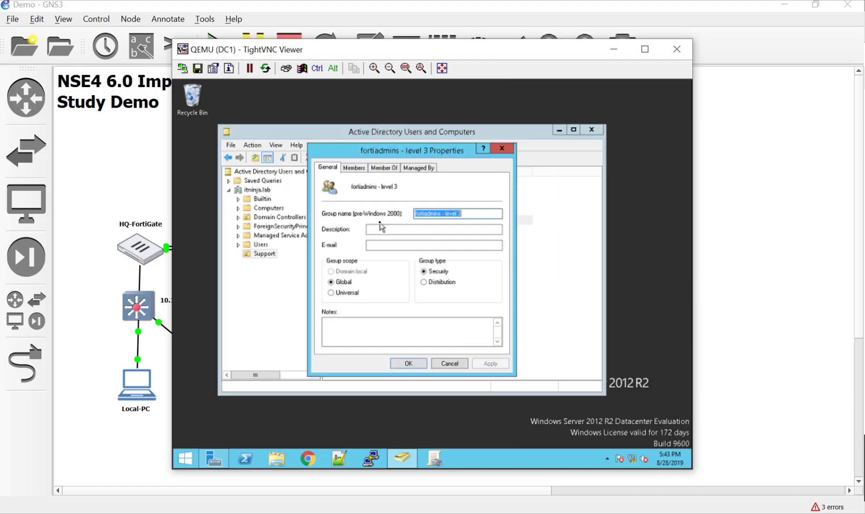
click(363, 167)
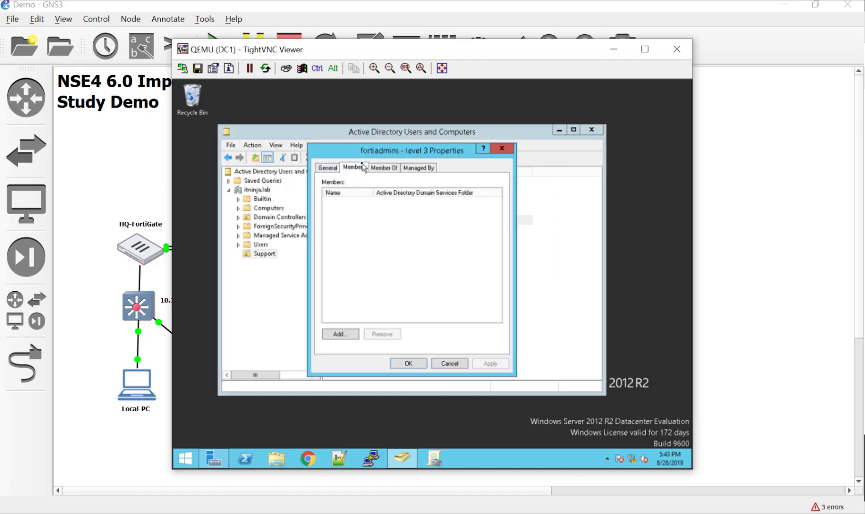
click(339, 333)
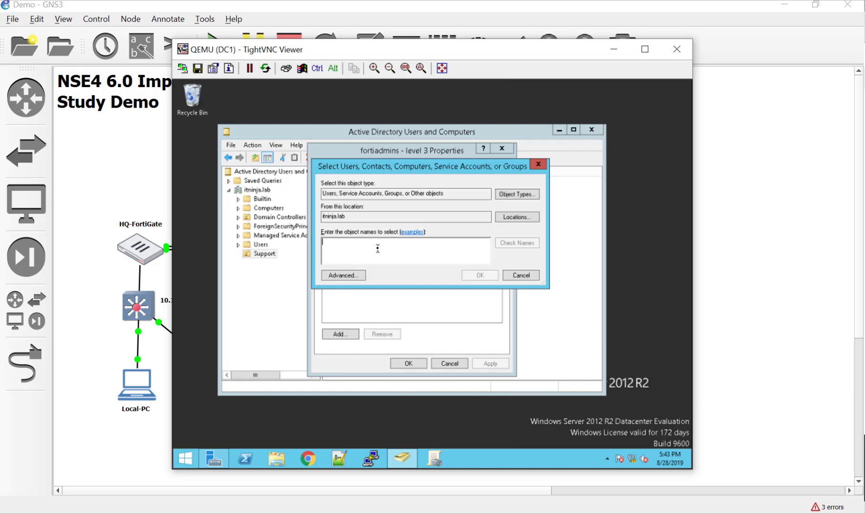
text(devin)
key(Return)
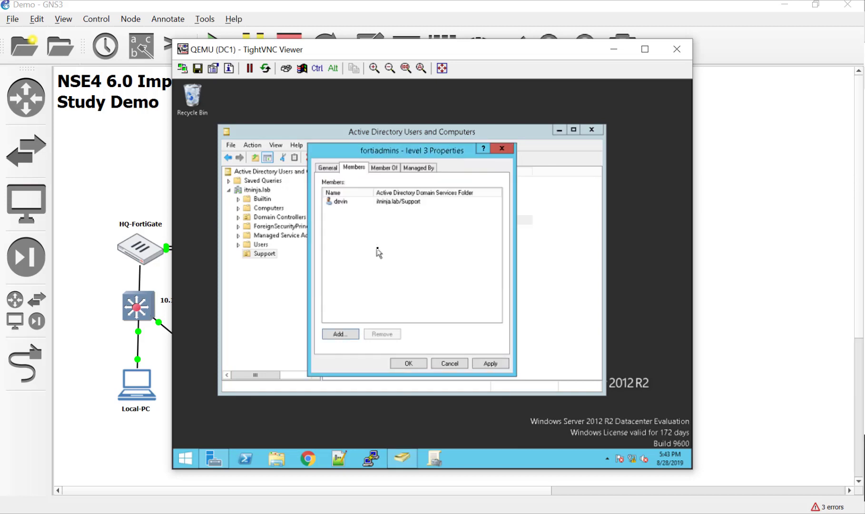
click(417, 364)
click(388, 303)
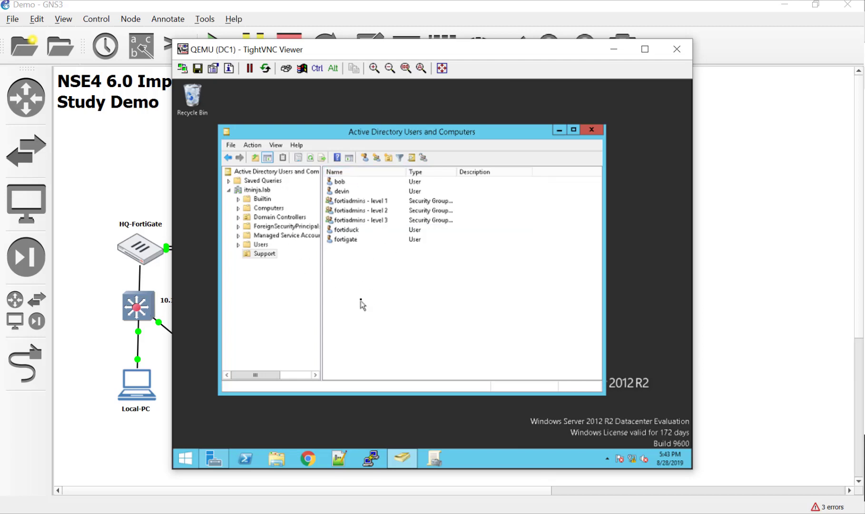
click(364, 241)
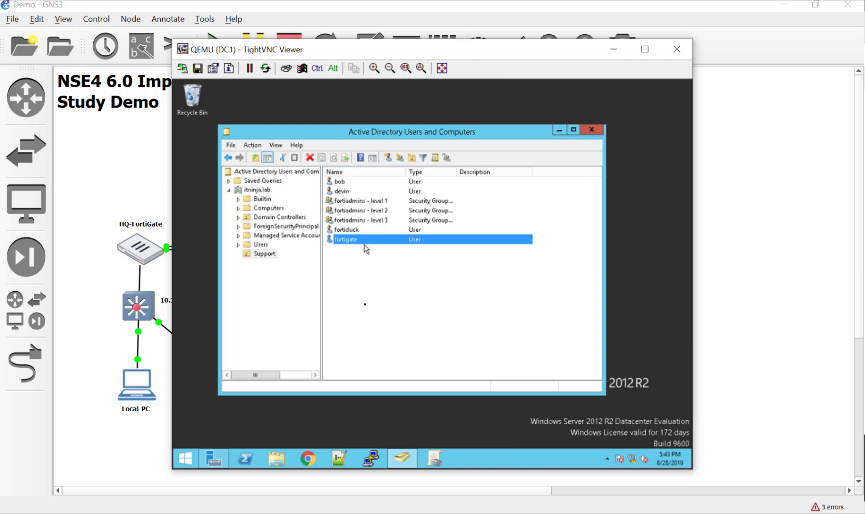
click(387, 328)
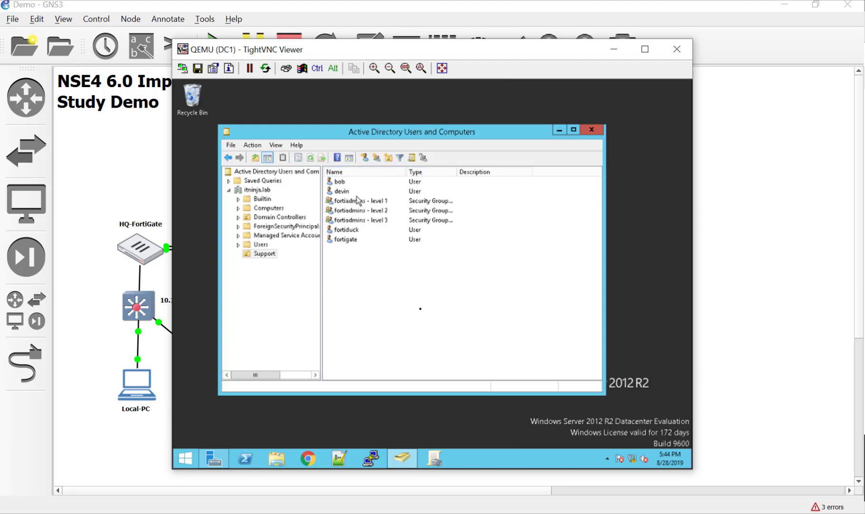
click(400, 220)
click(401, 293)
- Close the domain controller session and select the Local-PC node in the topology
click(678, 53)
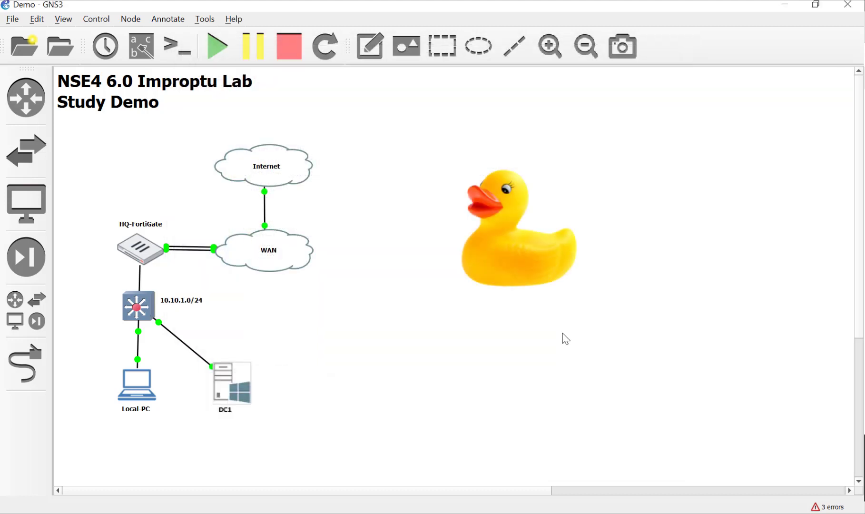
drag(538, 259, 514, 274)
click(386, 395)
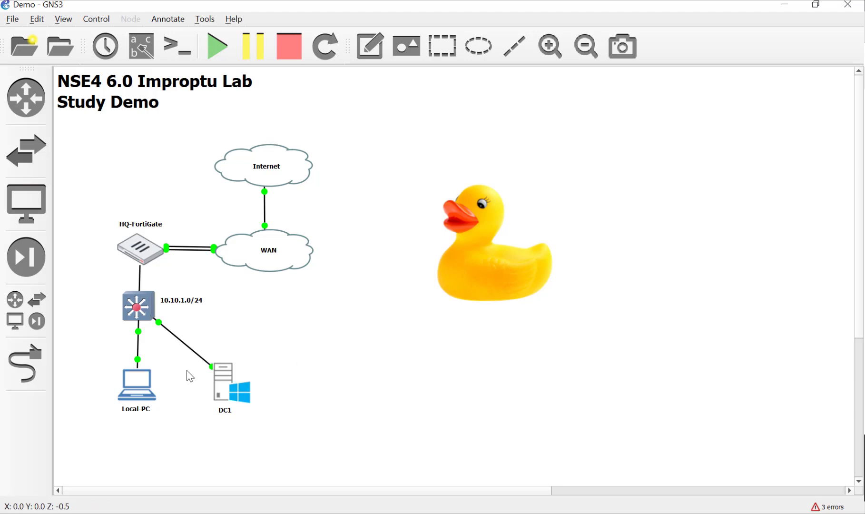
click(147, 398)
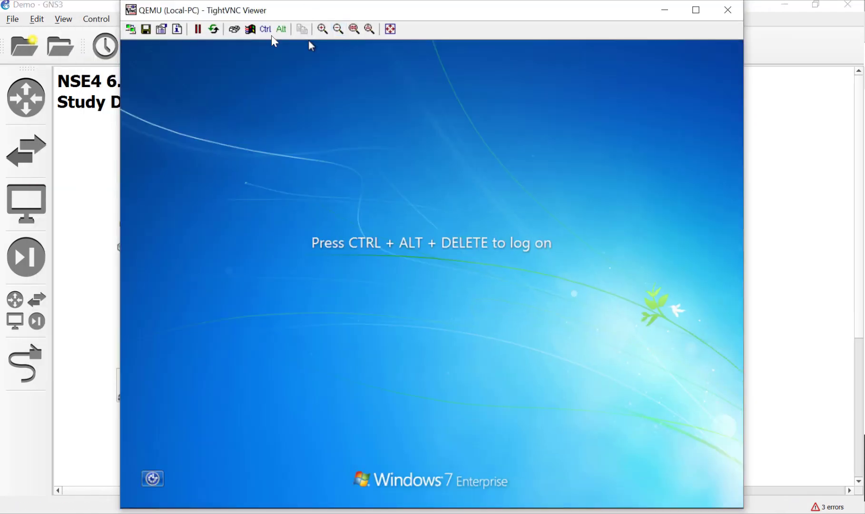
- On the Windows 7 logon screen, sign in as the ITNINJA domain user via Other User
click(234, 29)
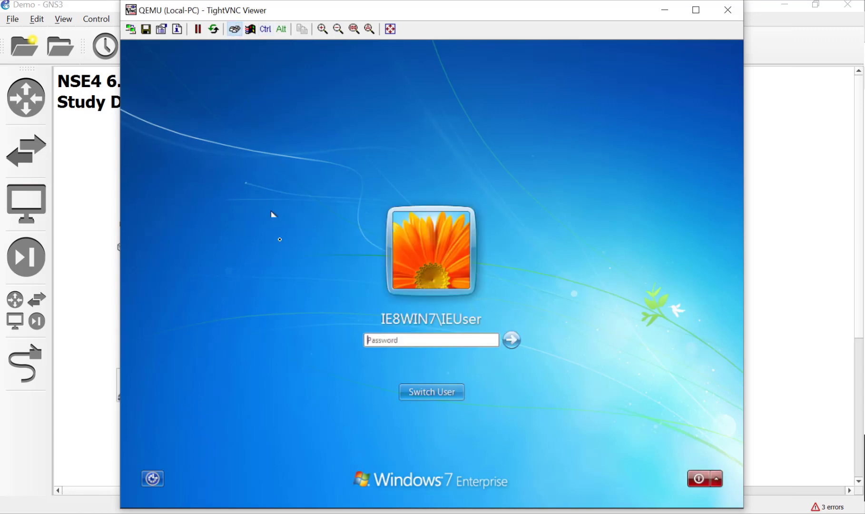
click(460, 340)
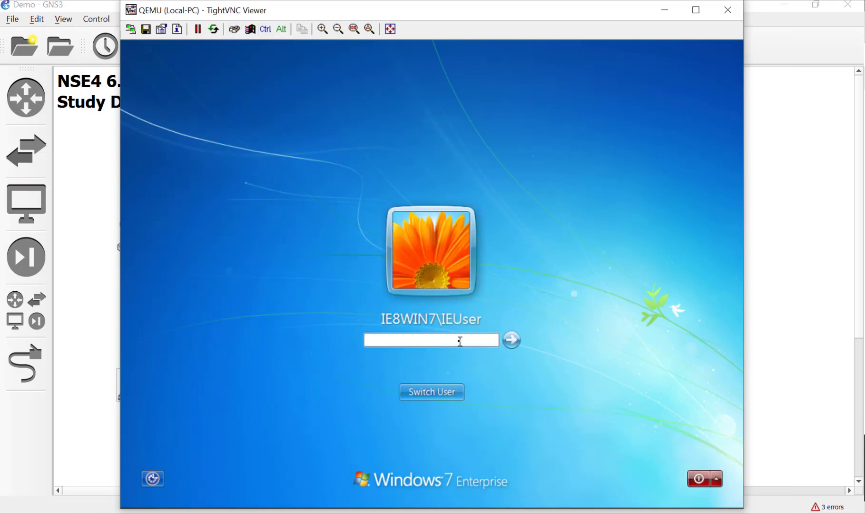
text(Pa)
key(BackSpace)
key(BackSpace)
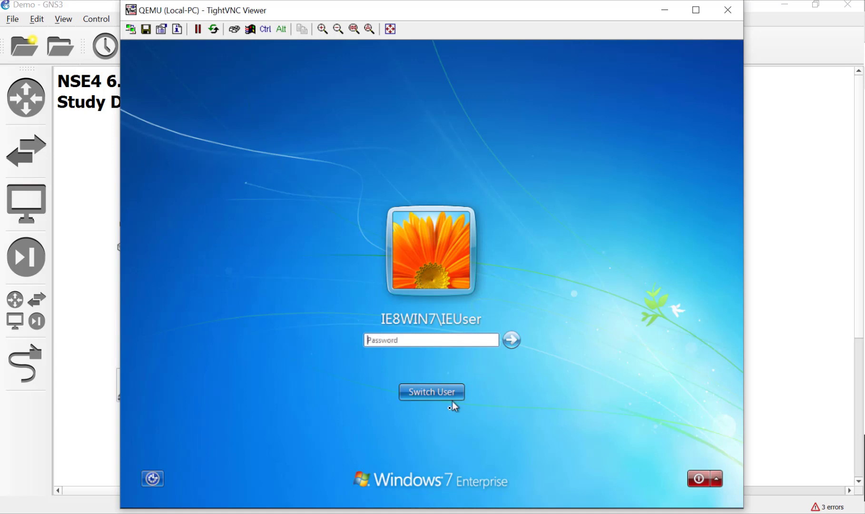
click(449, 393)
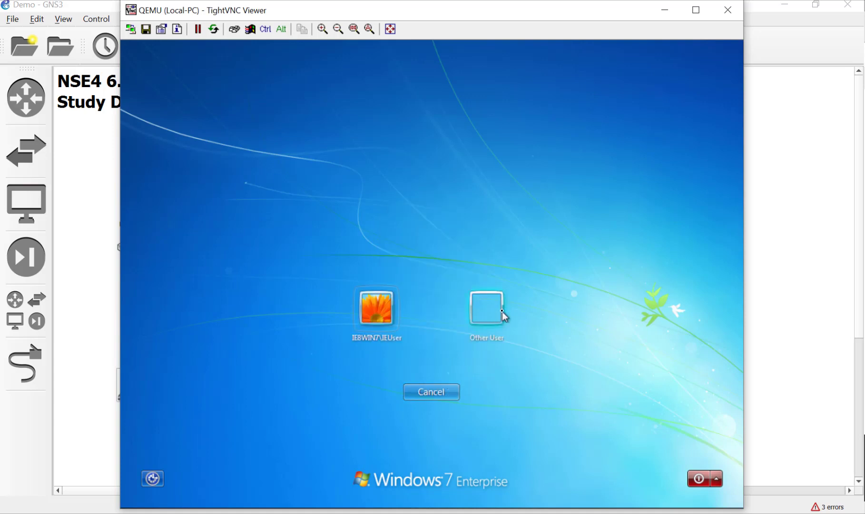
click(503, 316)
text(d)
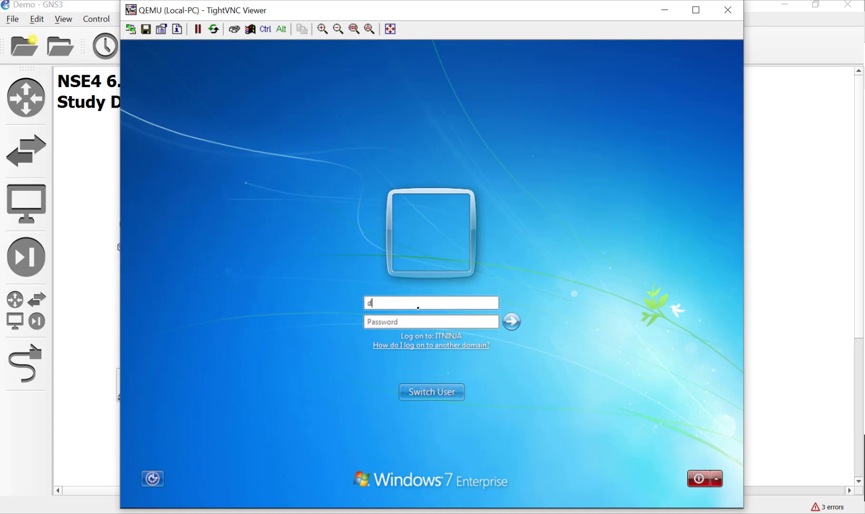
text(evin)
key(Tab)
text(********)
key(Return)
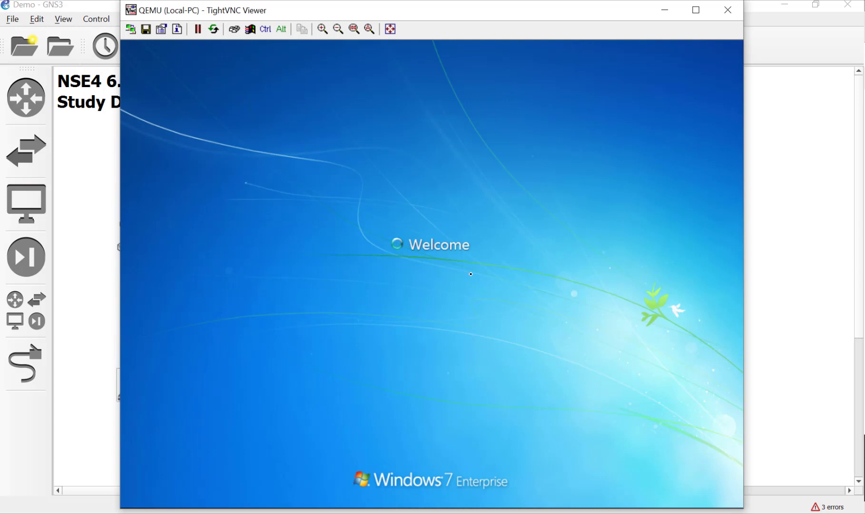
- Move the VM window aside while the desktop loads, declining the BGInfo license agreement
drag(295, 16, 479, 19)
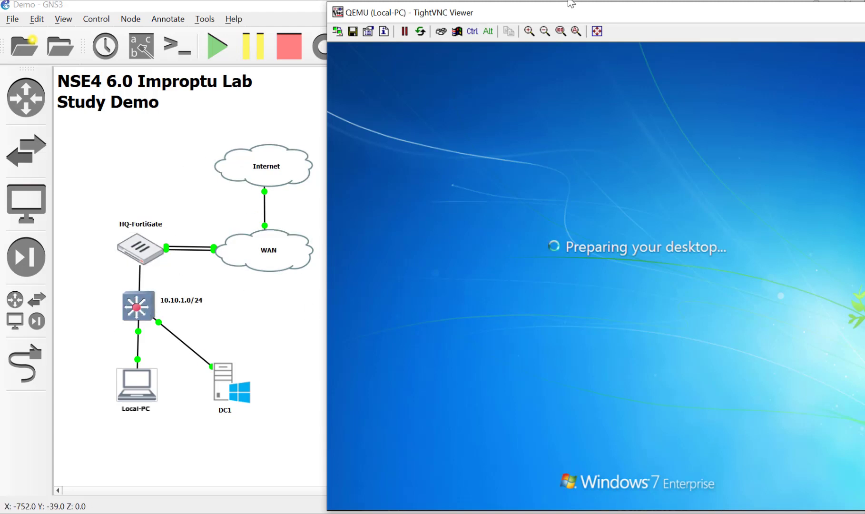
drag(562, 17, 543, 12)
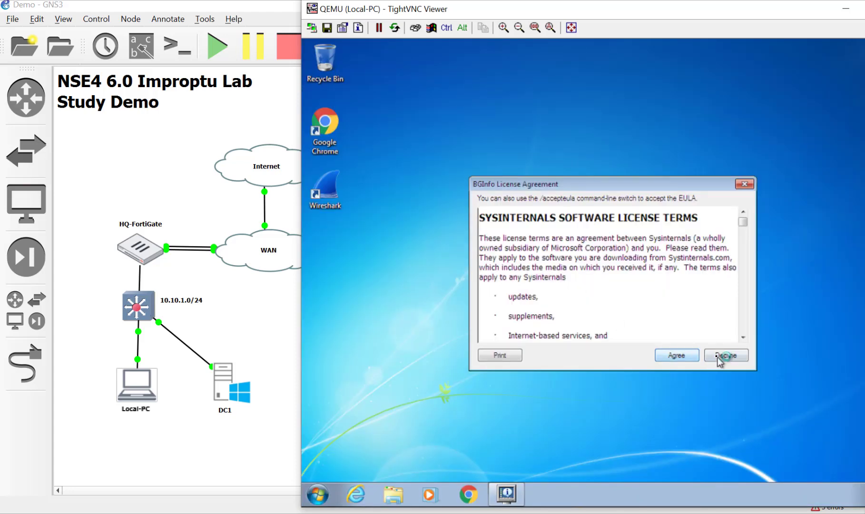
click(724, 356)
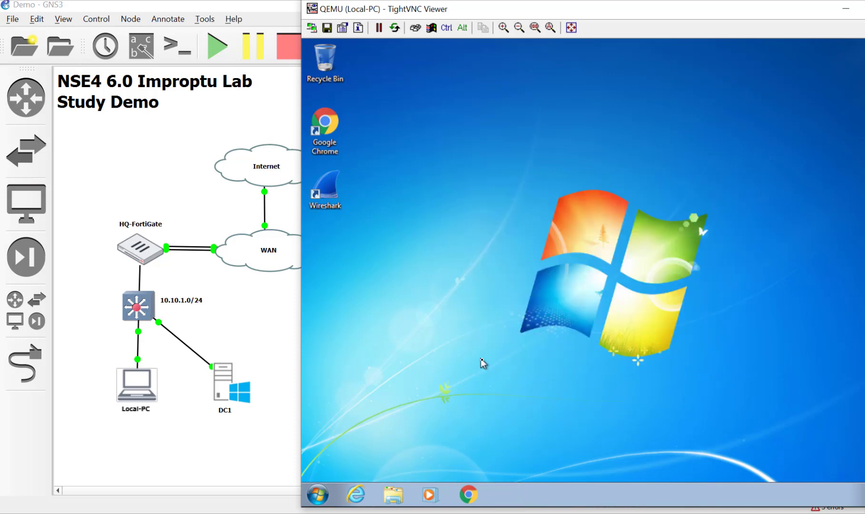
drag(552, 10, 439, 10)
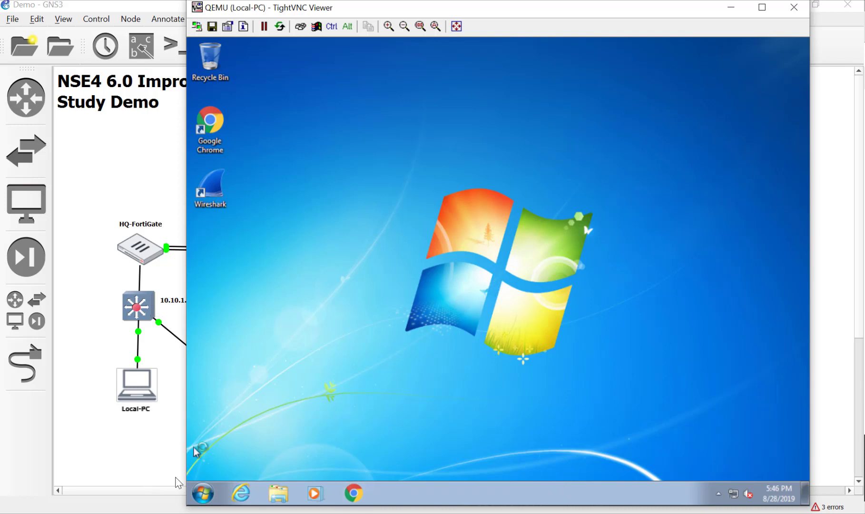
- Launch Computer Management from the Start menu's Computer item
click(204, 494)
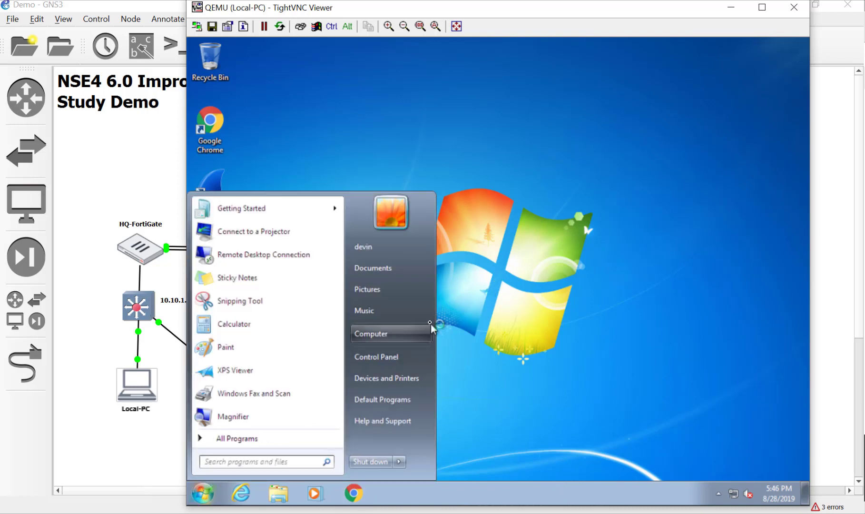
right_click(411, 337)
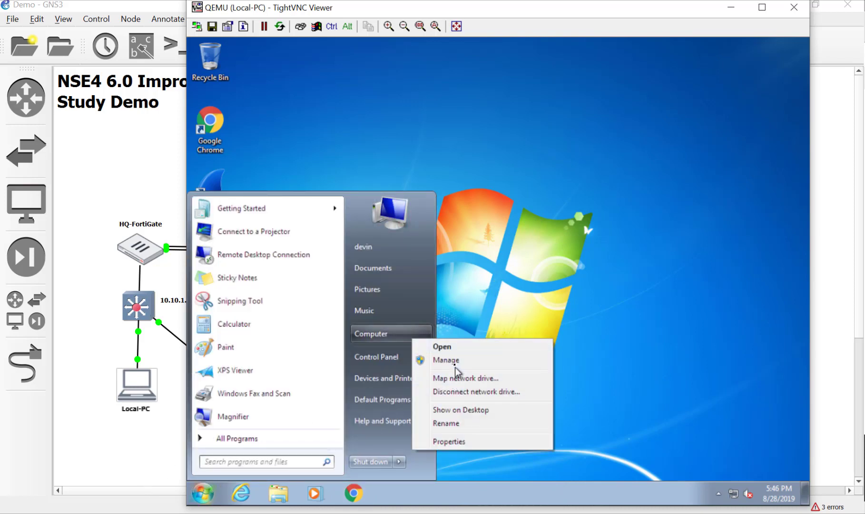
click(573, 376)
click(536, 345)
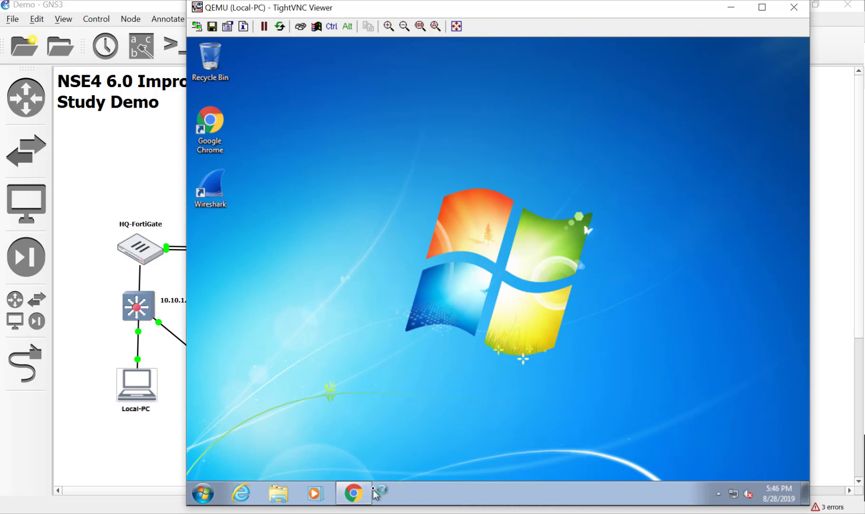
- Open Chrome and approve the elevation prompt with the administrator account's credentials
click(355, 490)
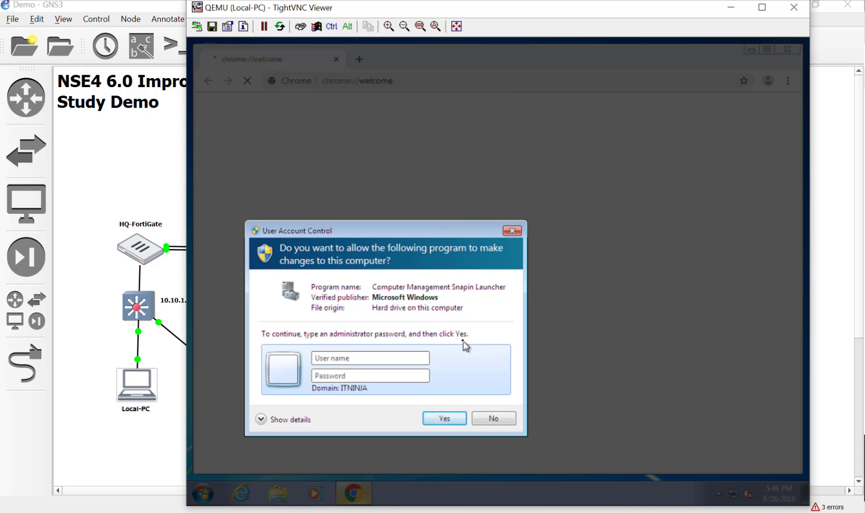
text(administrator)
key(Tab)
text(********)
key(Return)
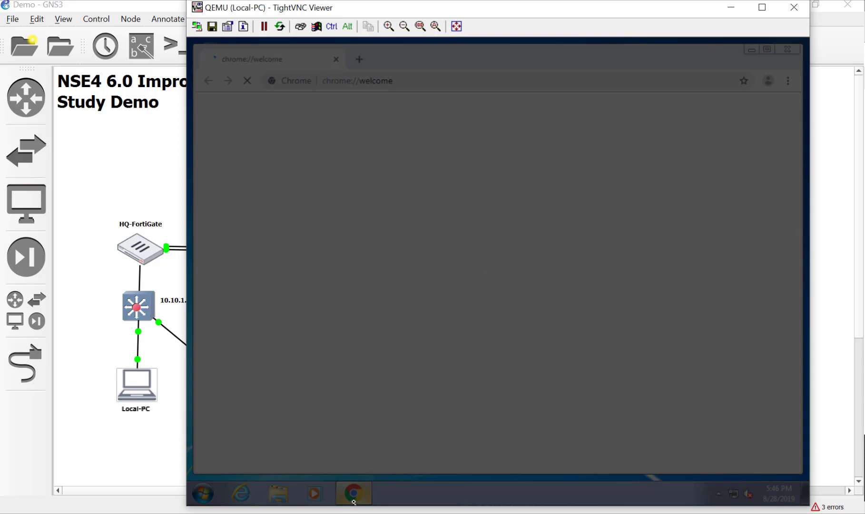
mouse_move(366, 9)
mouse_down()
mouse_move(447, 34)
mouse_move(453, 24)
mouse_move(670, 34)
mouse_move(381, 4)
mouse_move(355, 16)
mouse_up()
- Browse to 10.10.1.254 and proceed past the untrusted-certificate warning
click(394, 88)
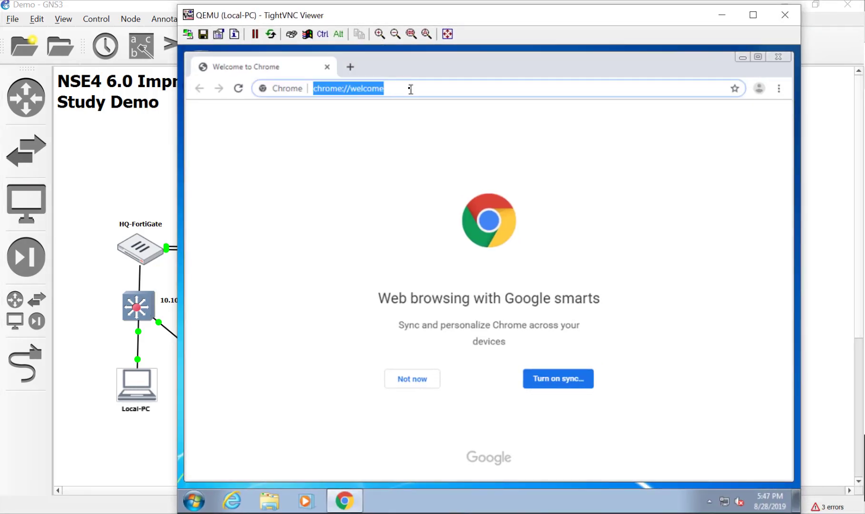
text(10.10.)
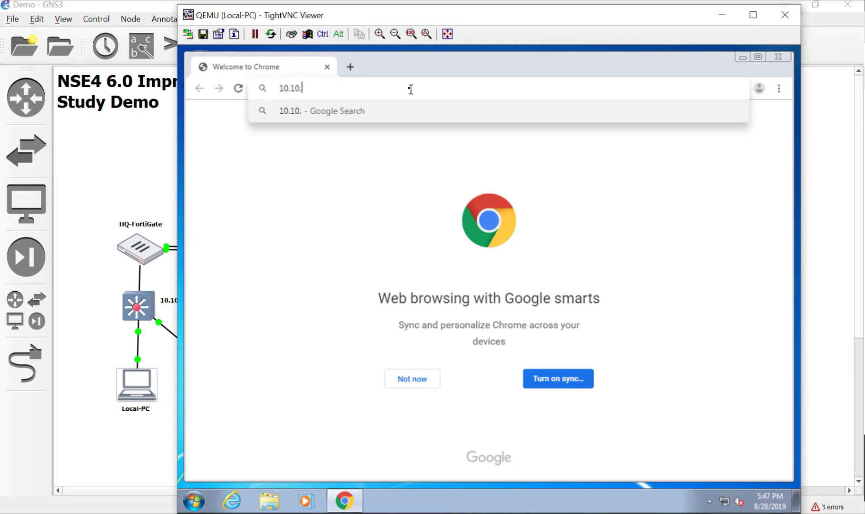
text(1.254)
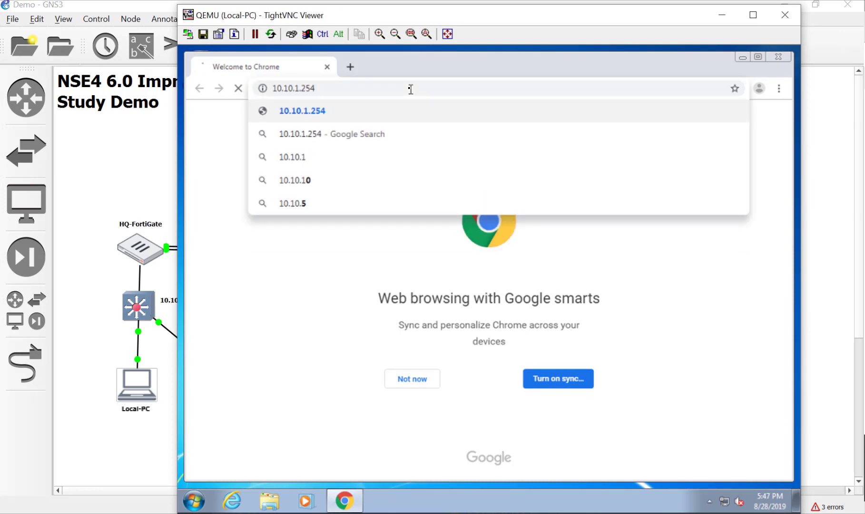
key(Return)
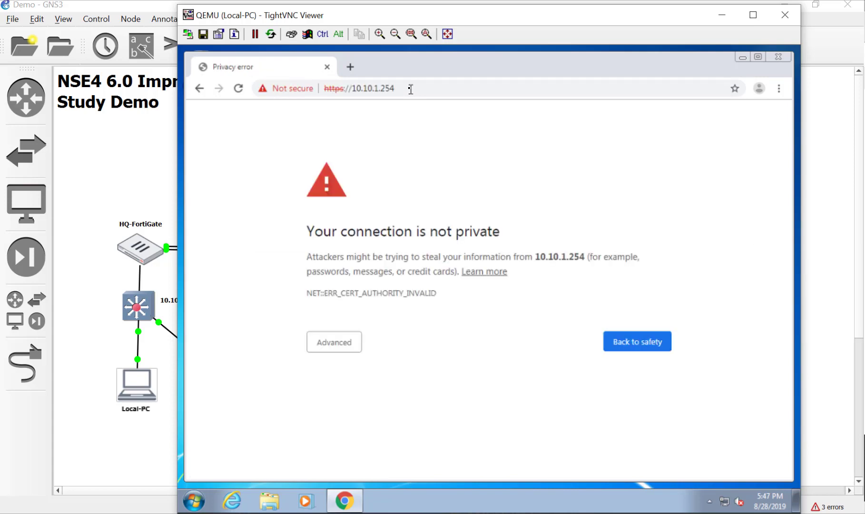
click(336, 350)
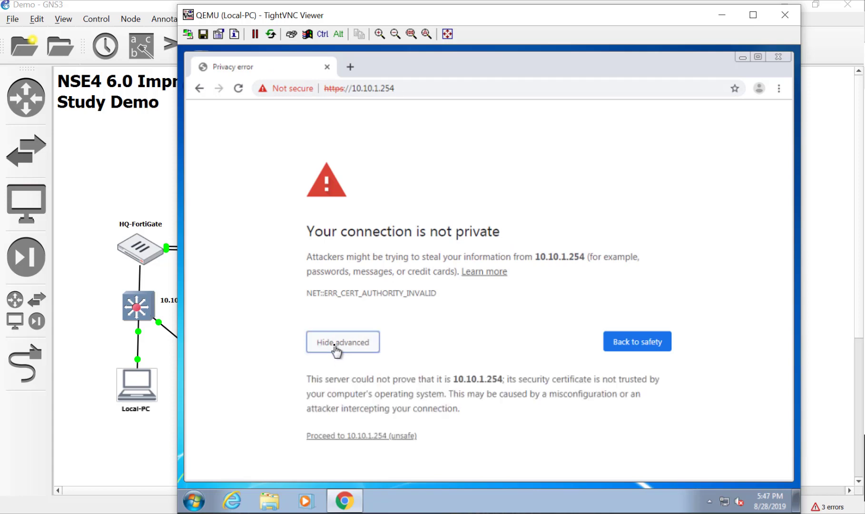
click(358, 436)
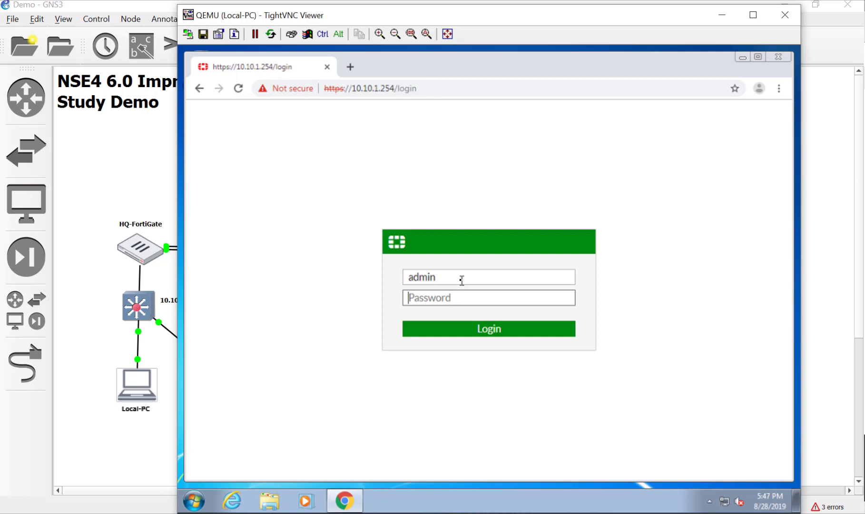
- Log in to the FortiGate with the admin password and start a new LDAP server under User & Device > LDAP Servers
text(password)
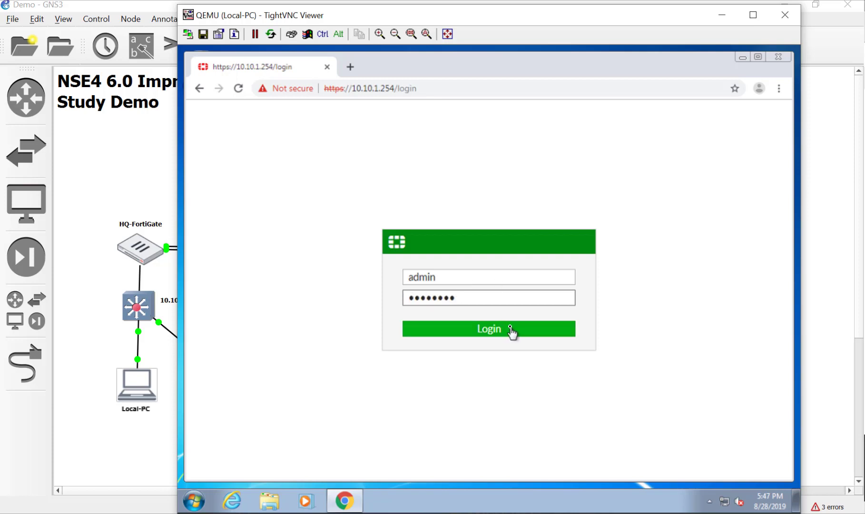
click(511, 331)
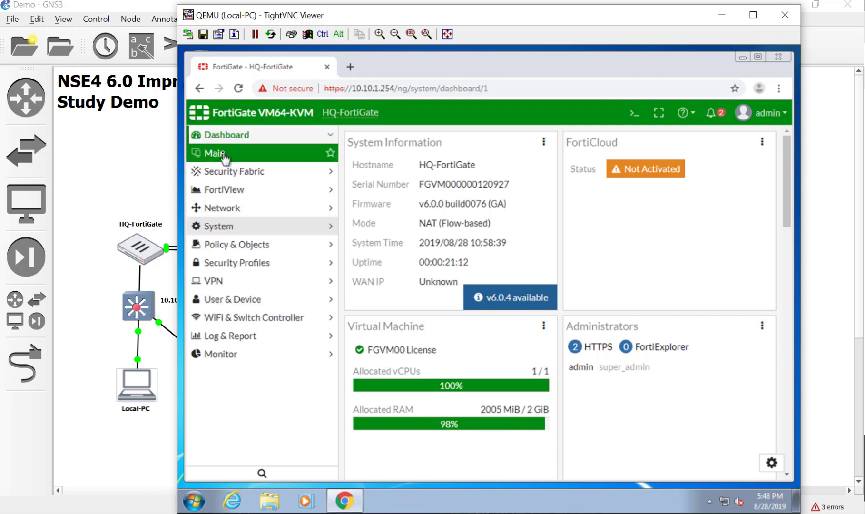
click(229, 300)
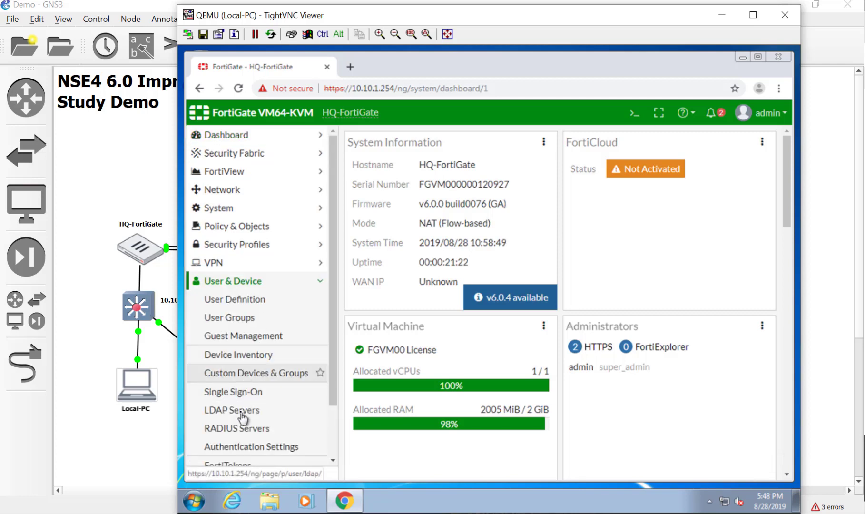
click(243, 413)
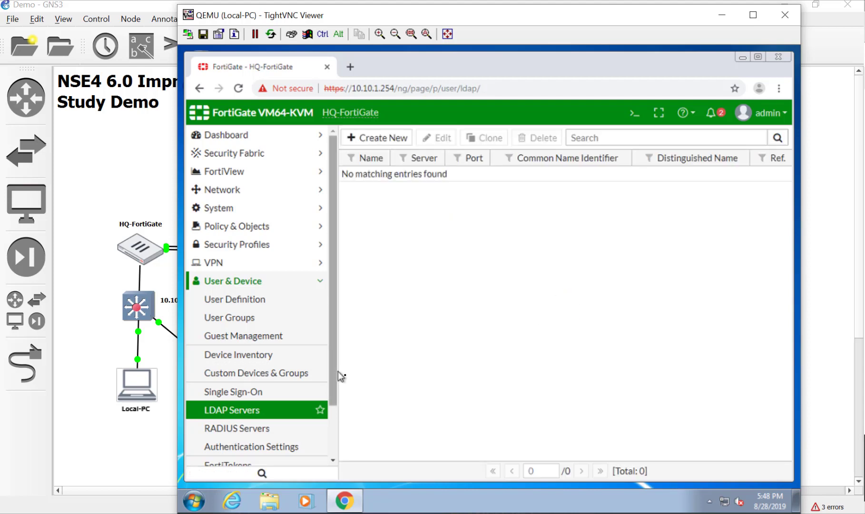
click(373, 138)
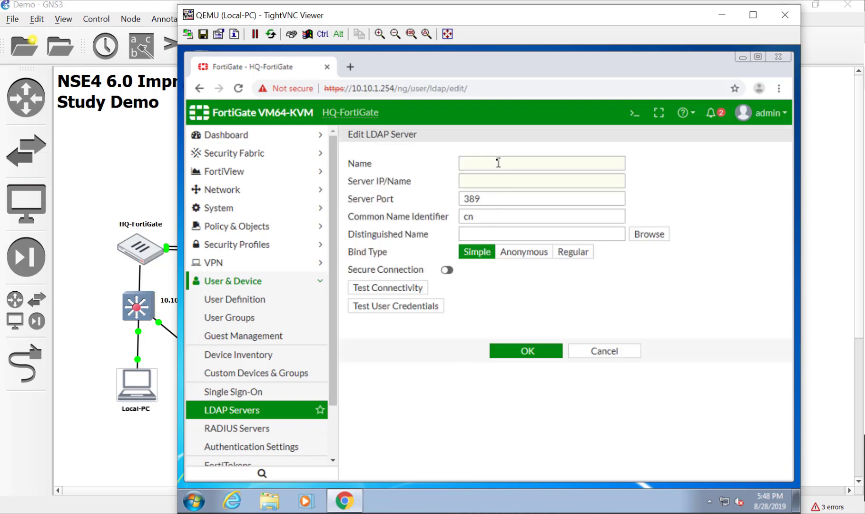
- Name the LDAP server DC1.itninja.lab with server address 10.10.1.10
click(497, 161)
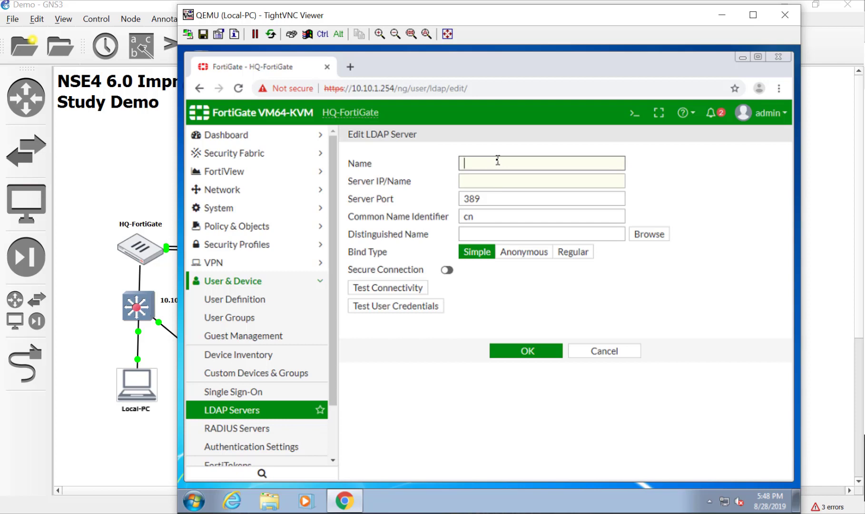
text(DC1.itninja.lab)
click(498, 181)
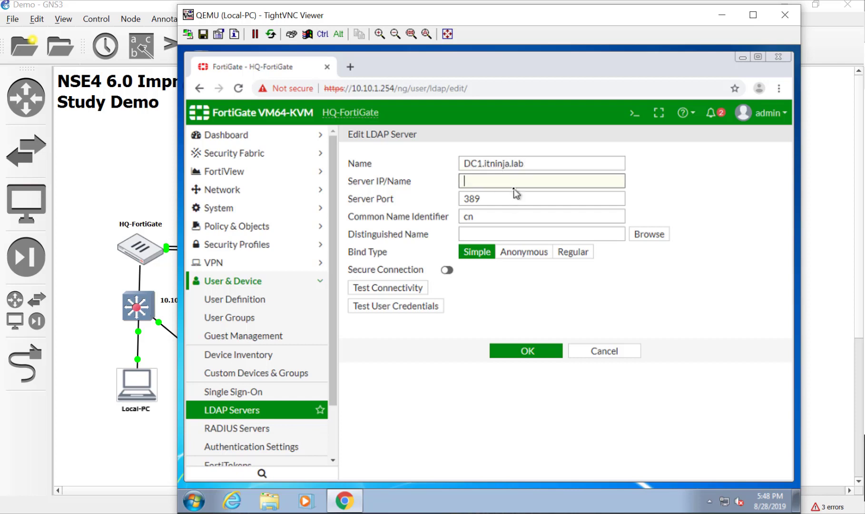
text(10.10.1.10)
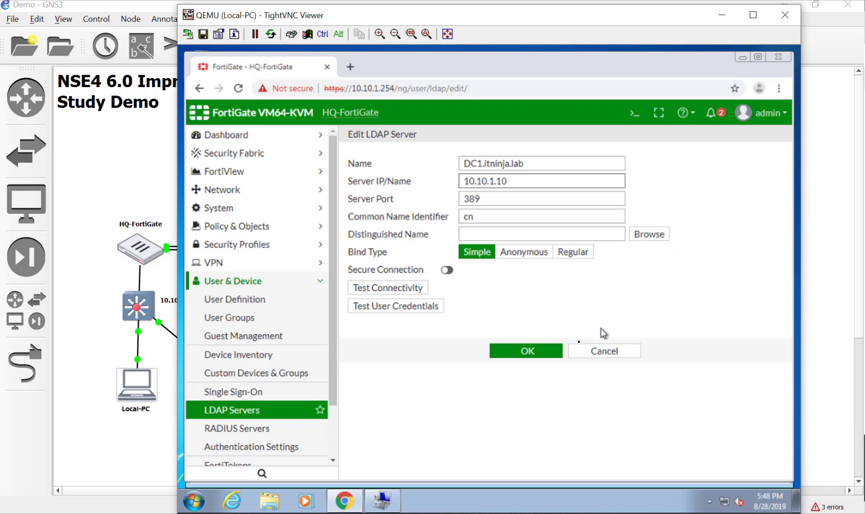
- Use Regular bind with the 'fortigate' service account and its password, then test connectivity
click(574, 252)
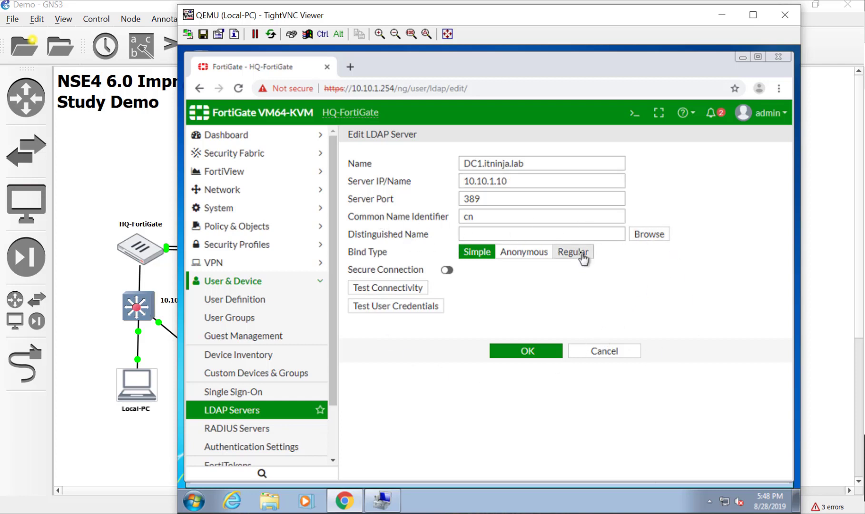
click(554, 271)
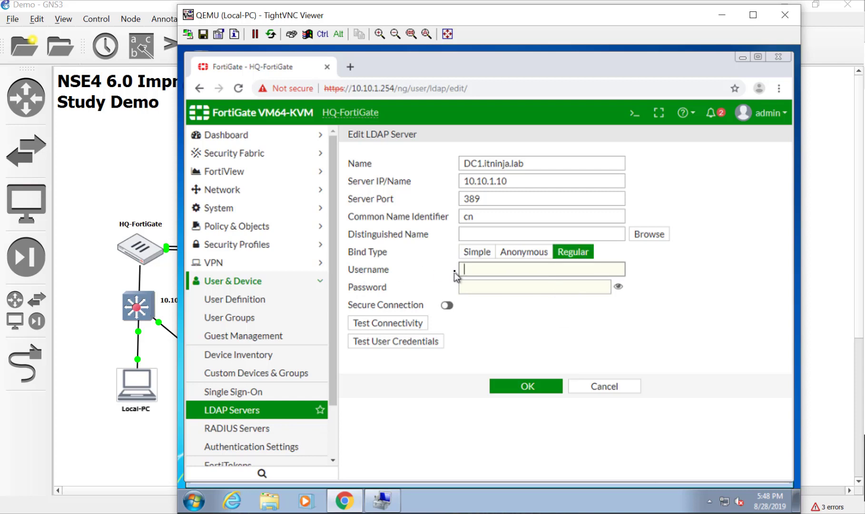
text(fortigate)
key(Tab)
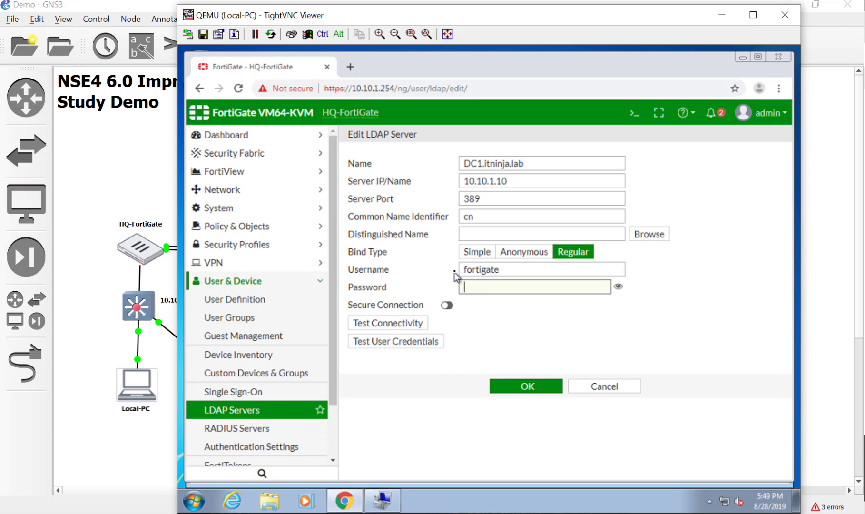
text(Fortinet1)
click(395, 324)
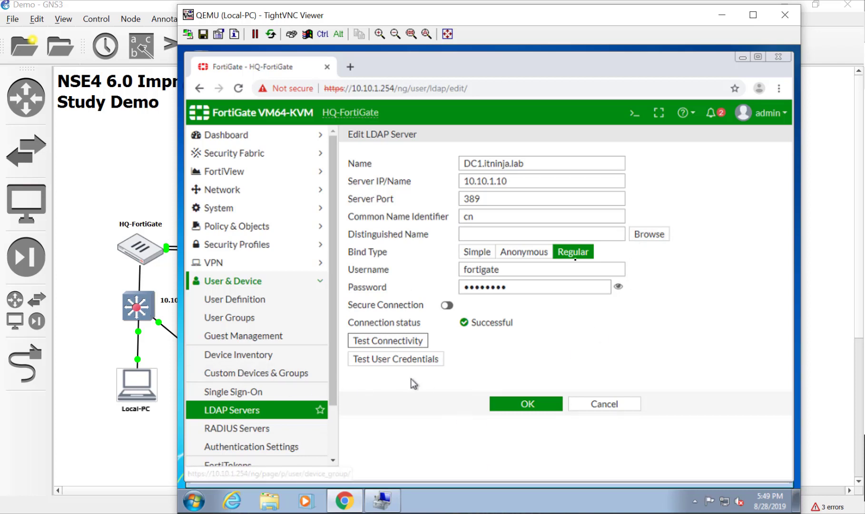
- Pick DC=itninja,DC=lab from the DN browser as the distinguished name
click(641, 236)
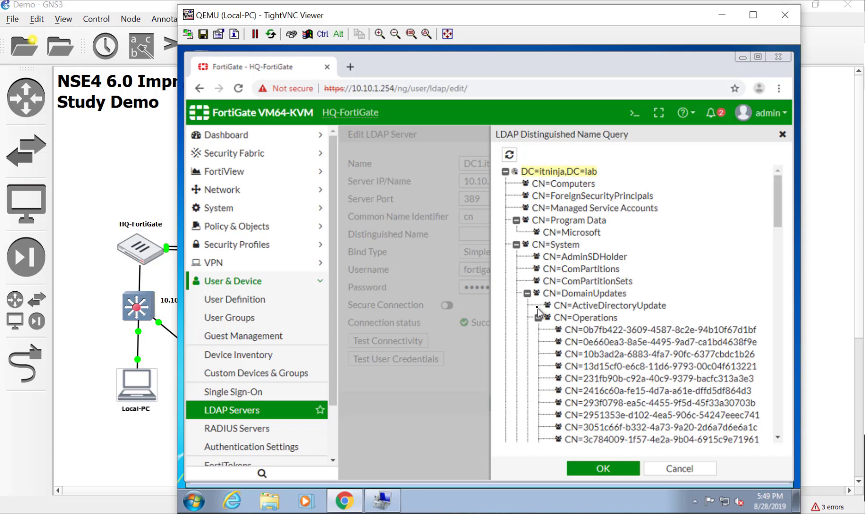
click(516, 220)
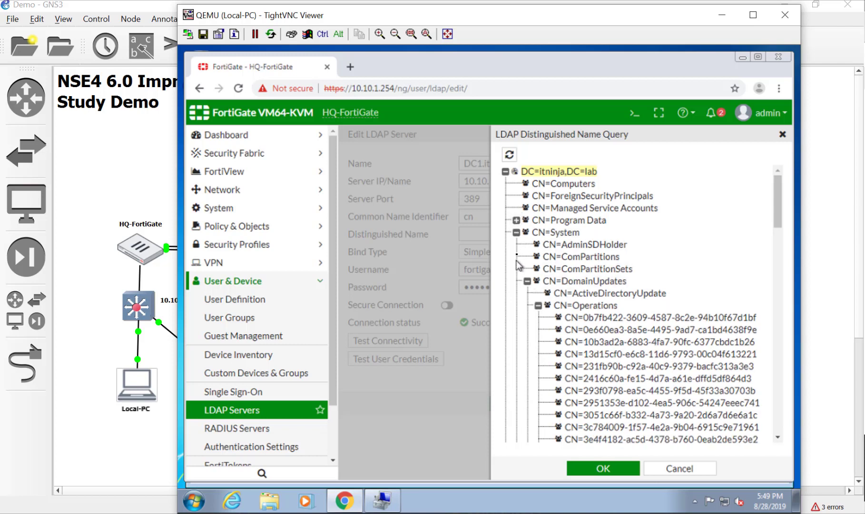
click(516, 232)
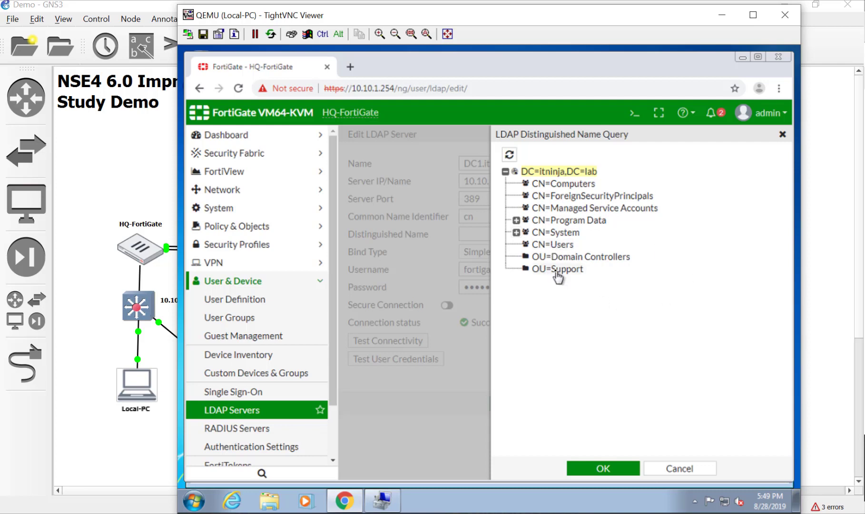
click(596, 471)
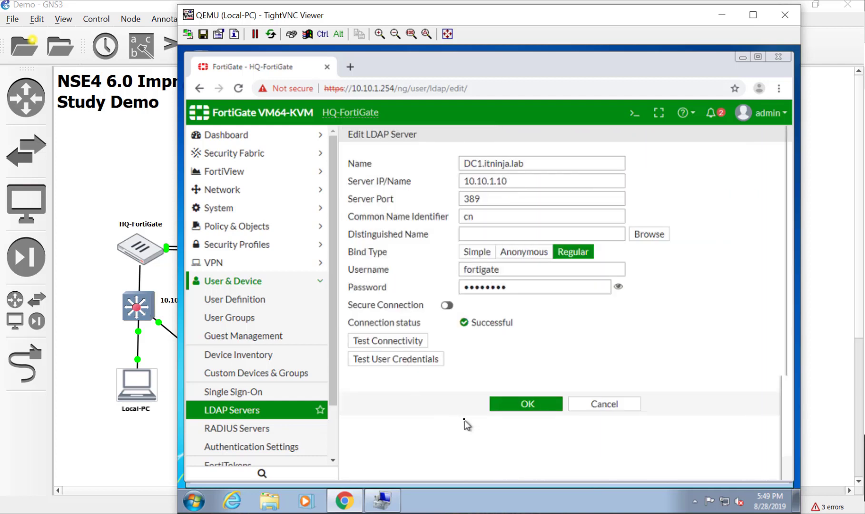
- Save the DC1.itninja.lab LDAP server and go to the User Groups list
click(518, 405)
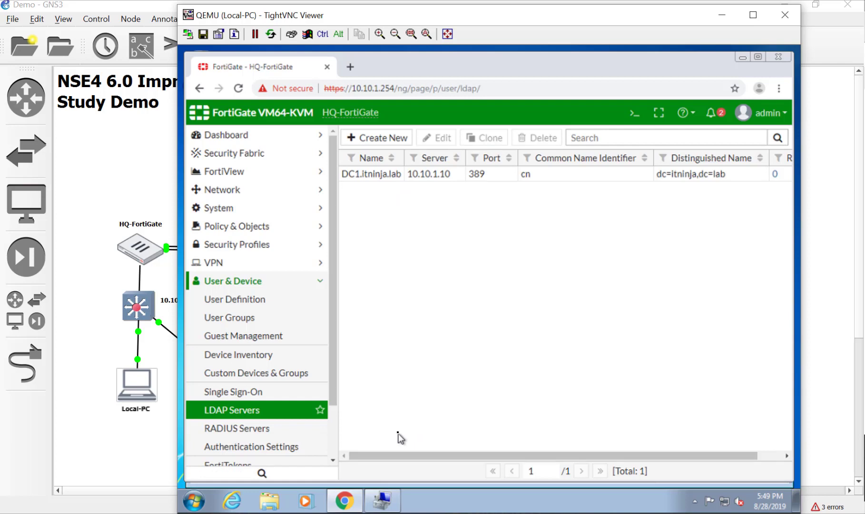
drag(331, 332, 346, 229)
click(227, 321)
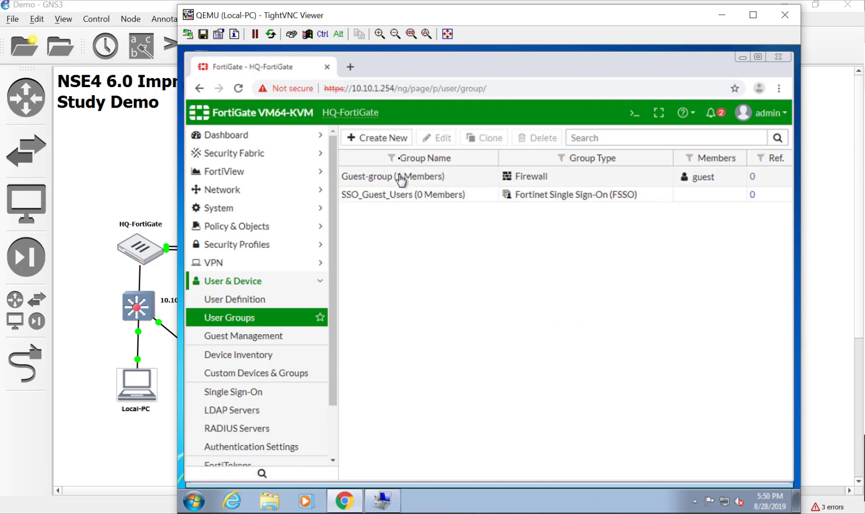
- Start a new user group named level1 with no local members
click(395, 138)
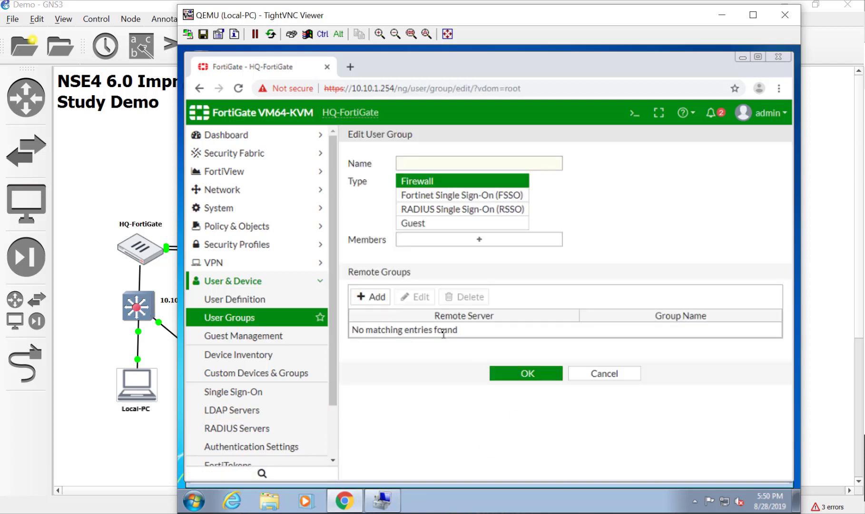
click(447, 162)
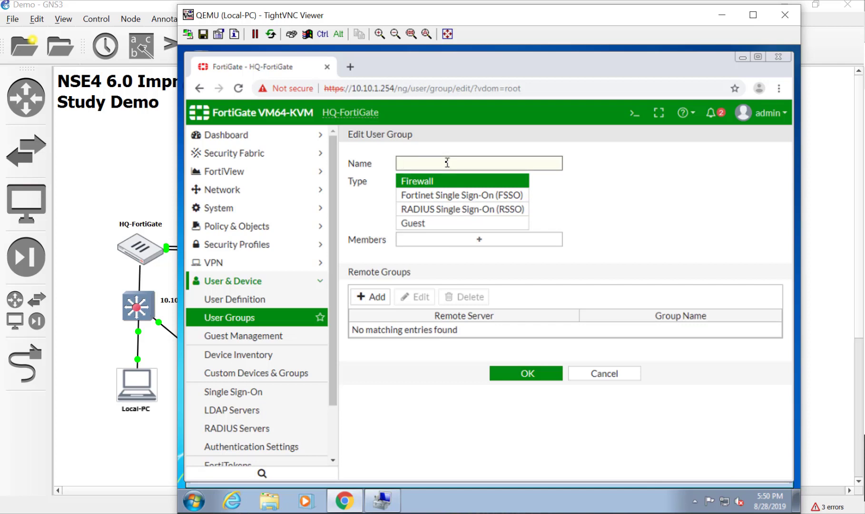
text(level1)
click(482, 243)
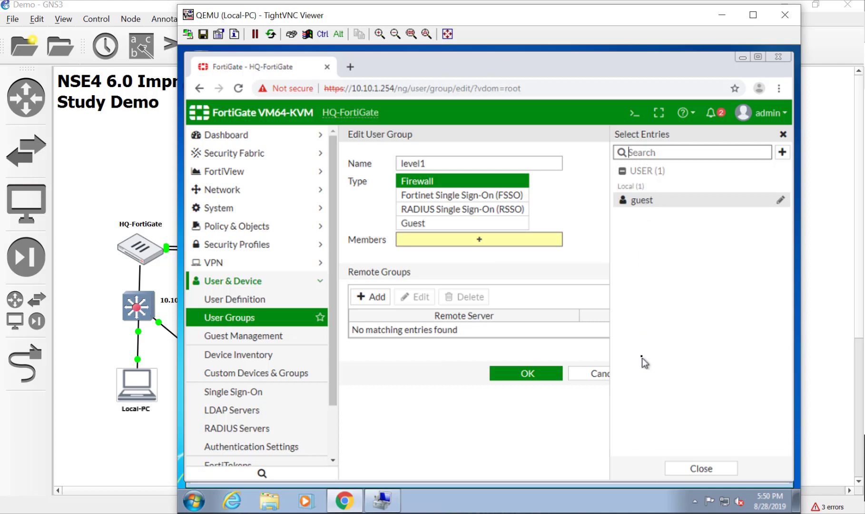
click(693, 473)
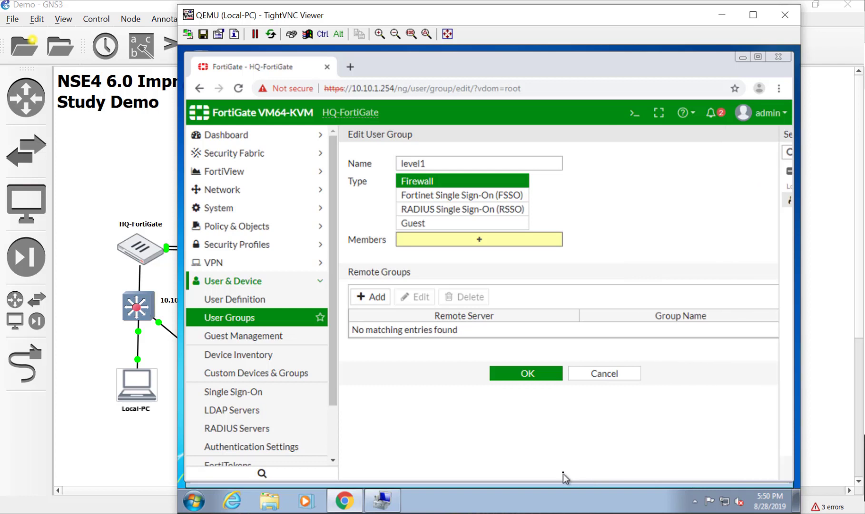
- Match level1 to fortiadmins - level 1 on DC1.itninja.lab and save the group
click(368, 301)
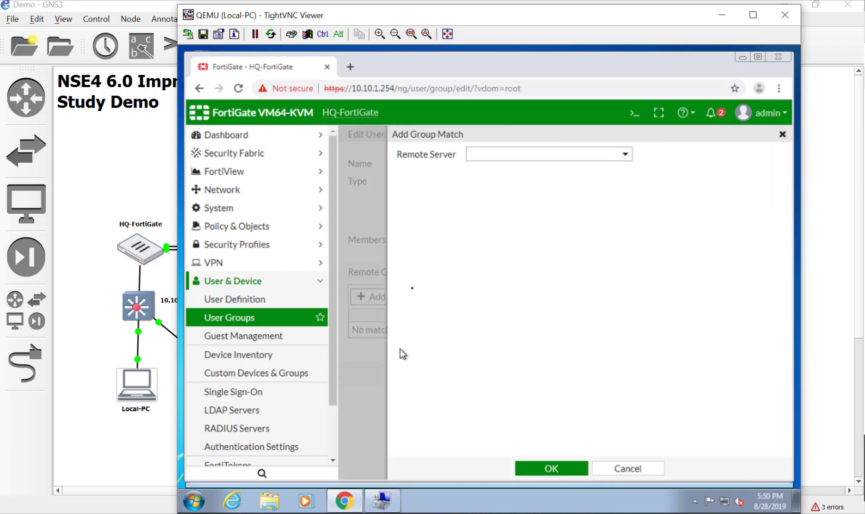
click(495, 160)
click(524, 205)
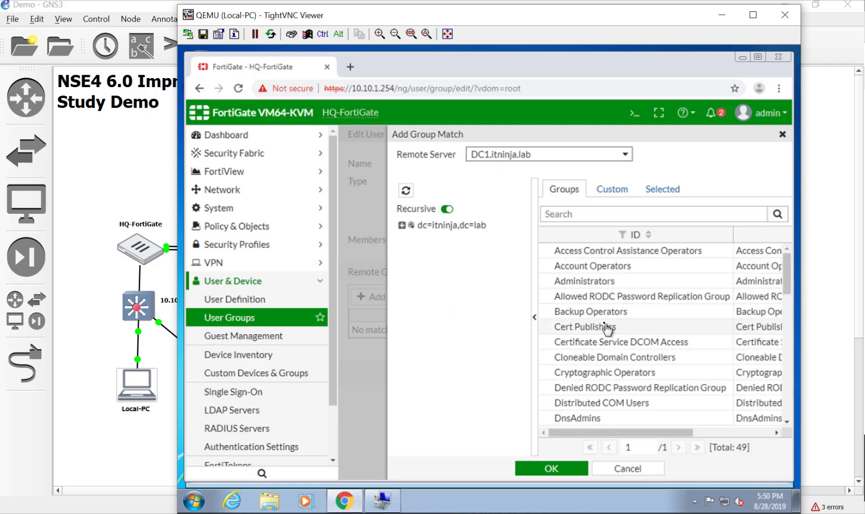
scroll(606, 328, down, 6)
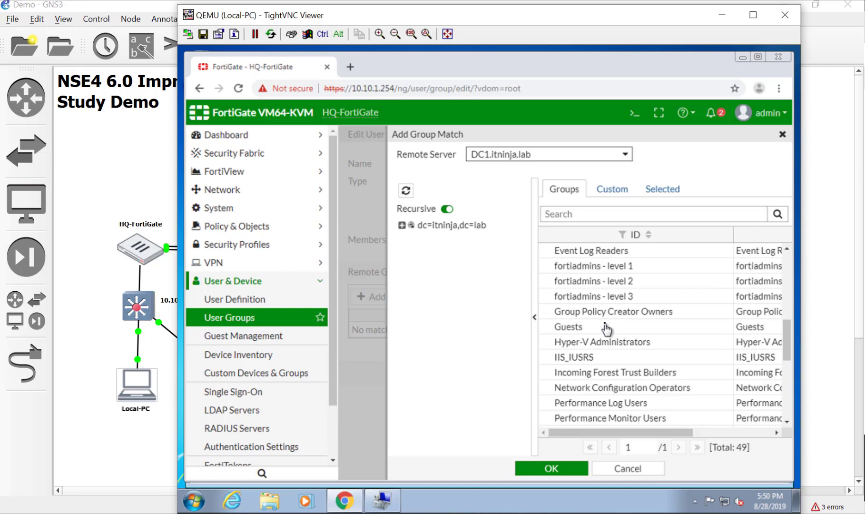
right_click(614, 274)
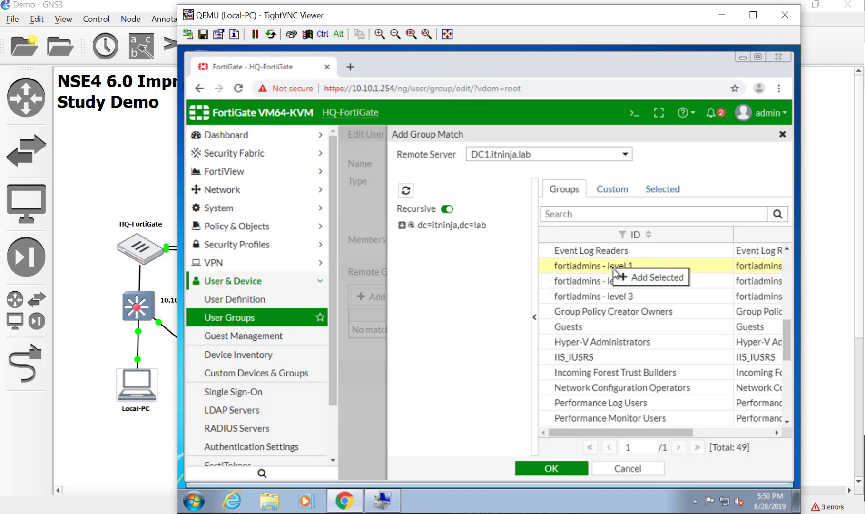
click(618, 280)
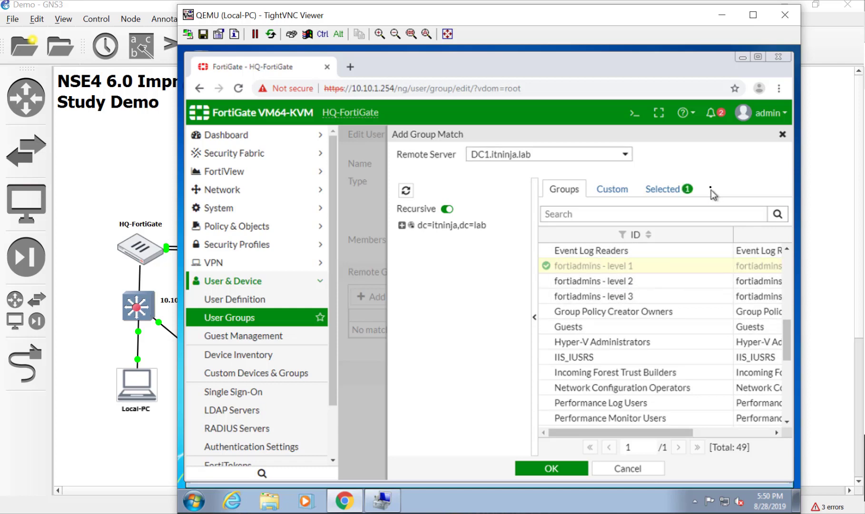
click(560, 471)
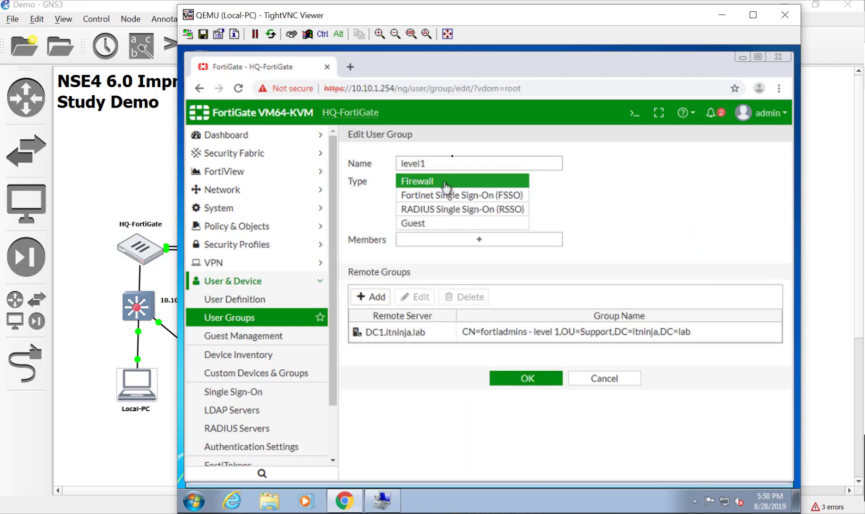
click(550, 378)
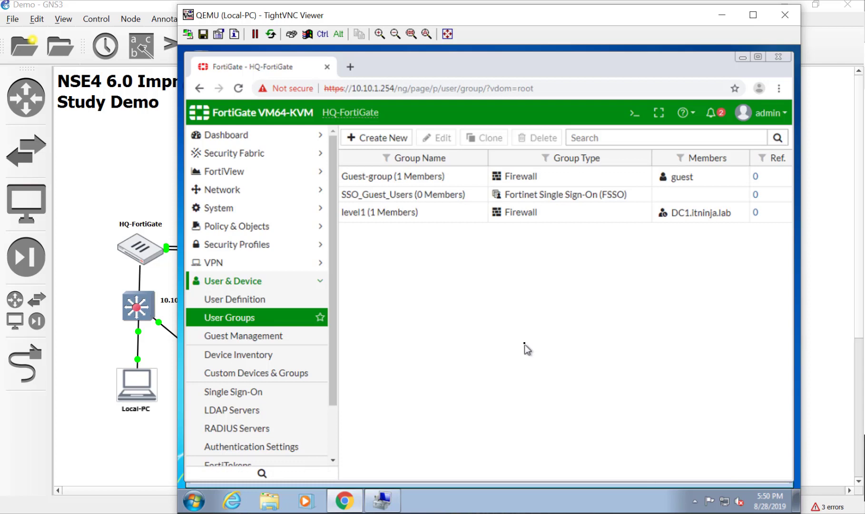
- Create a user group 'levle2' matched to fortiadmins - level 2 on DC1.itninja.lab
click(397, 138)
click(421, 164)
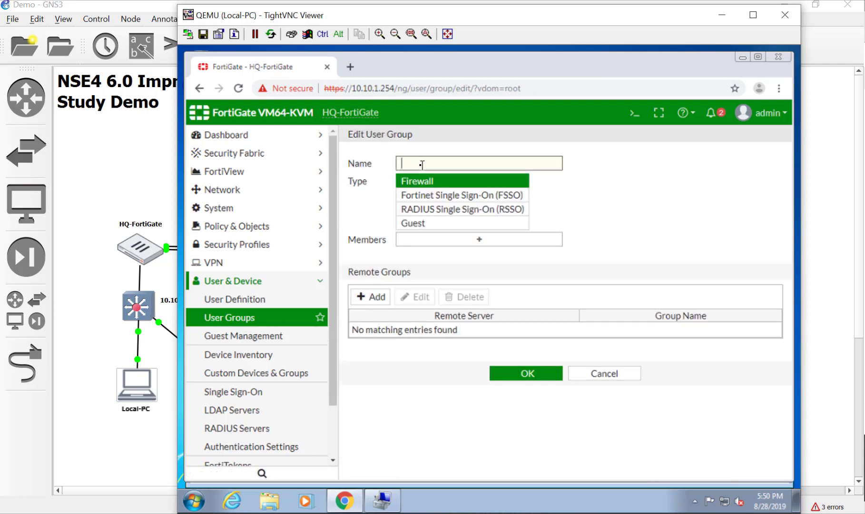
text(levle2)
click(374, 296)
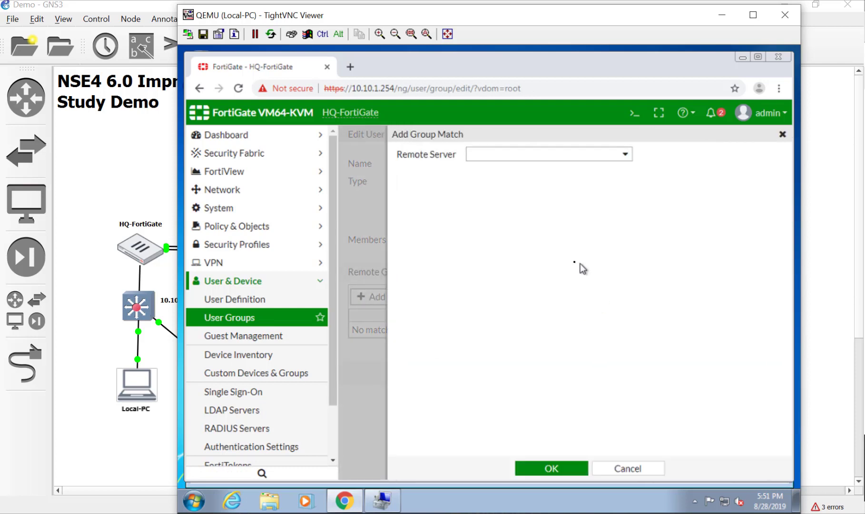
click(473, 157)
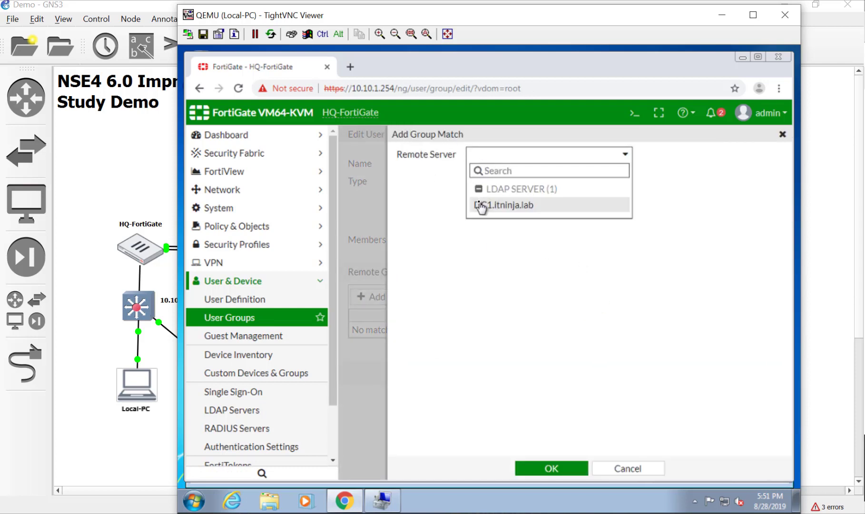
click(480, 204)
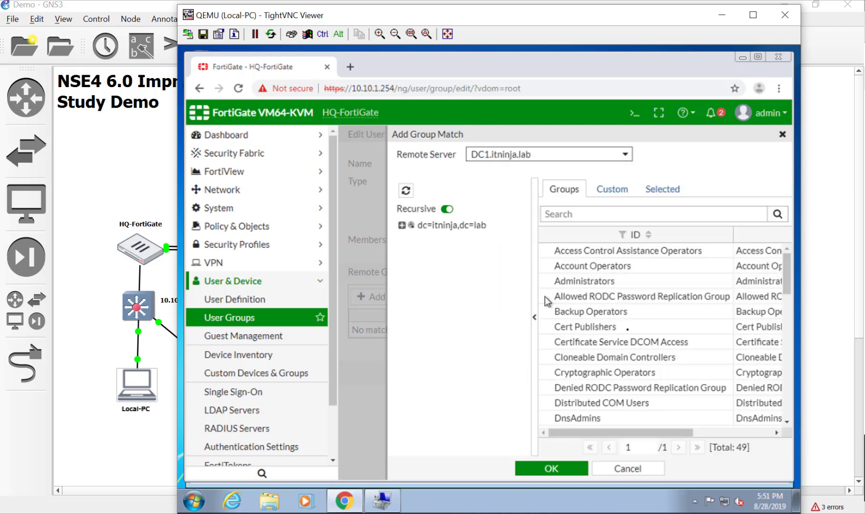
scroll(630, 335, down, 8)
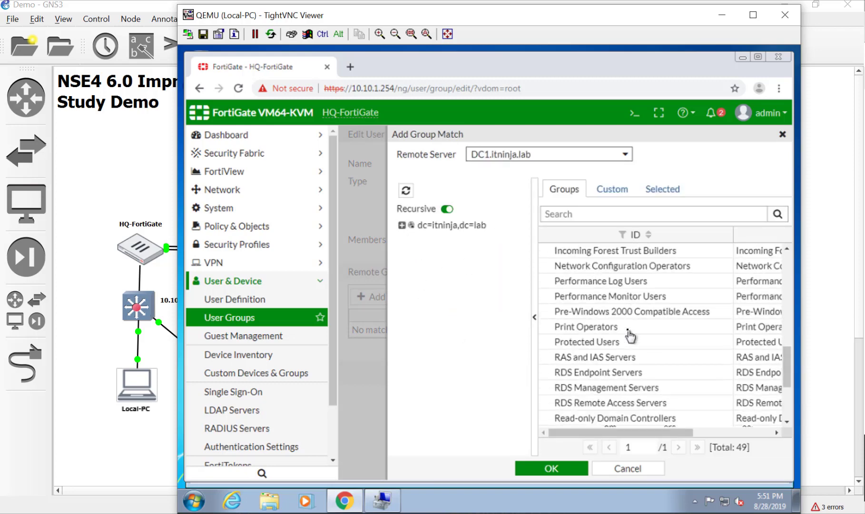
scroll(630, 336, up, 1)
scroll(630, 335, up, 2)
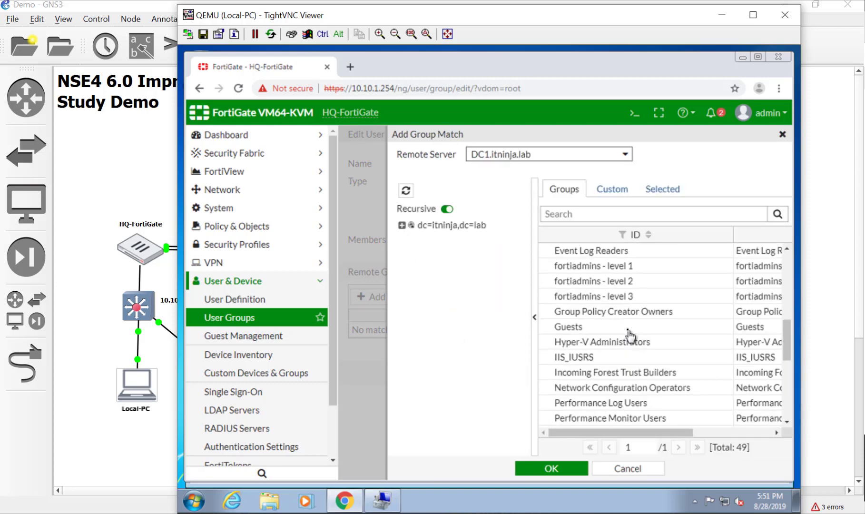
click(635, 282)
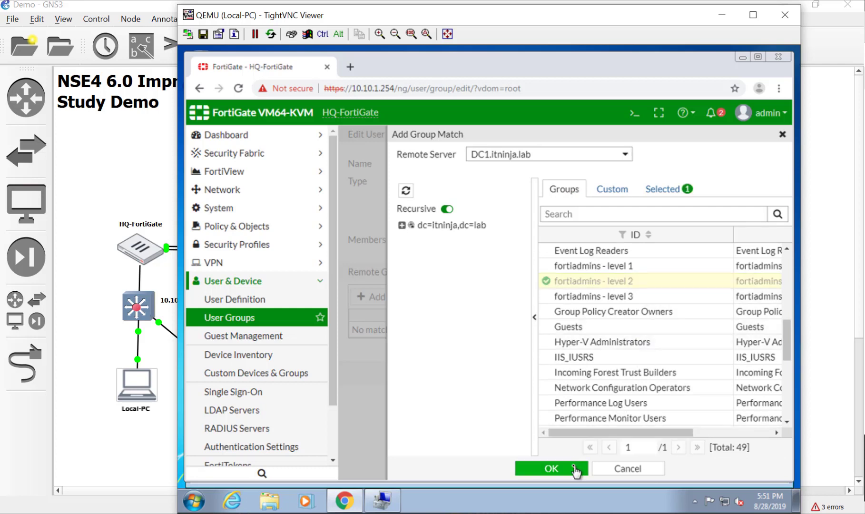
click(573, 467)
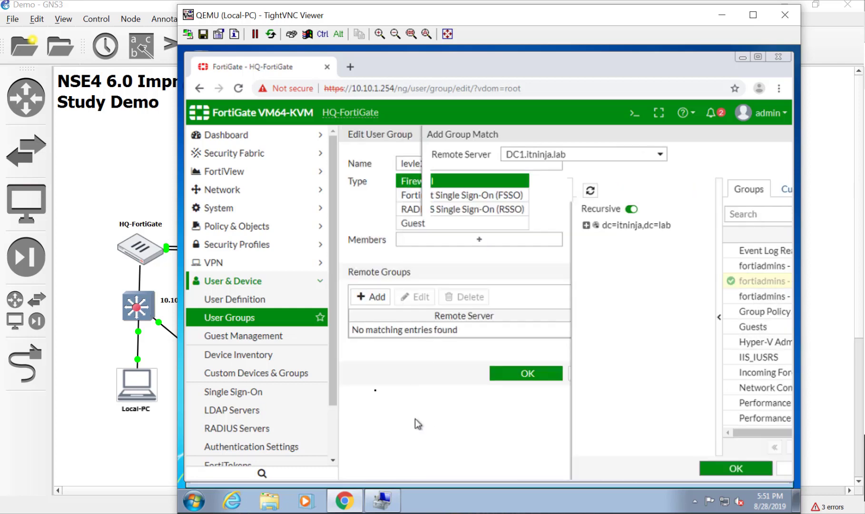
- Correct the group name to level2 and save the group
click(419, 163)
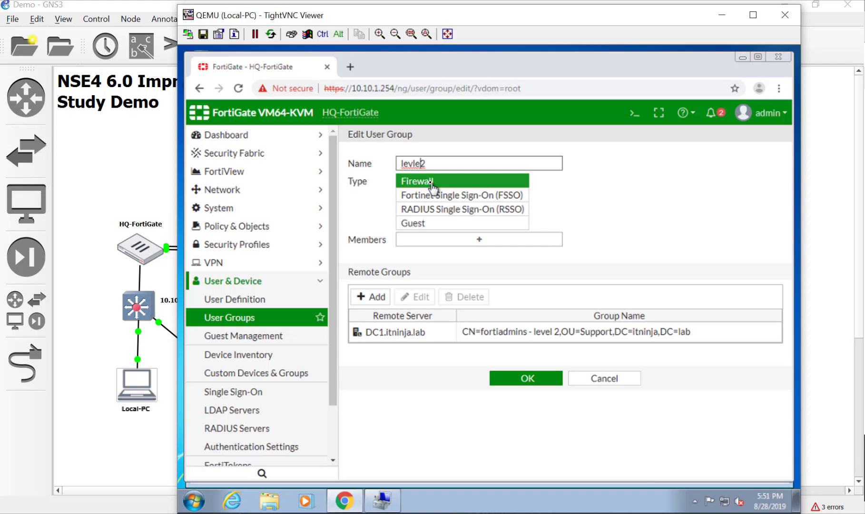
key(BackSpace)
key(BackSpace)
text(el)
click(551, 381)
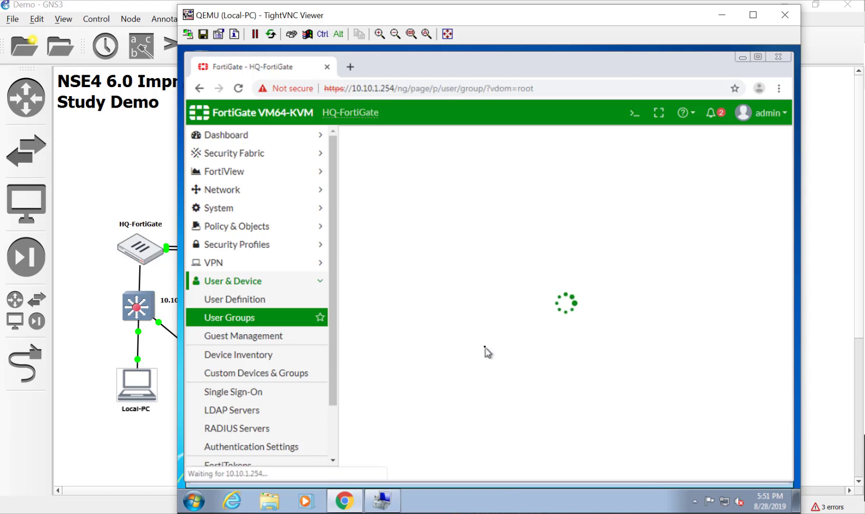
- Create user group level3 with remote match fortiadmins - level 3 on DC1.itninja.lab, and save
click(396, 142)
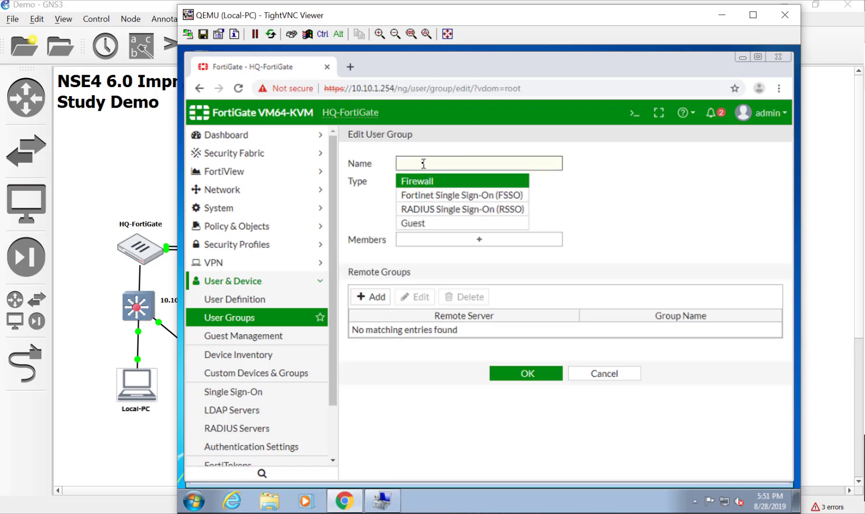
text(level3)
click(373, 296)
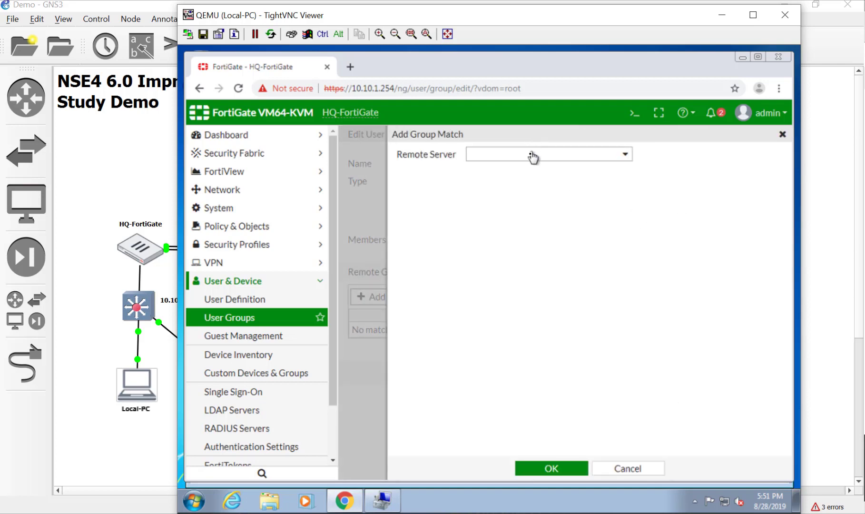
click(533, 155)
click(536, 205)
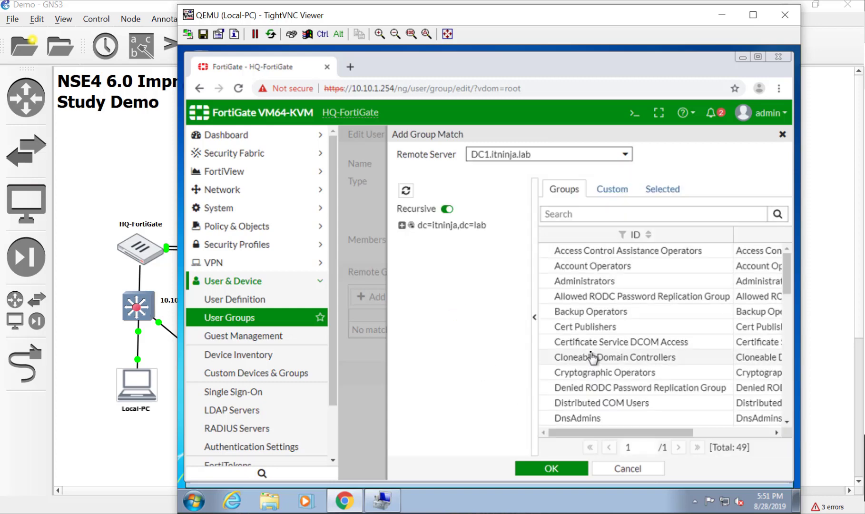
scroll(591, 354, down, 4)
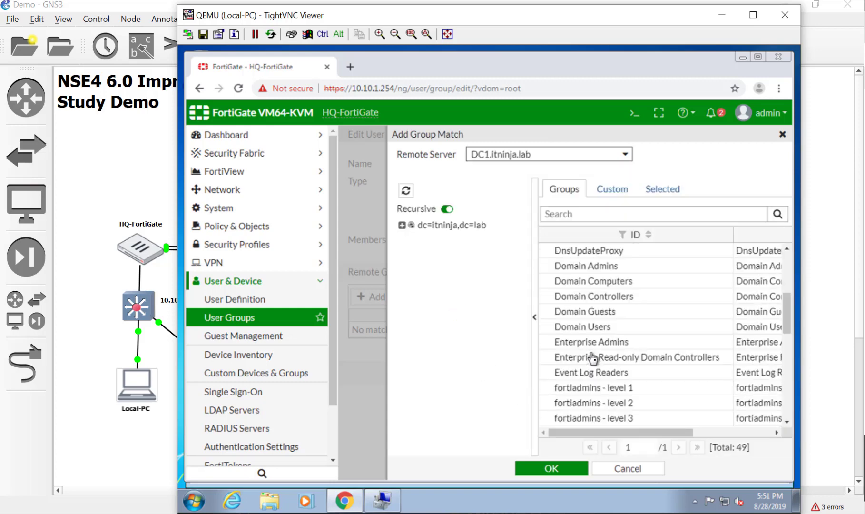
right_click(613, 422)
click(623, 431)
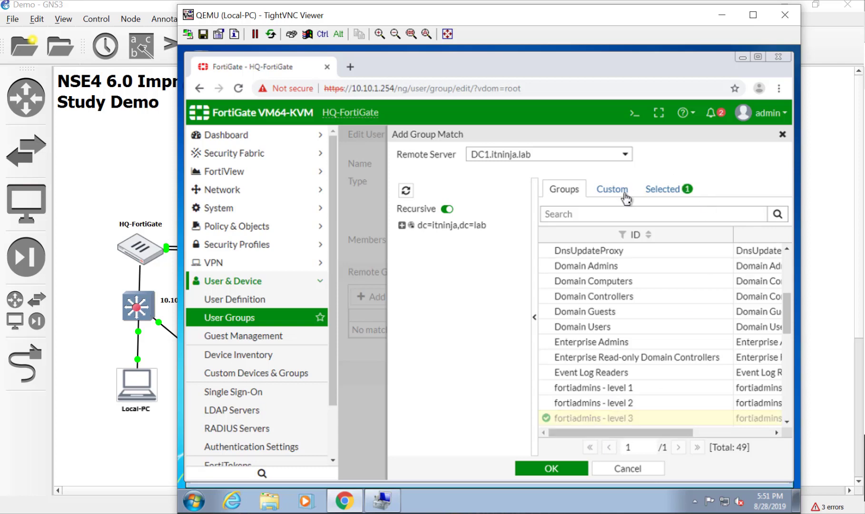
click(563, 469)
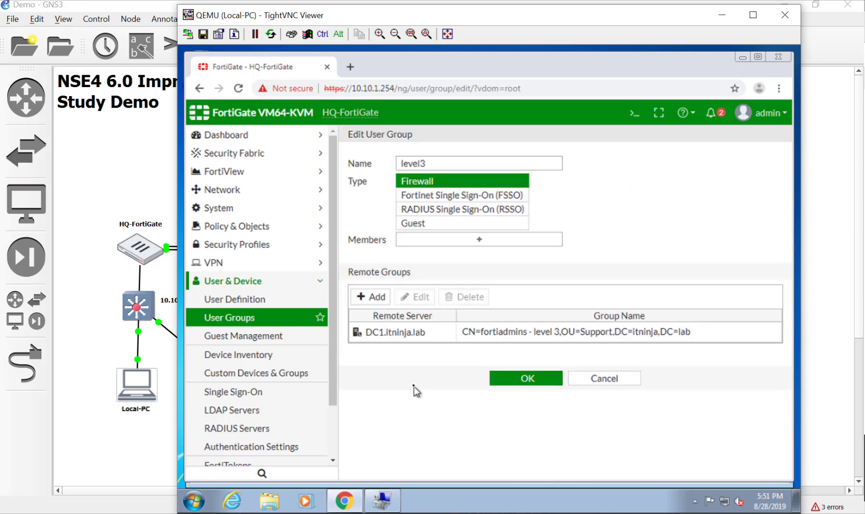
click(500, 383)
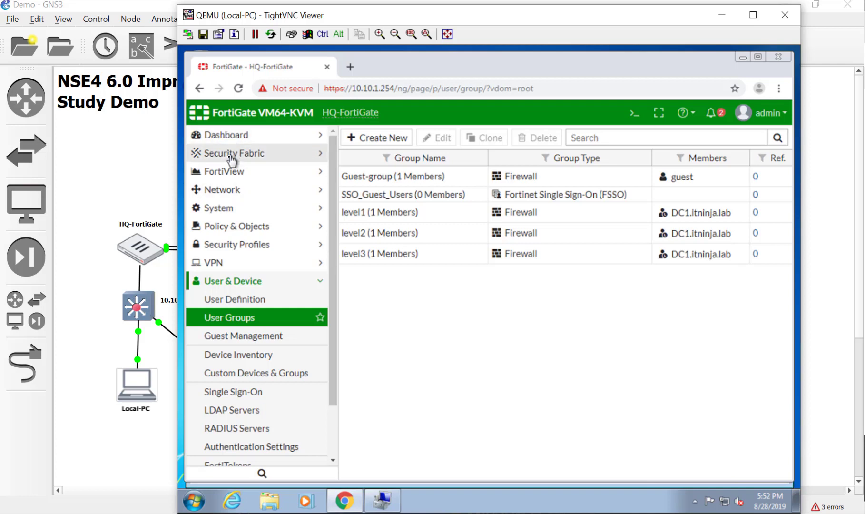
- Start a new admin profile named standard under System > Admin Profiles
click(265, 207)
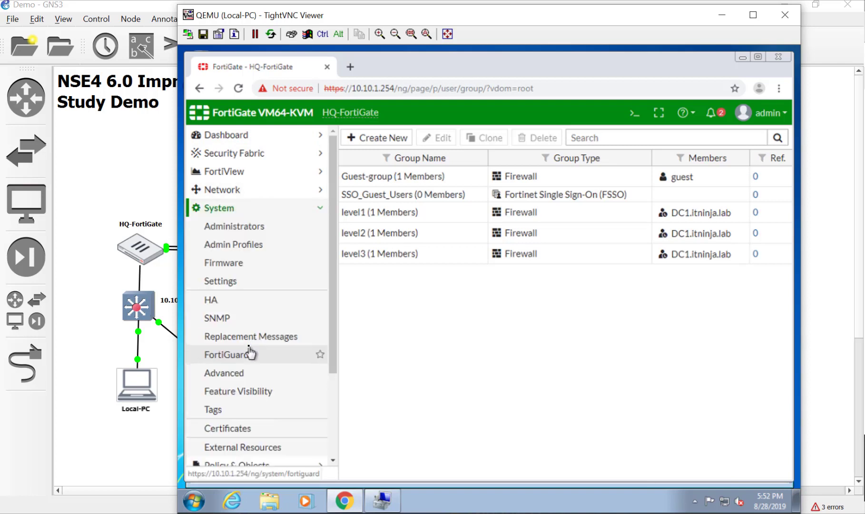
click(255, 244)
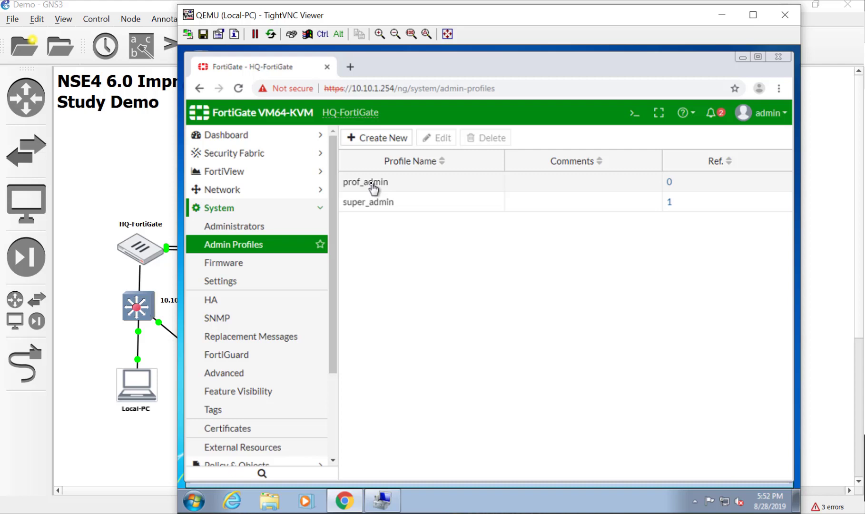
click(370, 138)
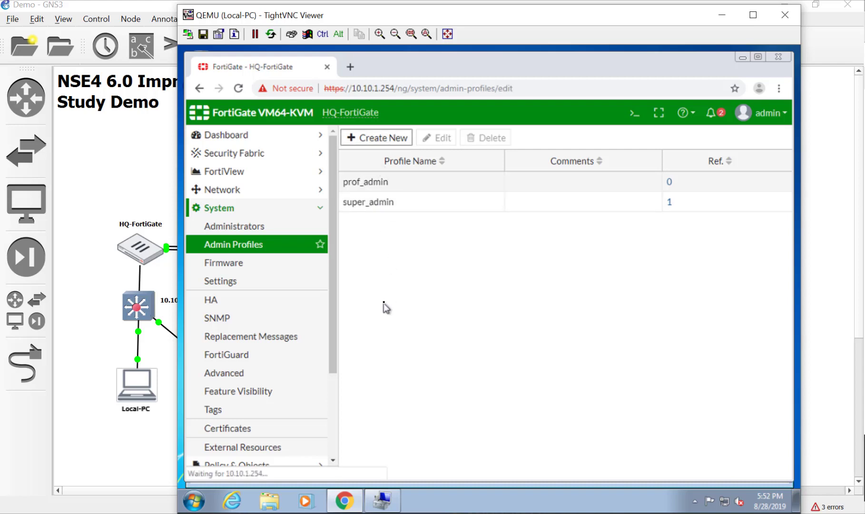
click(422, 164)
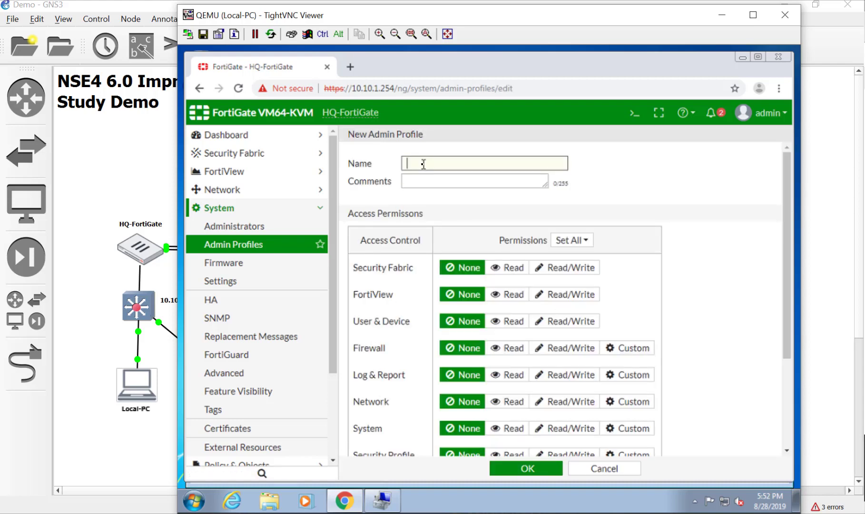
text(standard)
- Set all permissions to Read/Write with System set to None, and save the profile
click(585, 245)
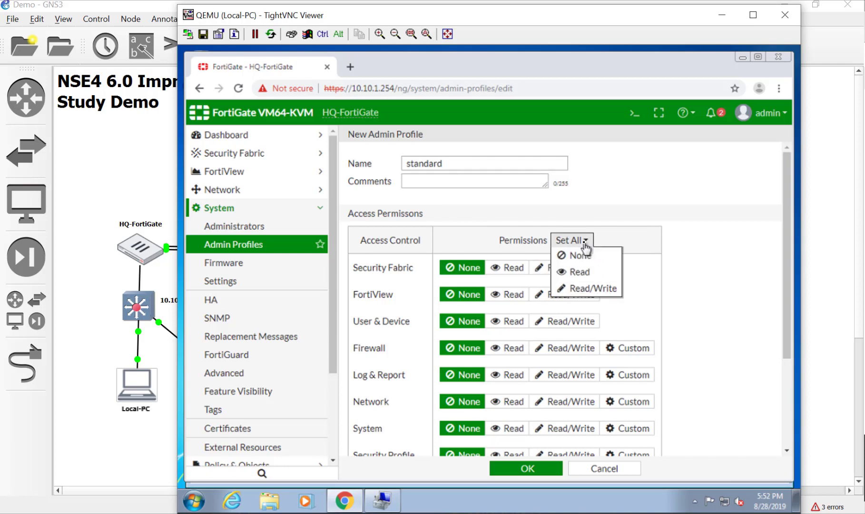
click(590, 288)
scroll(718, 321, down, 3)
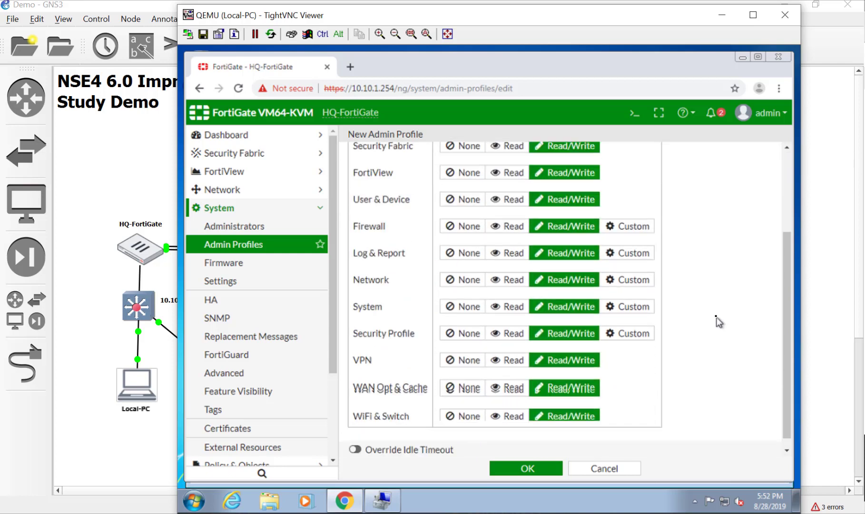
click(478, 310)
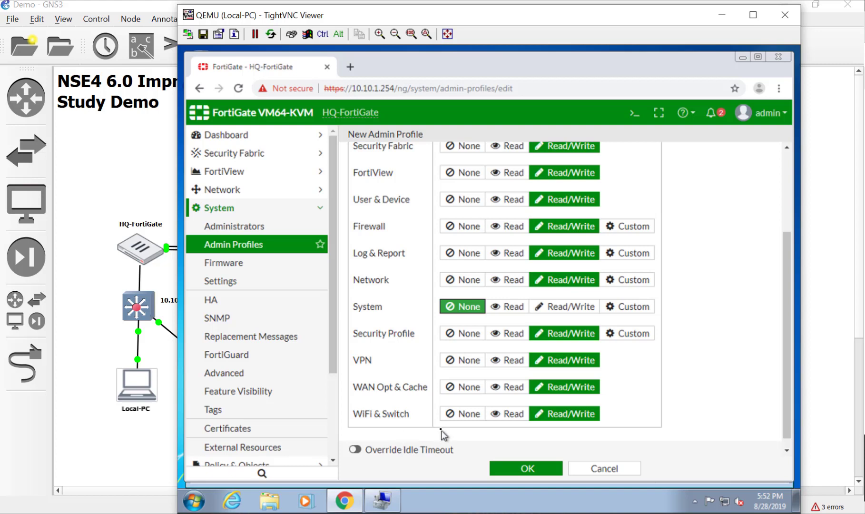
scroll(440, 433, up, 1)
scroll(463, 447, down, 1)
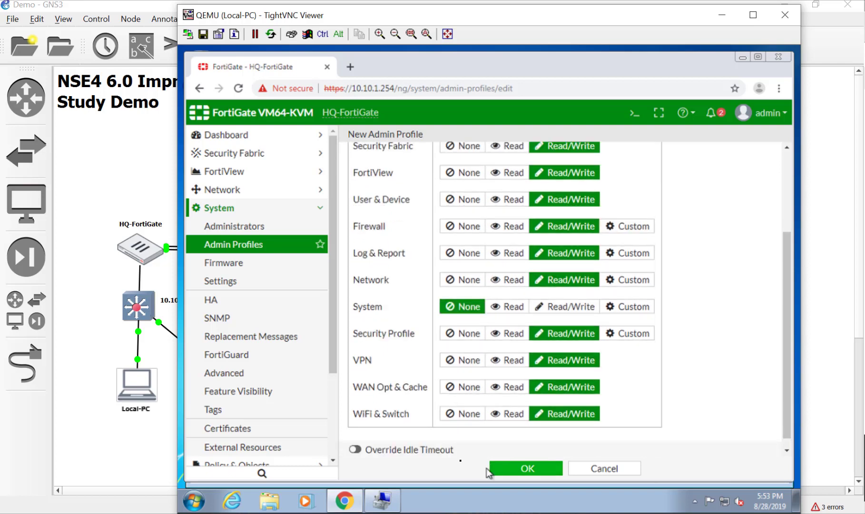
click(493, 470)
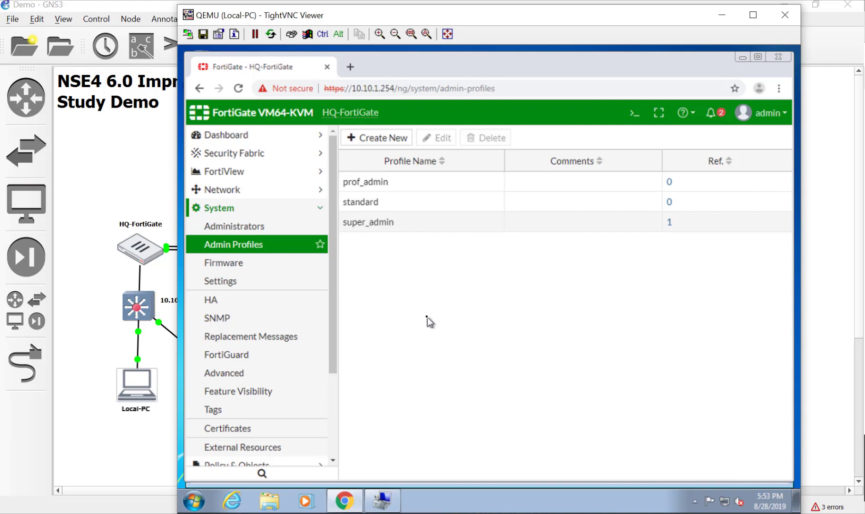
- Delete the standard admin profile
click(400, 139)
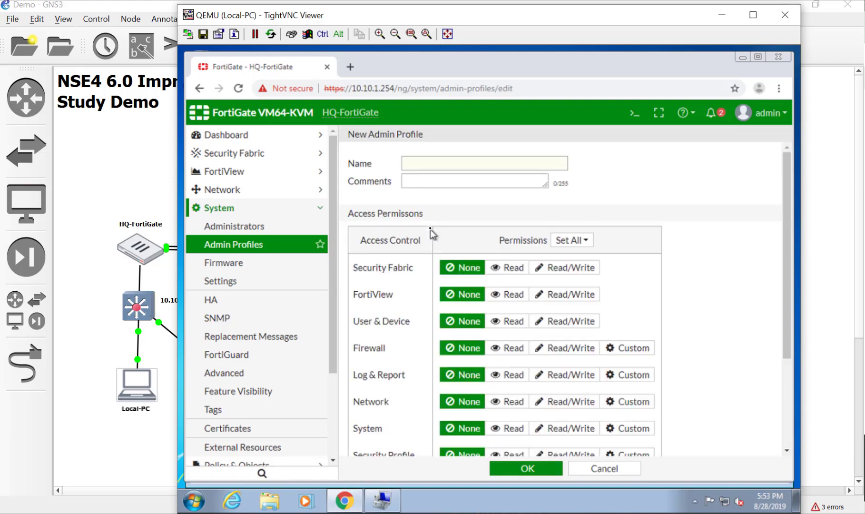
click(471, 161)
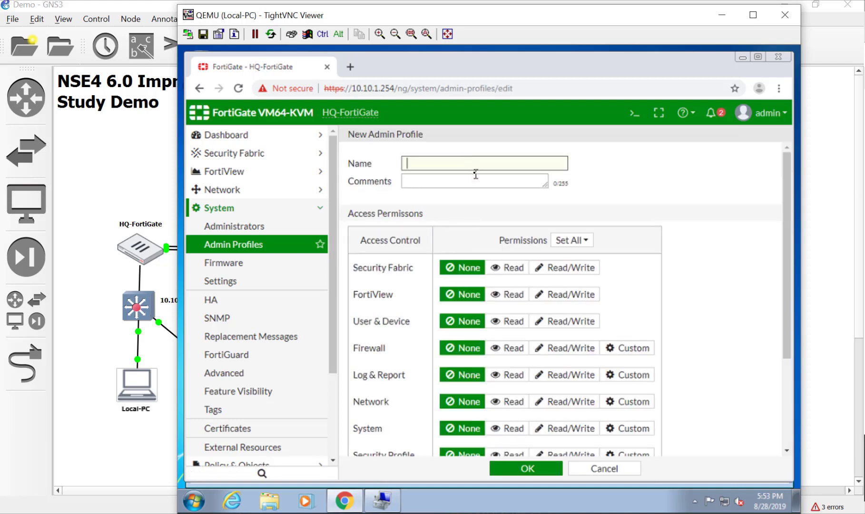
click(603, 469)
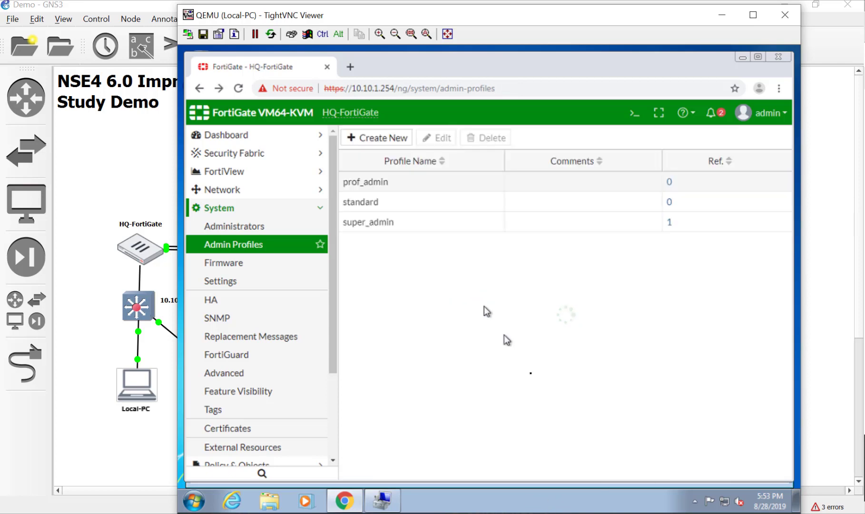
click(393, 202)
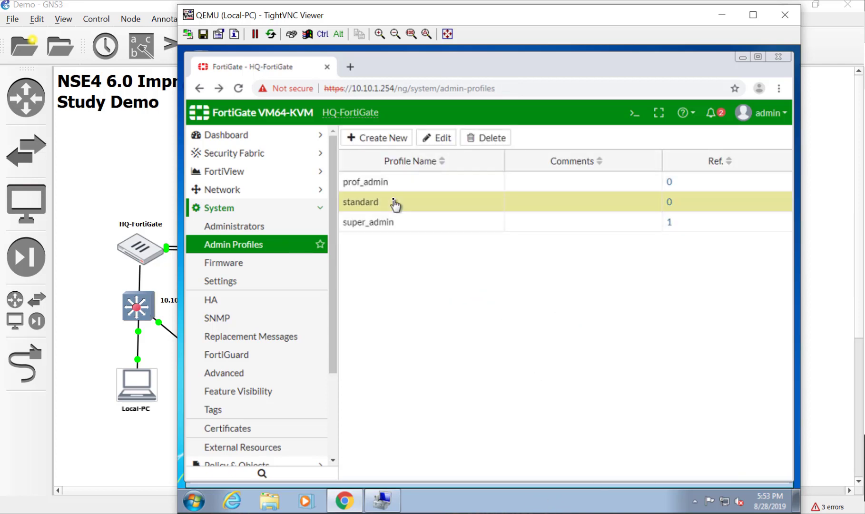
click(445, 139)
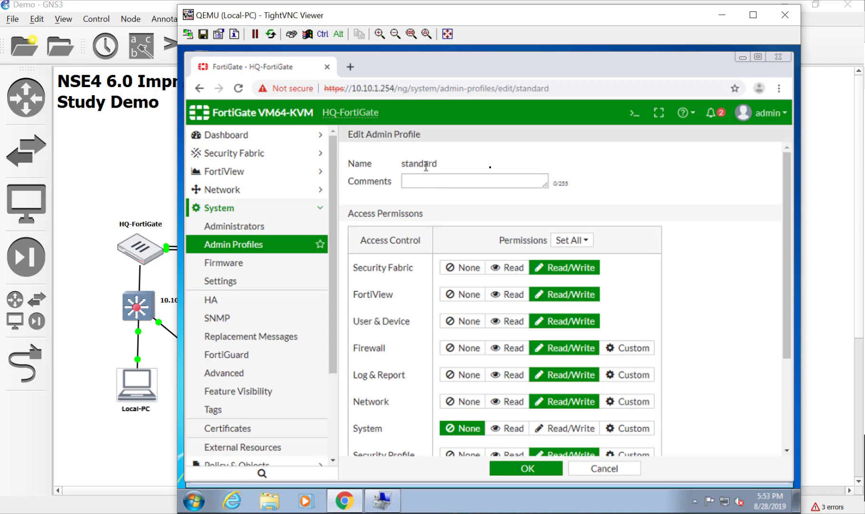
double_click(425, 165)
click(575, 471)
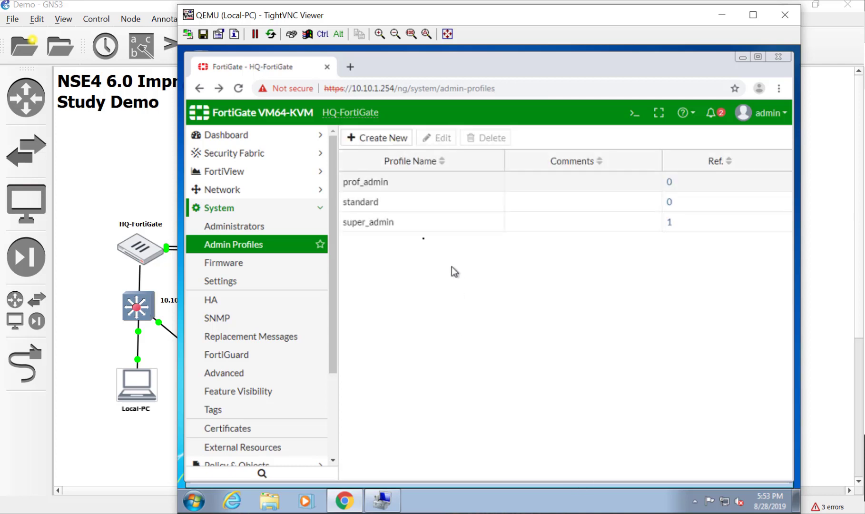
click(407, 200)
click(495, 137)
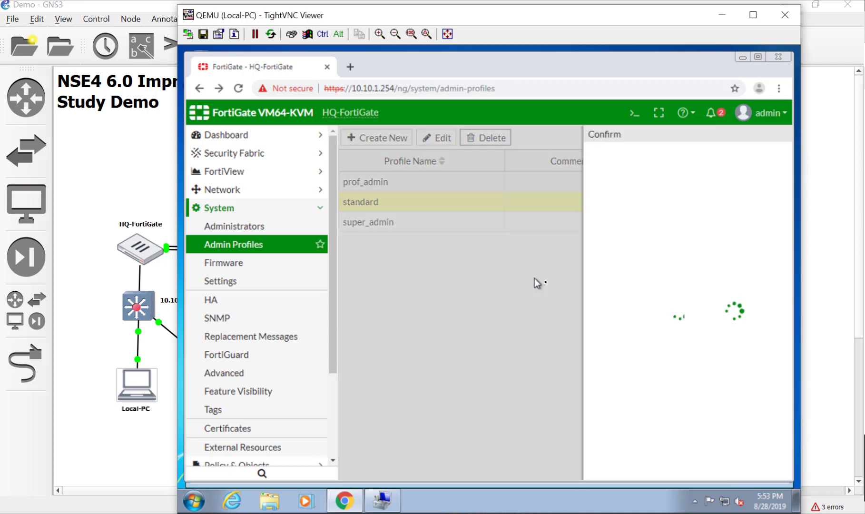
click(601, 204)
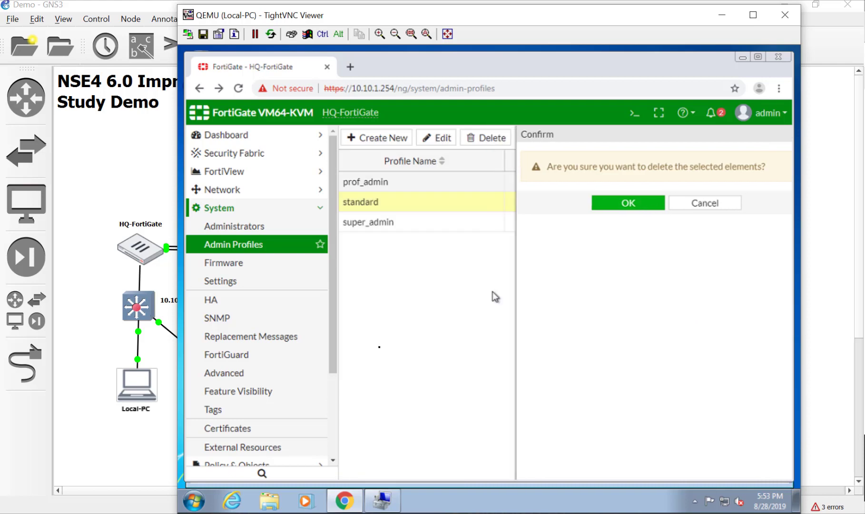
- Create admin profile level2 with Read/Write everywhere and System set to None
click(383, 137)
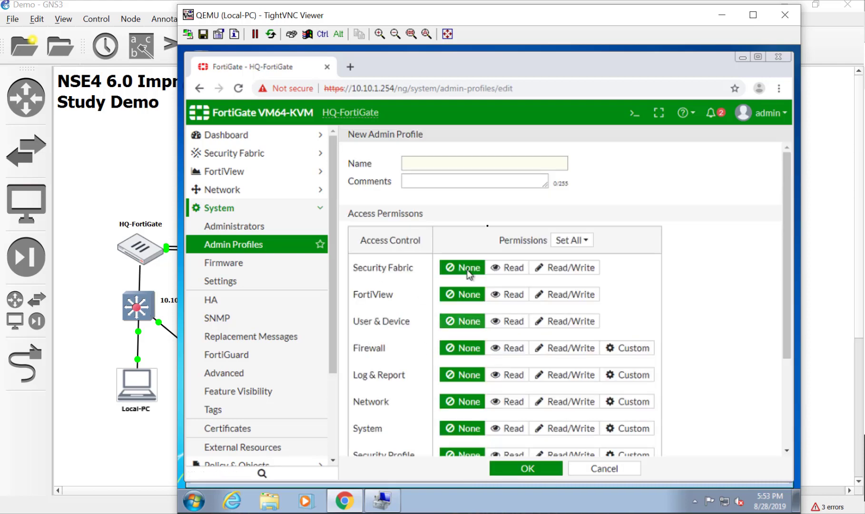
click(473, 169)
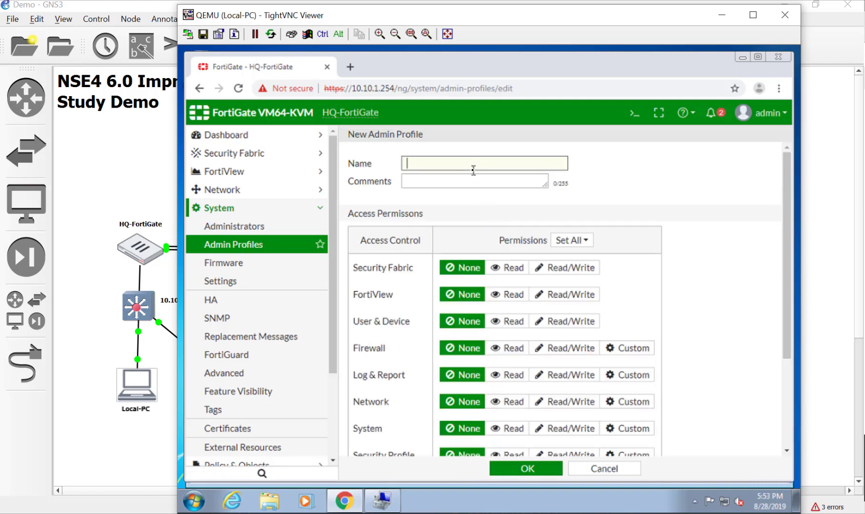
text(level2)
click(573, 248)
click(573, 287)
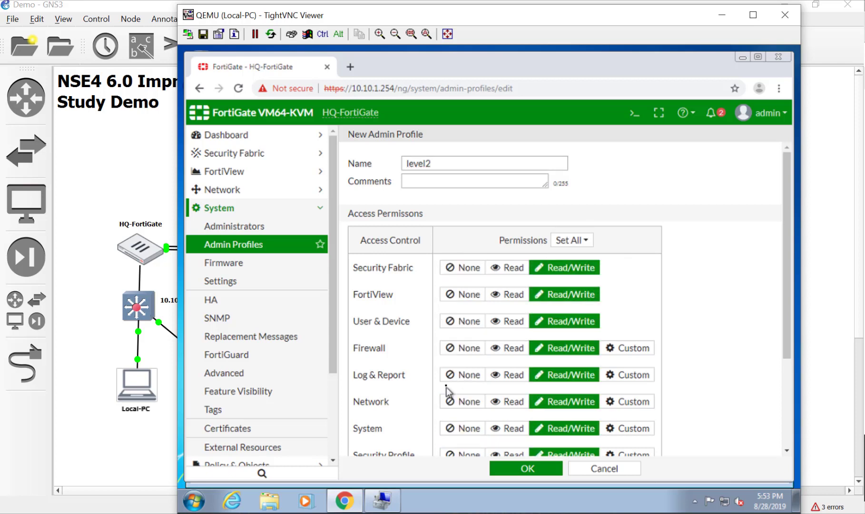
scroll(461, 392, down, 1)
click(460, 368)
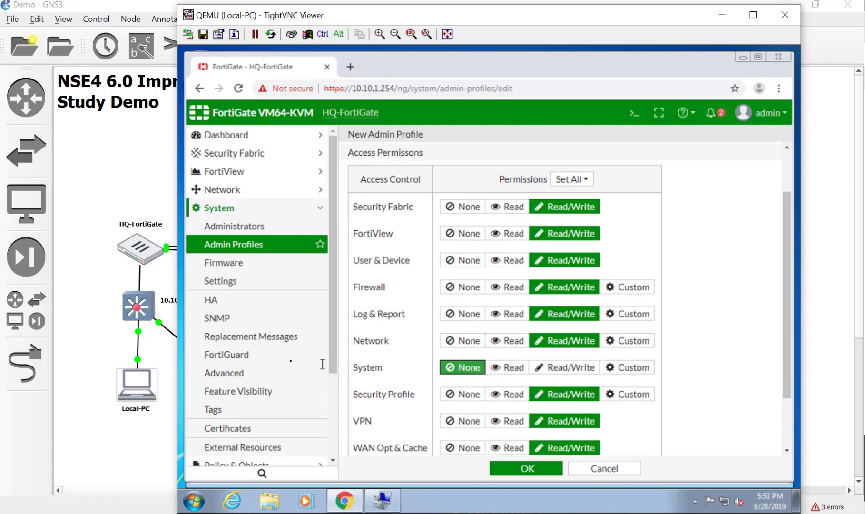
click(527, 467)
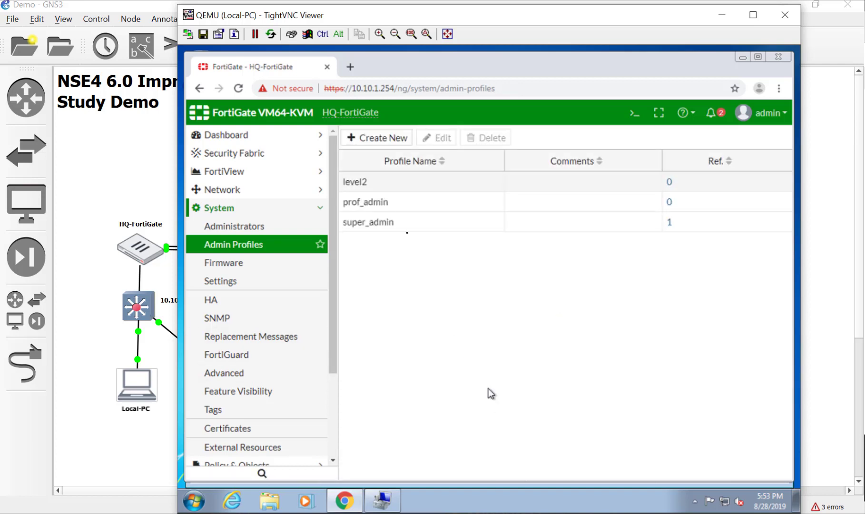
- Create admin profile level1 with Read access everywhere and System set to None, then open Administrators
click(377, 139)
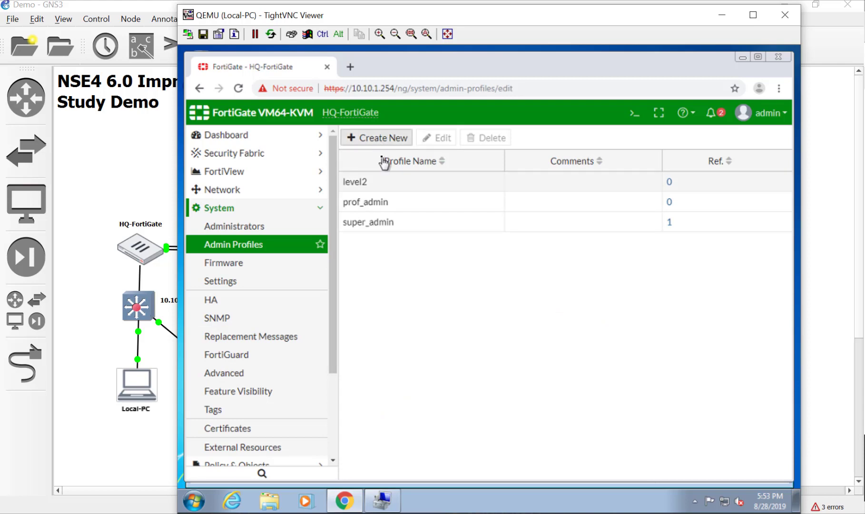
click(412, 161)
text(le)
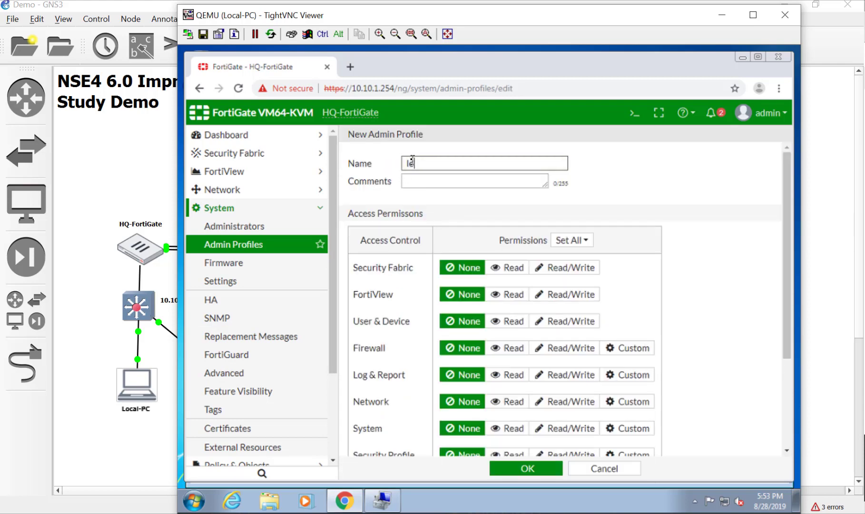
text(vel1)
click(571, 240)
click(572, 272)
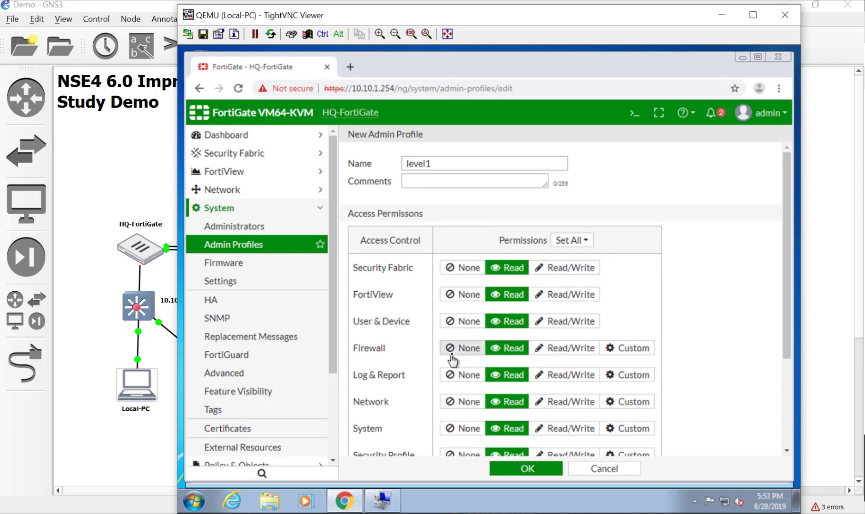
scroll(453, 357, down, 3)
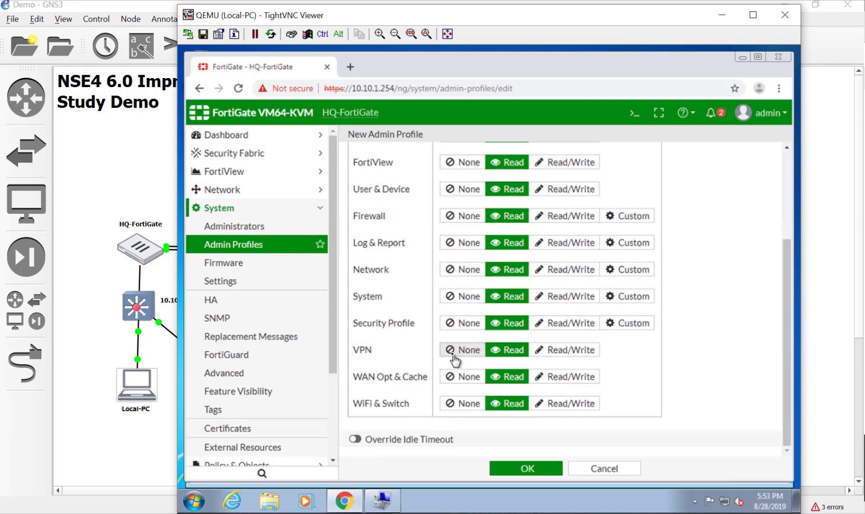
click(460, 297)
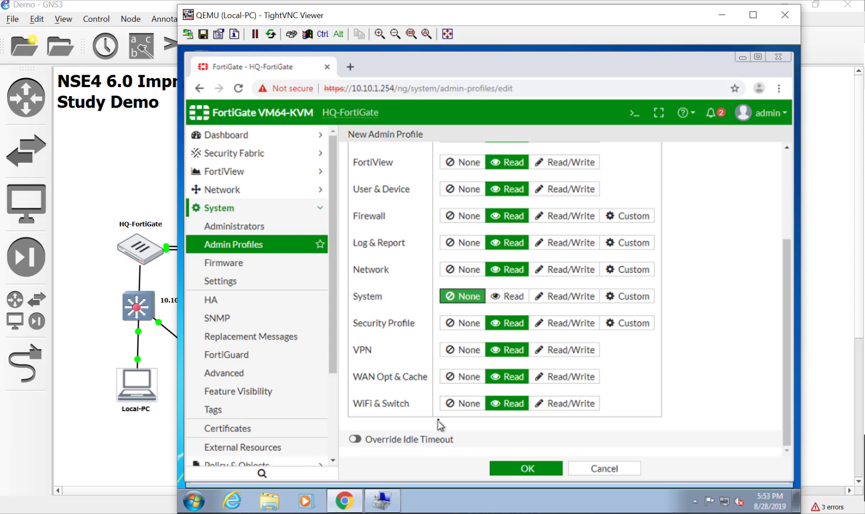
click(542, 470)
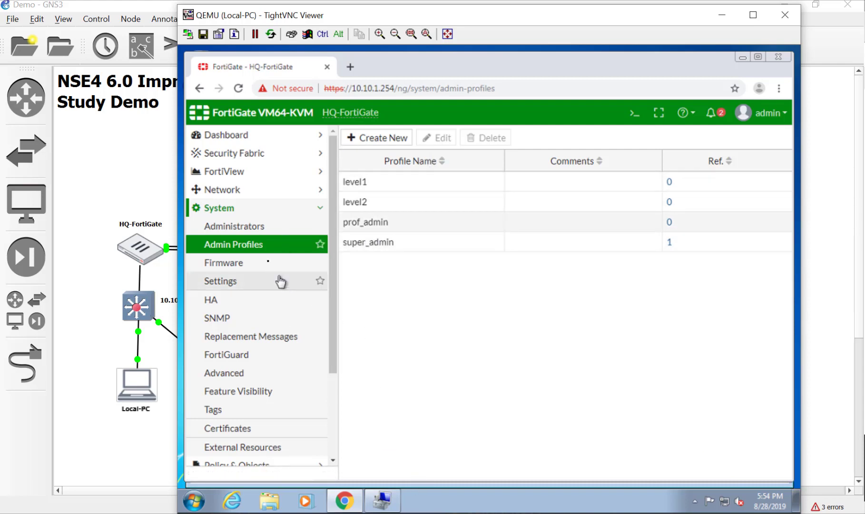
click(263, 226)
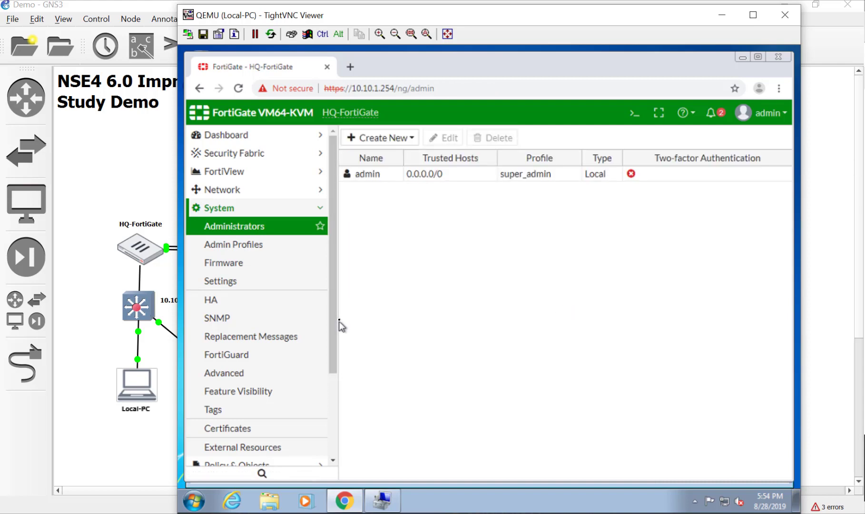
- Start a new administrator named level3 of type 'Match all users in a remote server group'
click(375, 145)
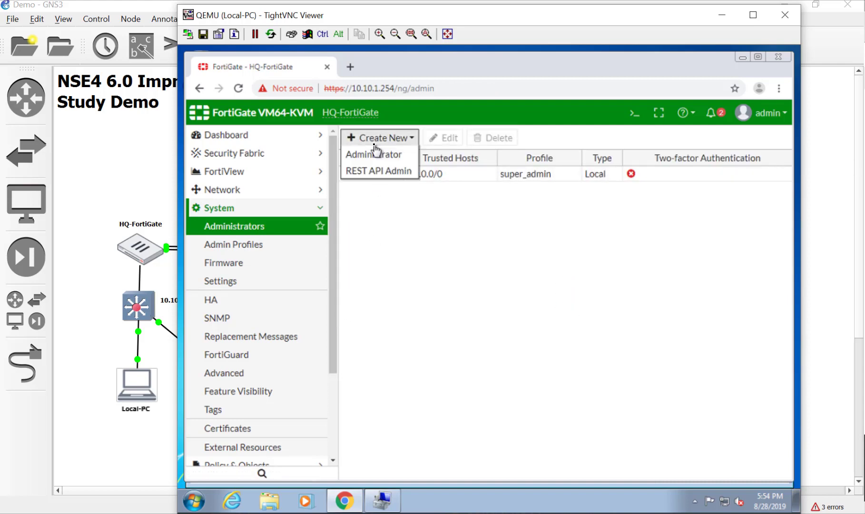
click(383, 156)
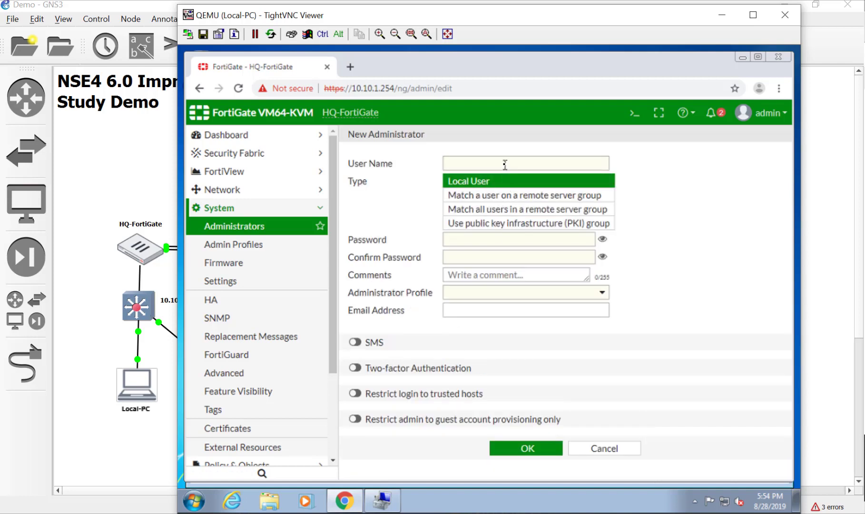
click(505, 165)
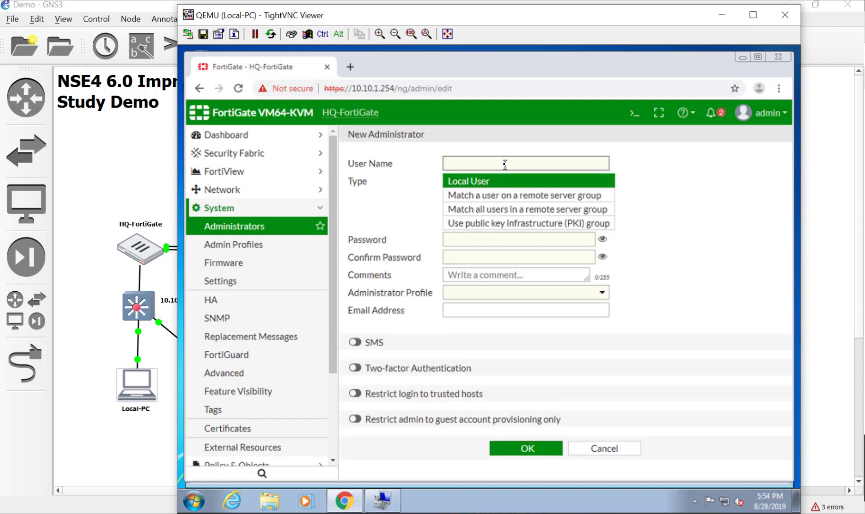
text(level3)
click(494, 237)
click(504, 209)
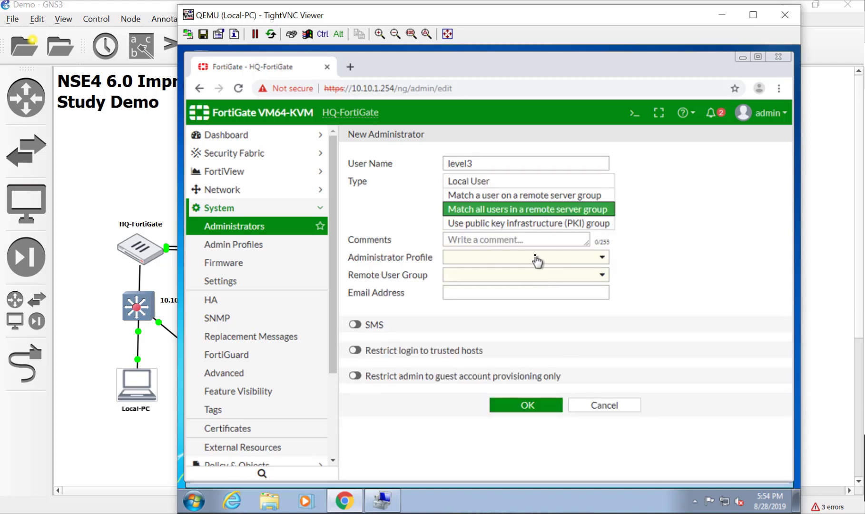
- Assign remote user group level3 and the super_admin profile, then save the administrator
click(533, 275)
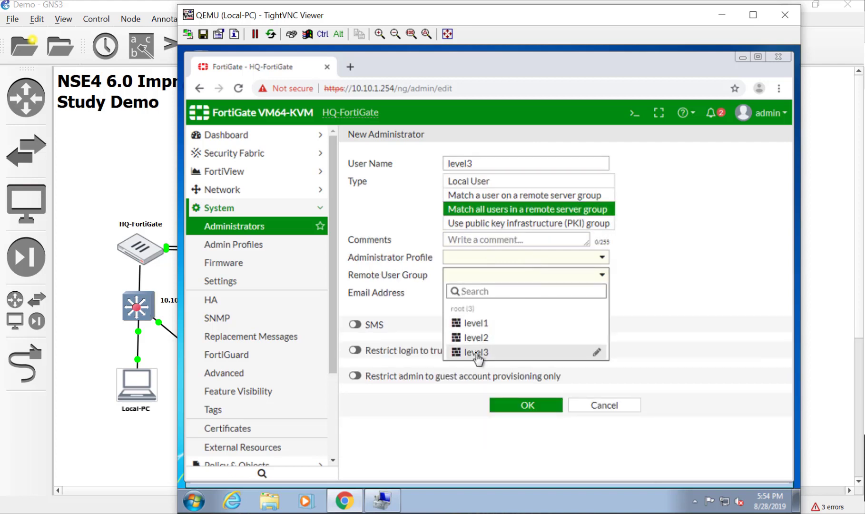
click(477, 352)
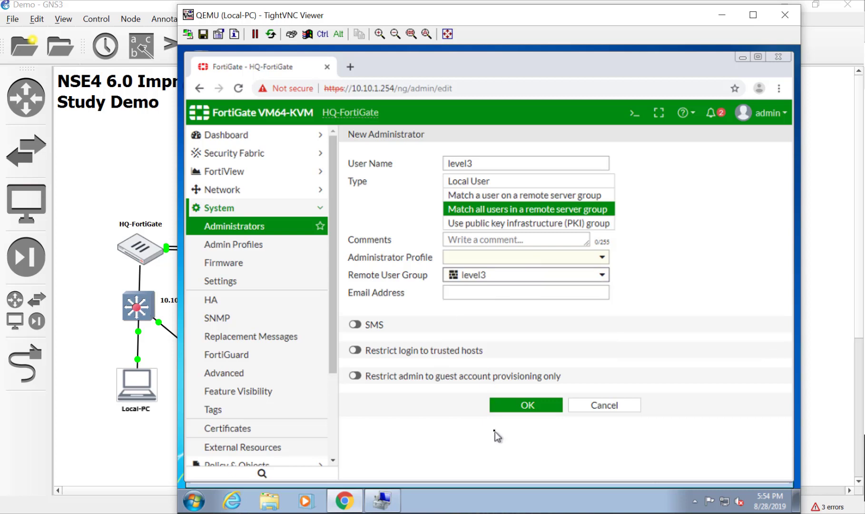
click(496, 257)
click(473, 335)
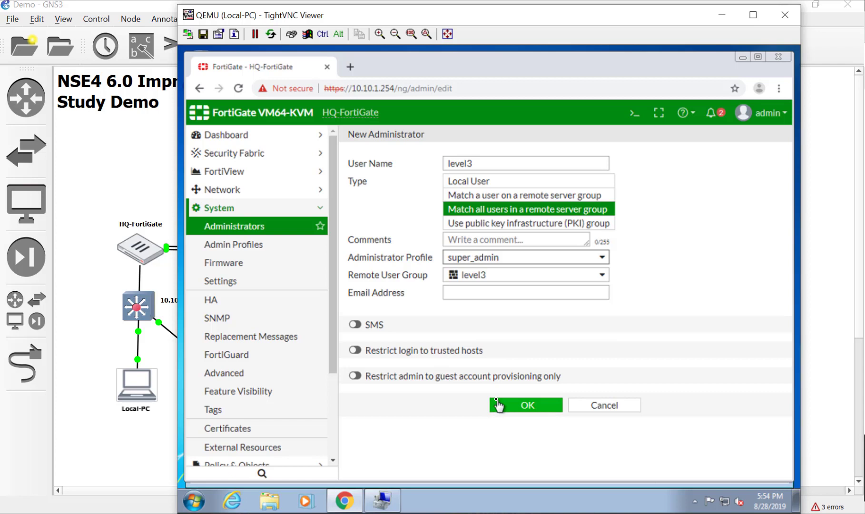
click(497, 405)
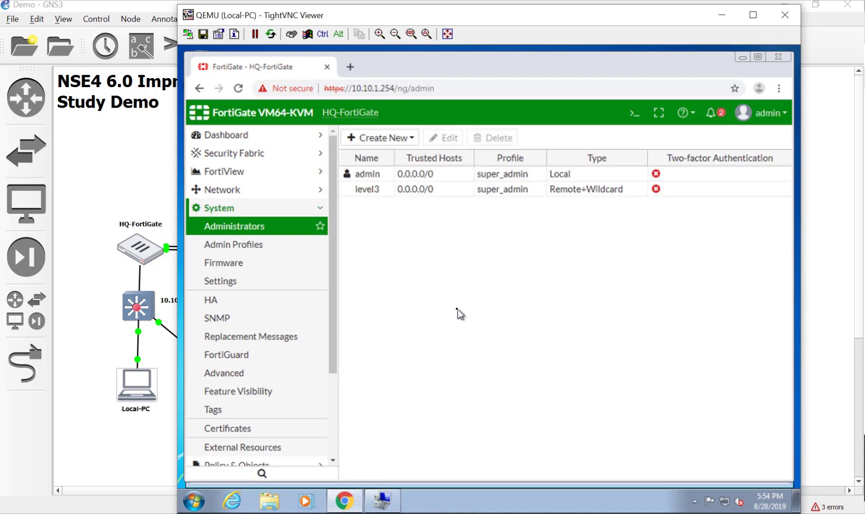
- Create a new administrator entry with the user name level2
click(391, 142)
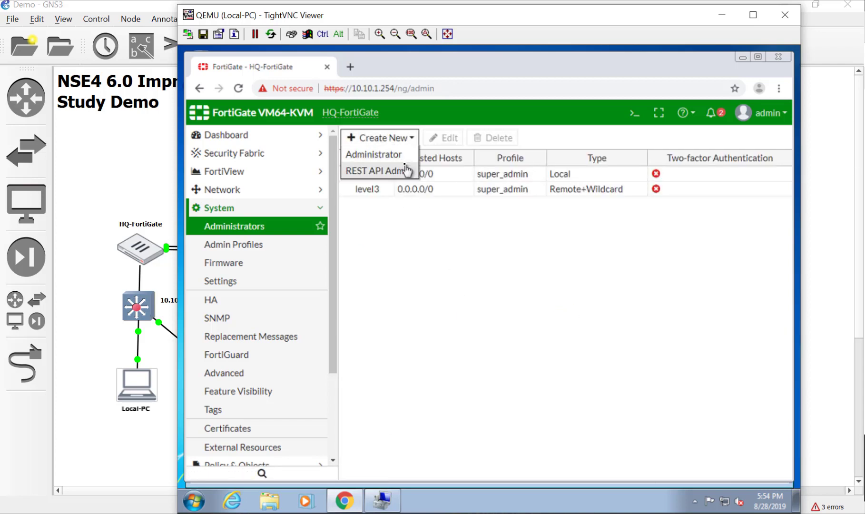
click(405, 160)
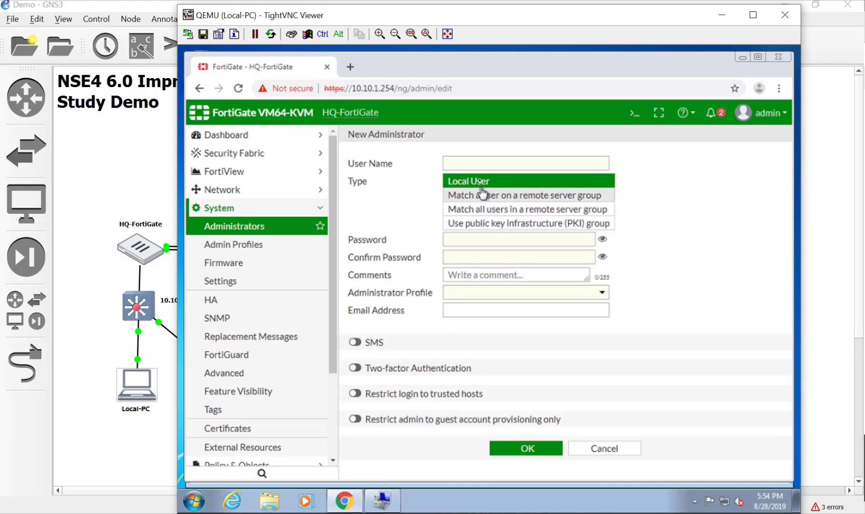
click(479, 163)
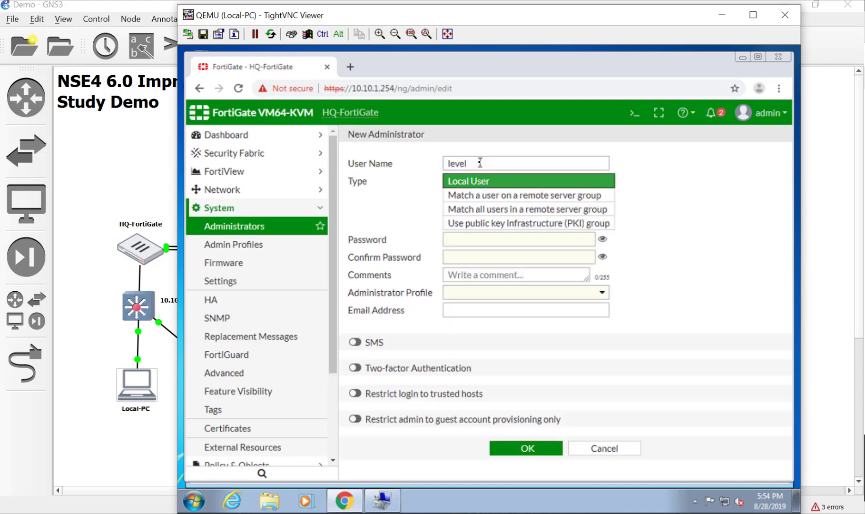
double_click(479, 162)
click(479, 163)
text(2)
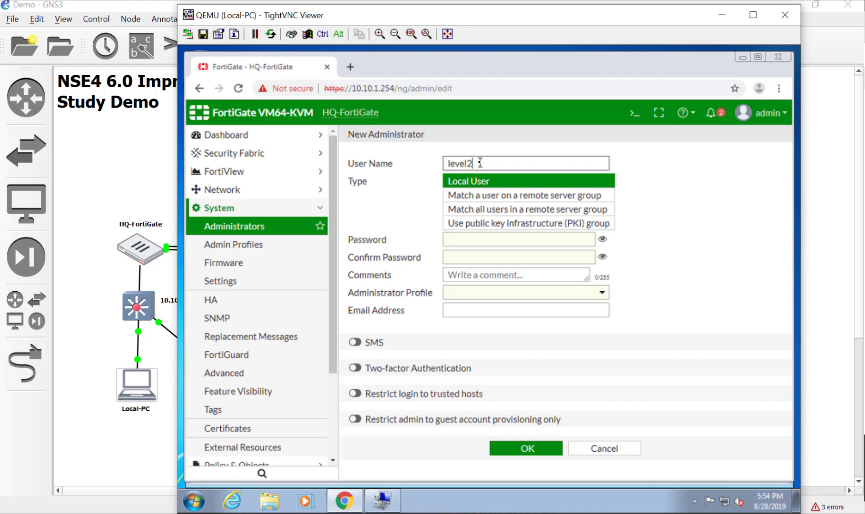
- Assign the level2 profile, match all users in remote group level2, and save
click(511, 293)
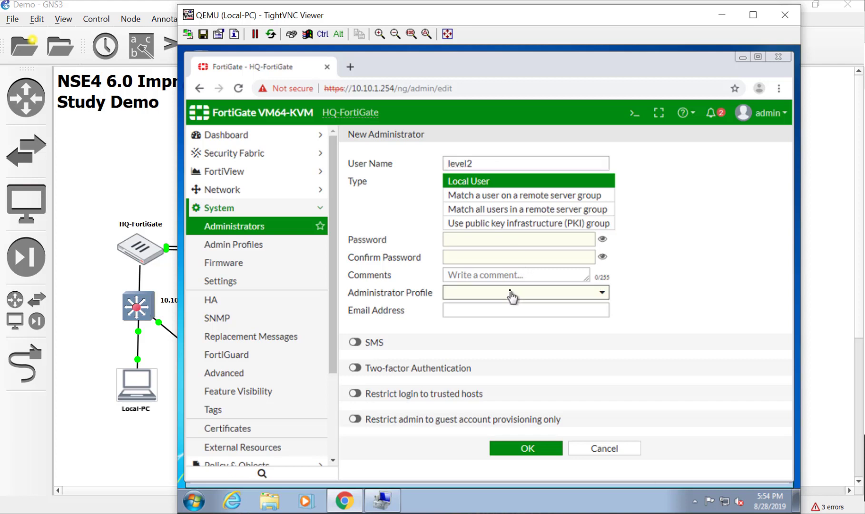
click(517, 340)
click(517, 212)
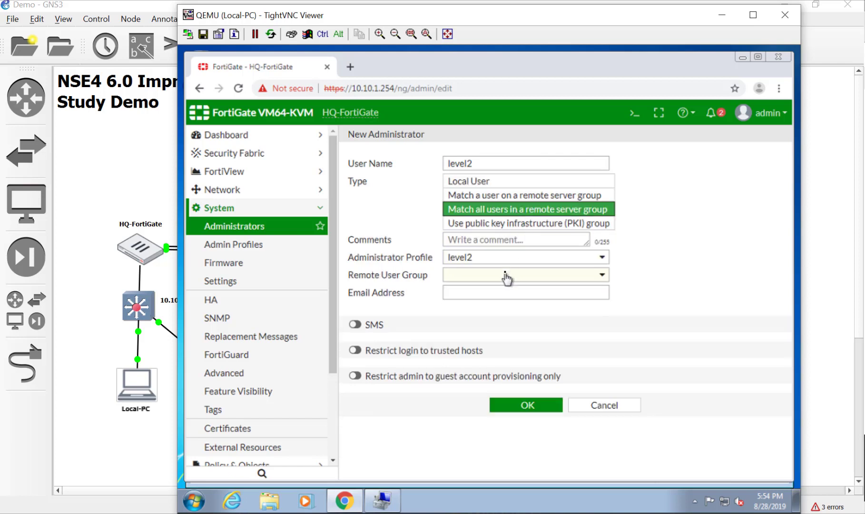
click(506, 276)
click(498, 337)
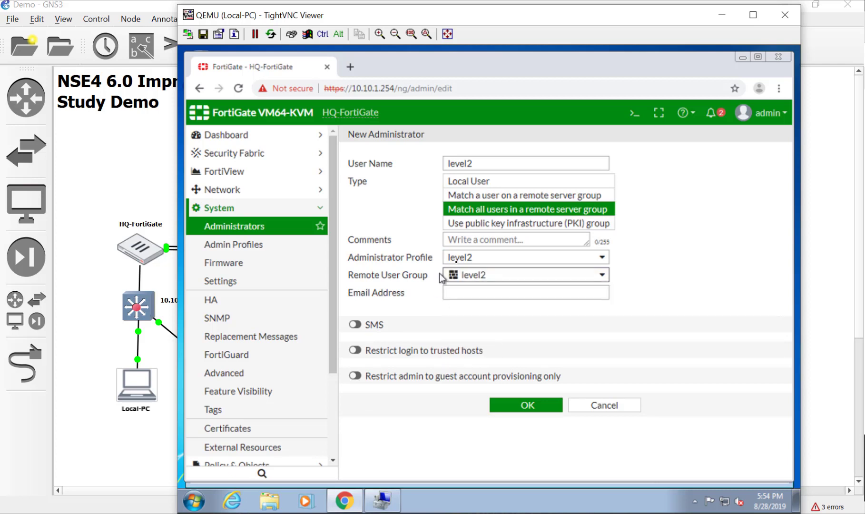
click(547, 408)
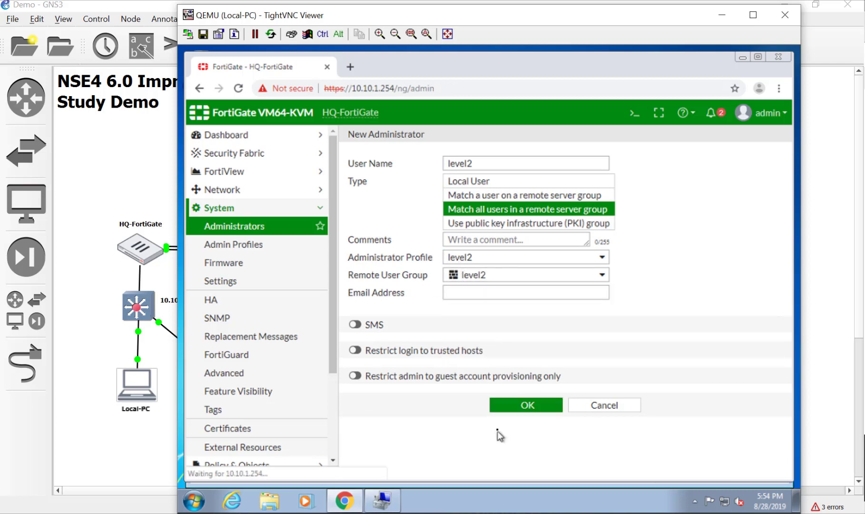
- Create administrator 'levle1' with profile level1, matching all users of remote group level1
click(381, 138)
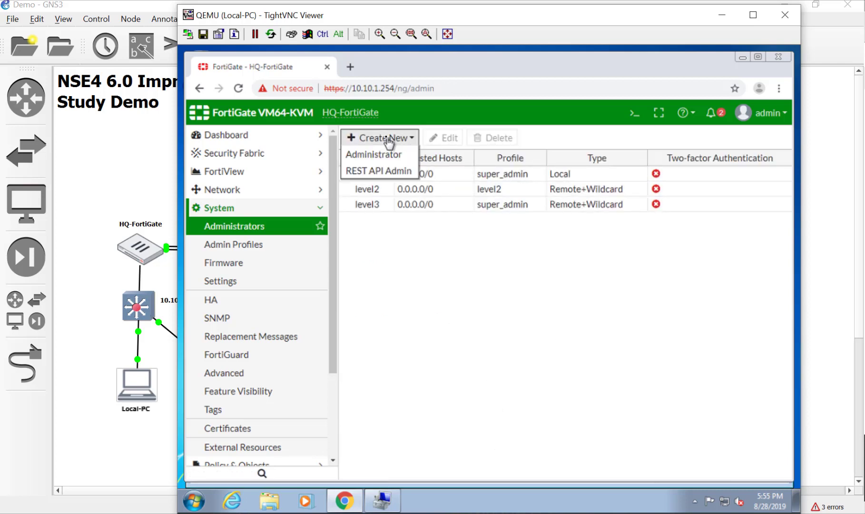
click(380, 154)
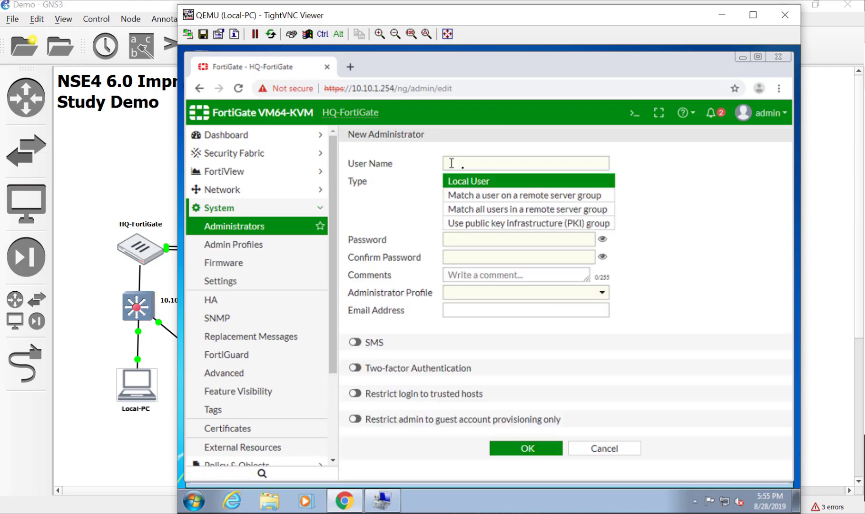
click(468, 163)
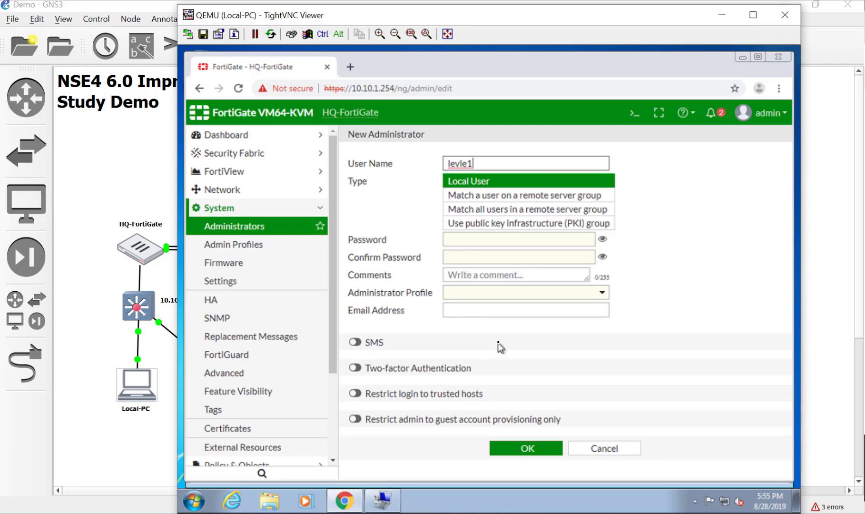
click(508, 210)
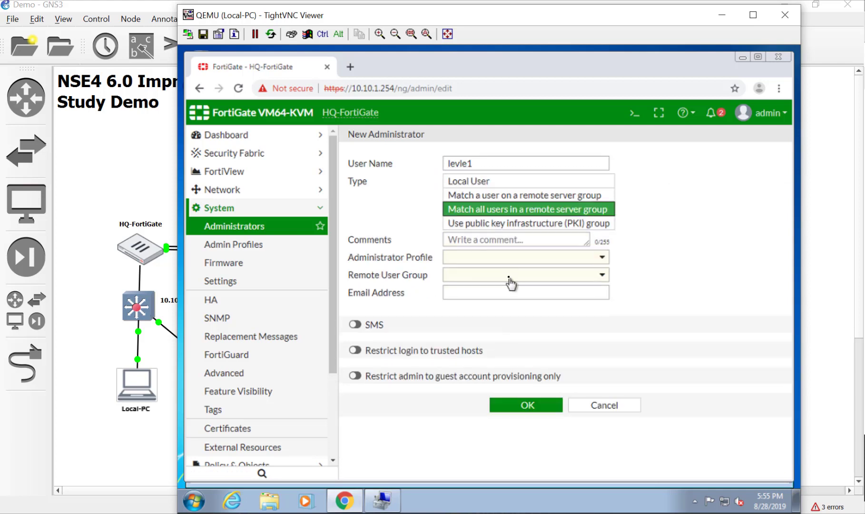
click(514, 261)
click(513, 291)
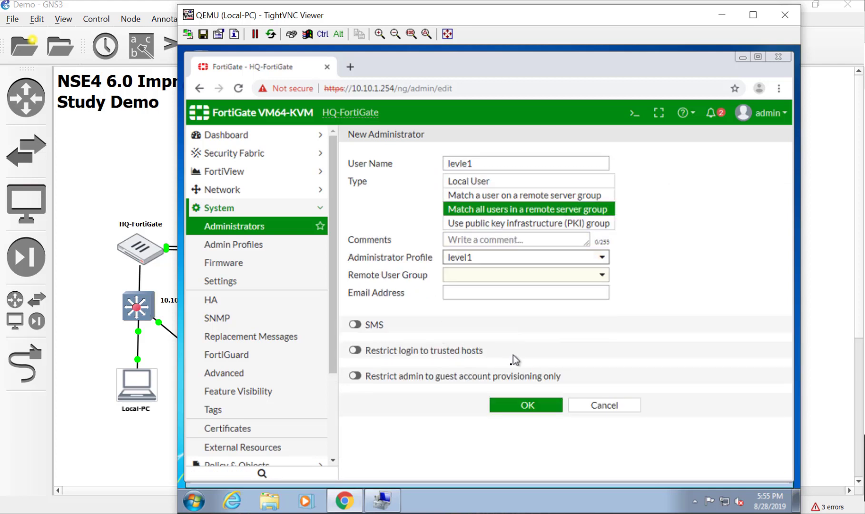
click(478, 279)
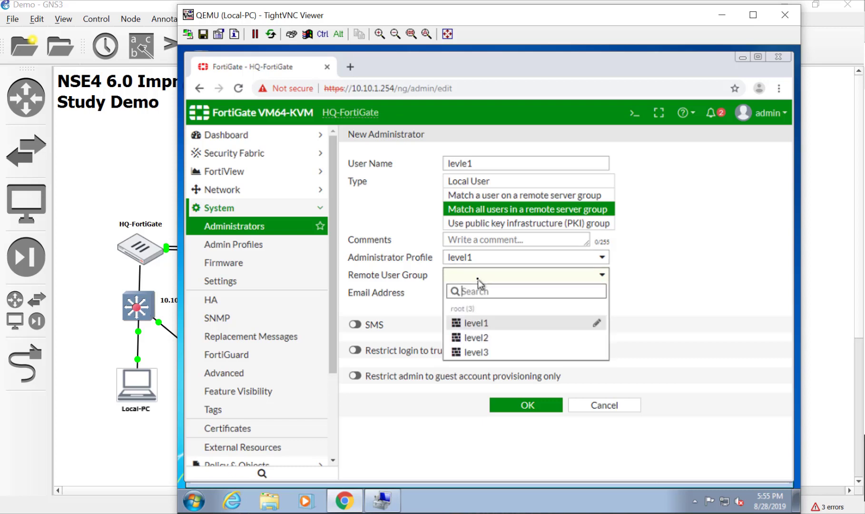
click(477, 323)
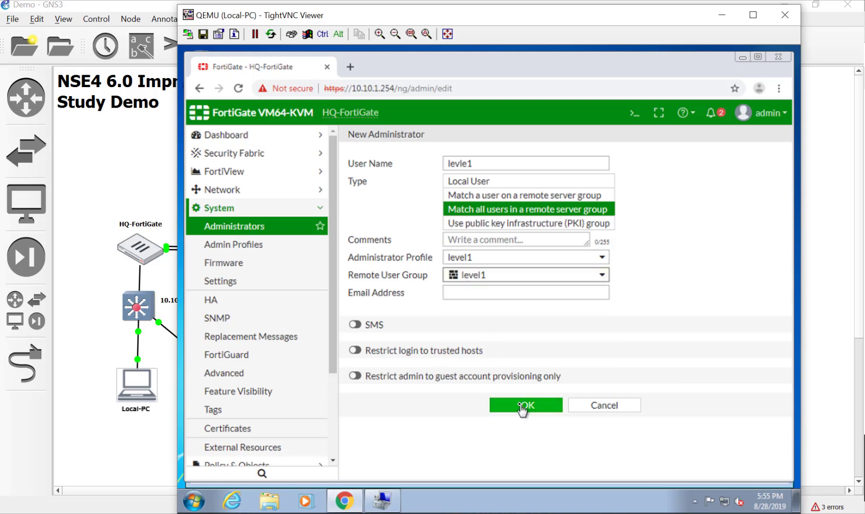
click(523, 405)
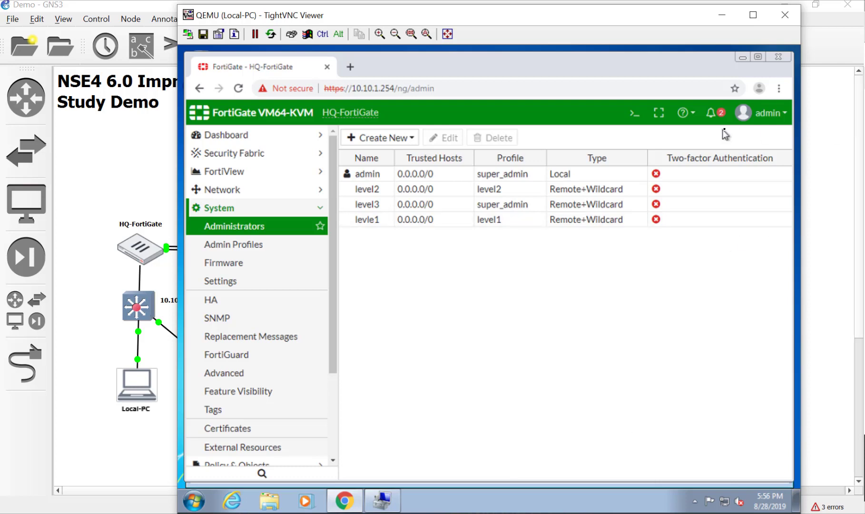
- Log out of the local admin account and log back in with the remote admin's user name and password
click(763, 112)
click(753, 231)
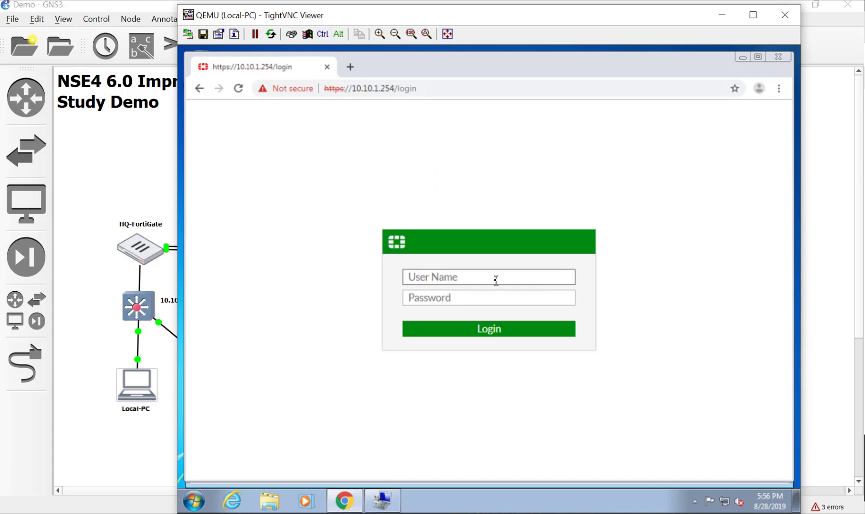
text(bob)
key(Tab)
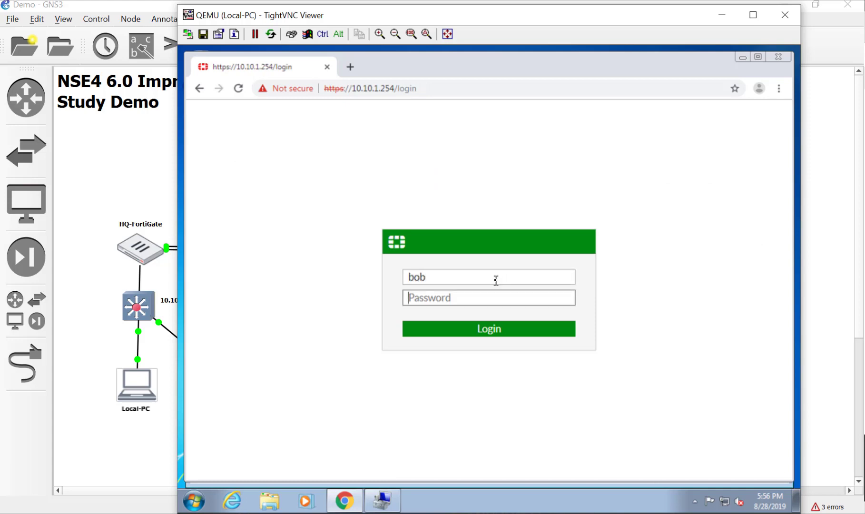
text(12)
key(BackSpace)
key(BackSpace)
text(12345678)
key(Return)
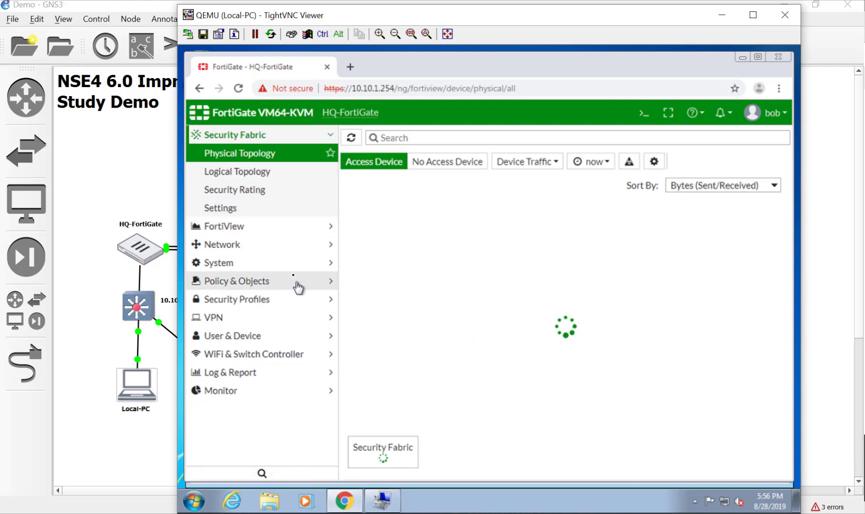
- View the Certificates page, then the IPv4 DoS Policy and IPv4 Policy lists
click(285, 264)
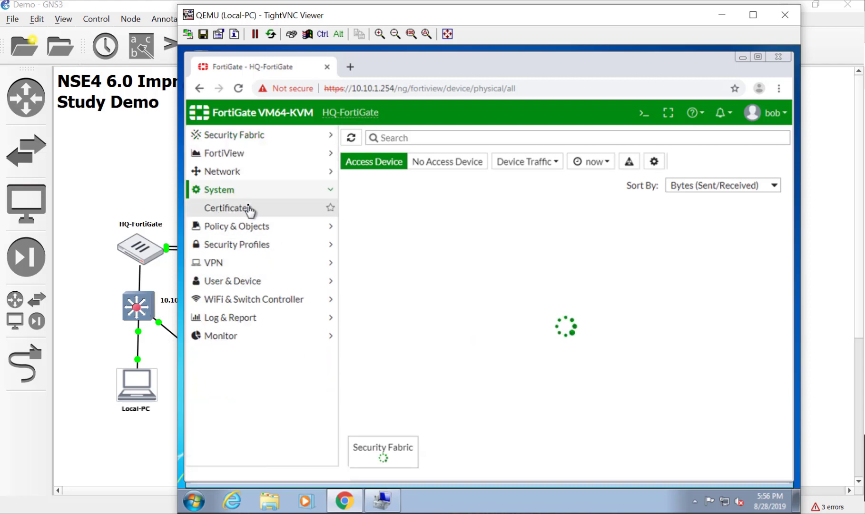
click(235, 207)
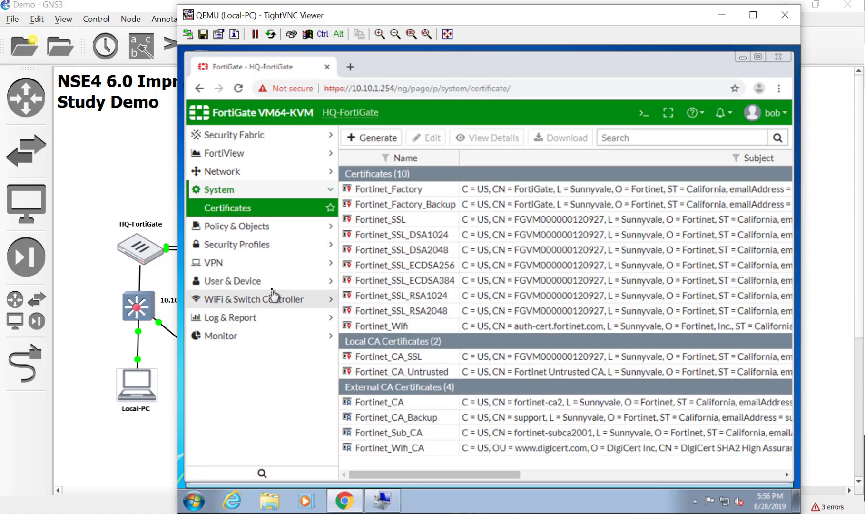
click(265, 227)
click(265, 245)
click(262, 228)
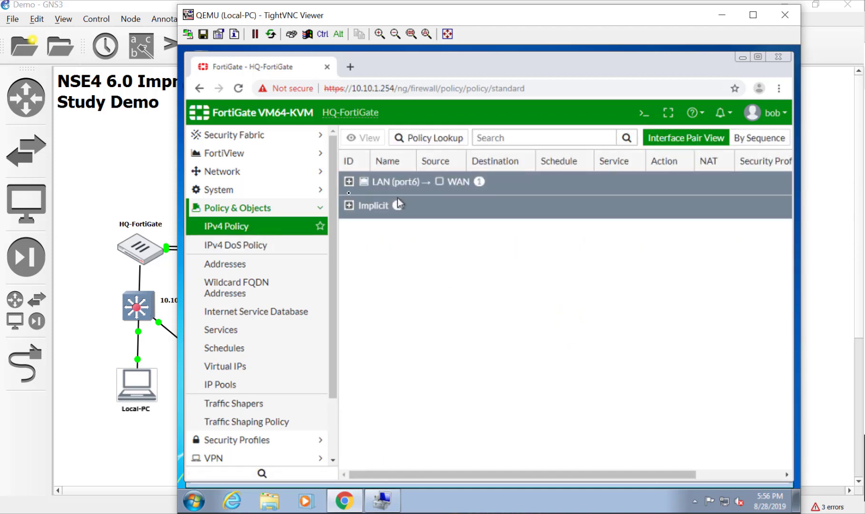
- Expand the LAN (port6) to WAN policy group and check the actions available for policy 1
click(349, 183)
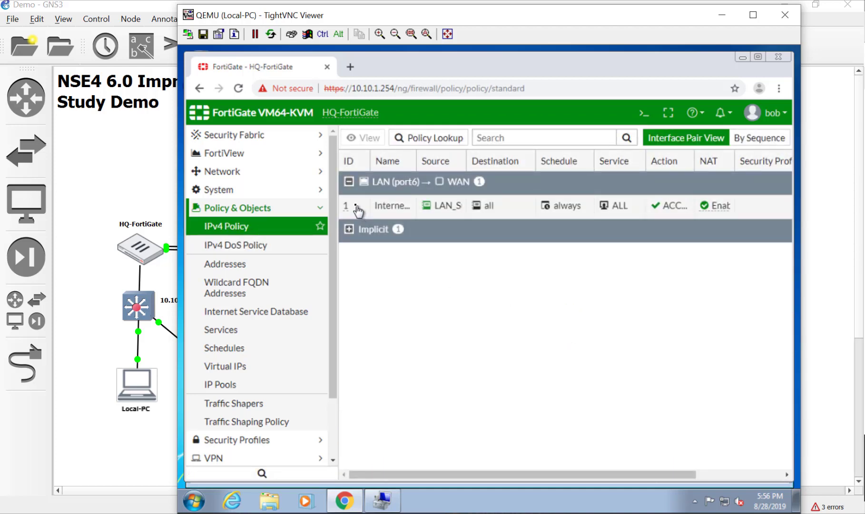
drag(348, 208, 404, 209)
click(550, 215)
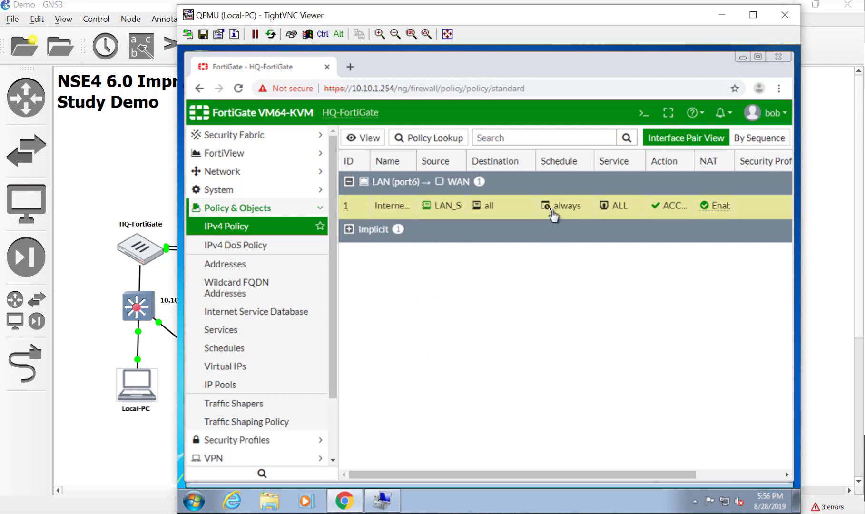
right_click(550, 212)
click(456, 214)
- Check the Virtual IPs page, then sign out of this administrator session
click(252, 364)
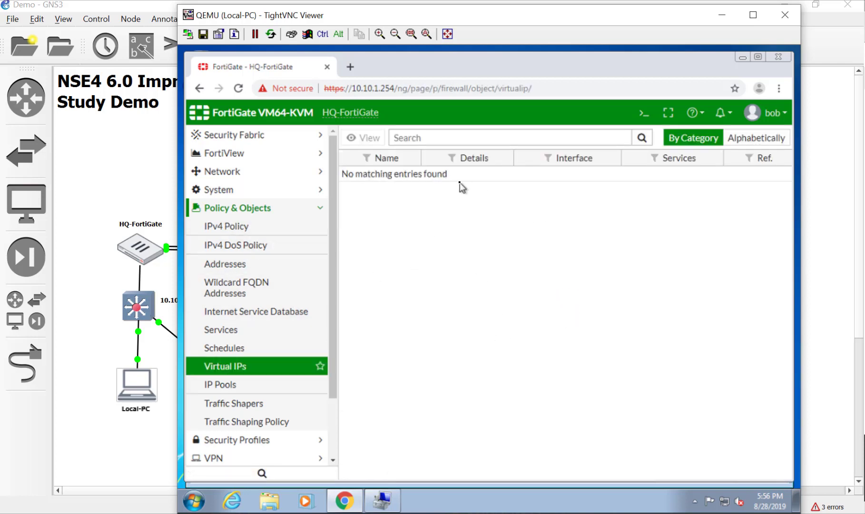
click(766, 112)
click(754, 175)
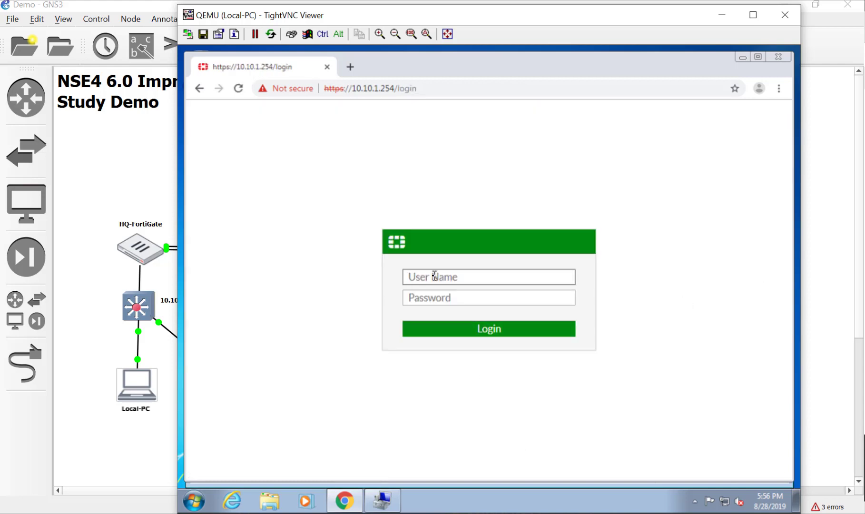
- Log in with the second remote administrator's user name and password
text(fortiduck)
key(Tab)
text(password)
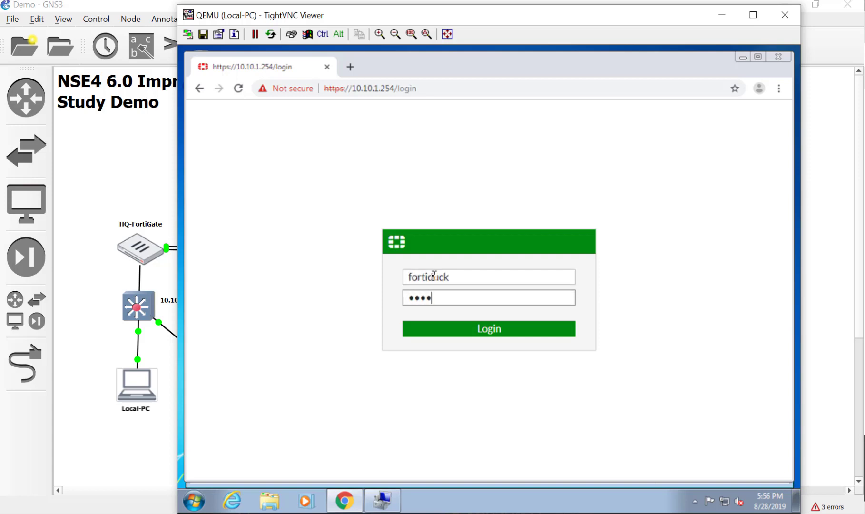
key(Return)
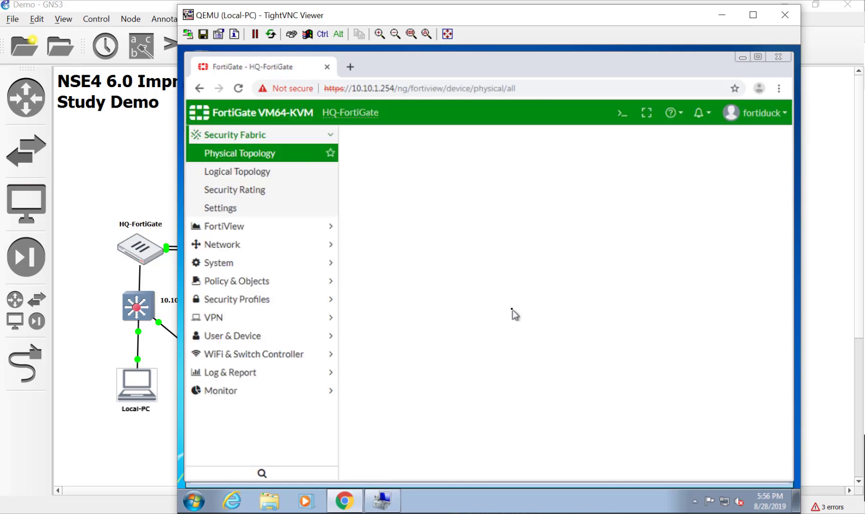
- Open the InternetAcess policy from the IPv4 Policy list for editing, retrying once
click(254, 268)
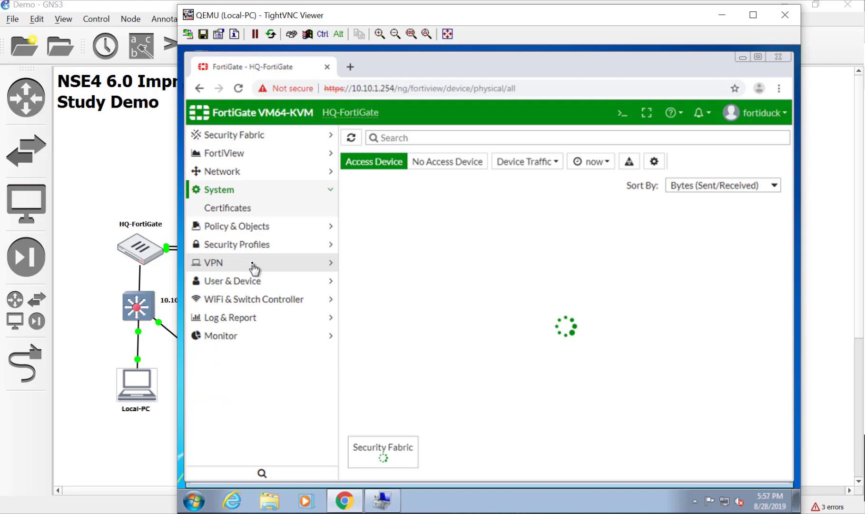
click(237, 227)
click(239, 231)
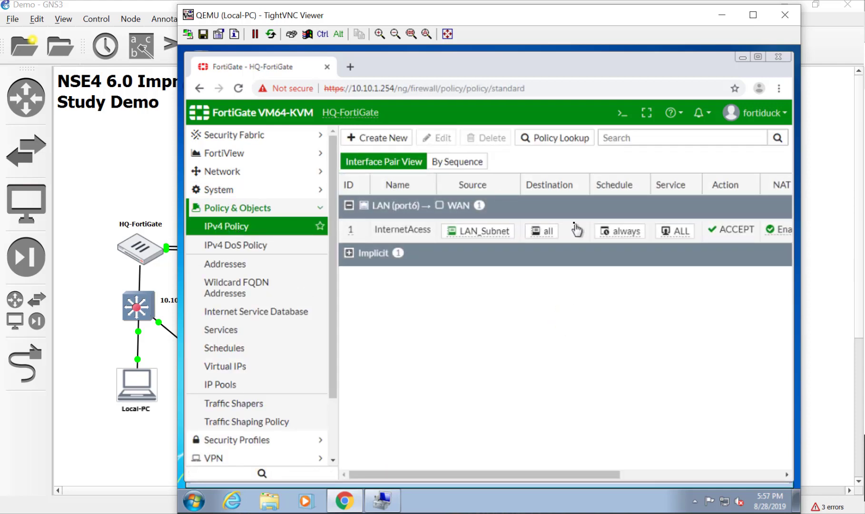
double_click(572, 235)
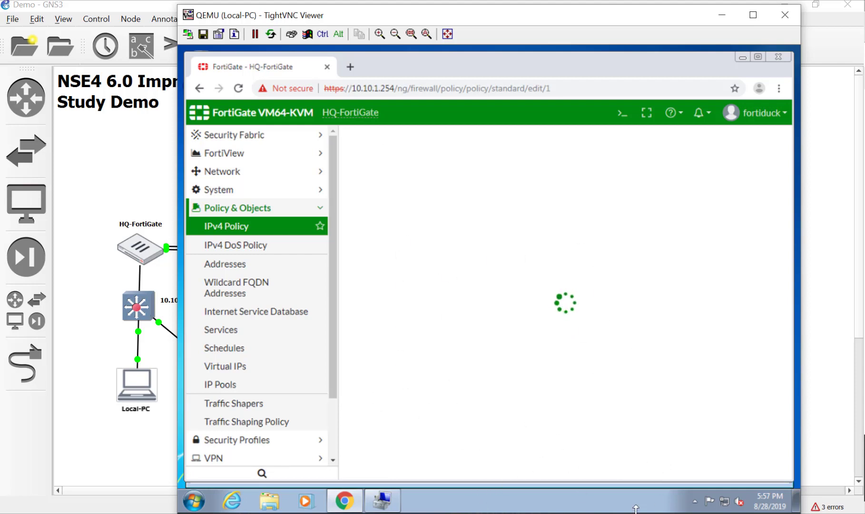
scroll(333, 421, down, 3)
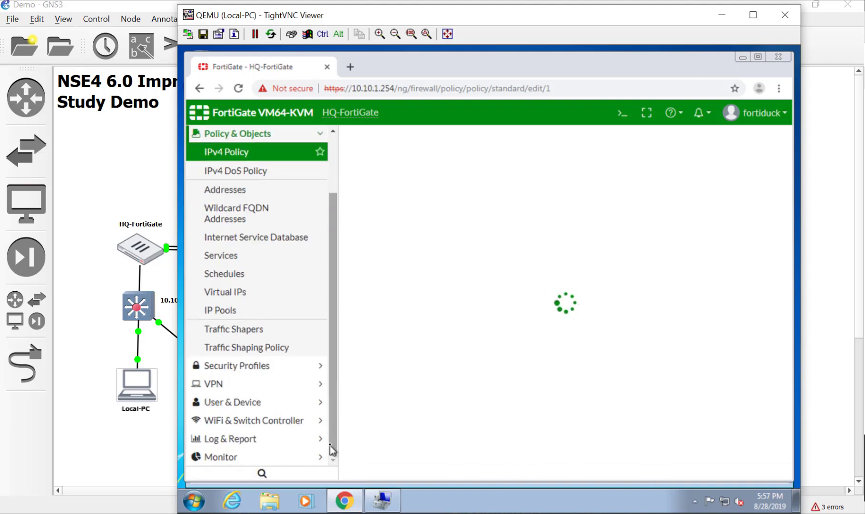
scroll(329, 445, up, 3)
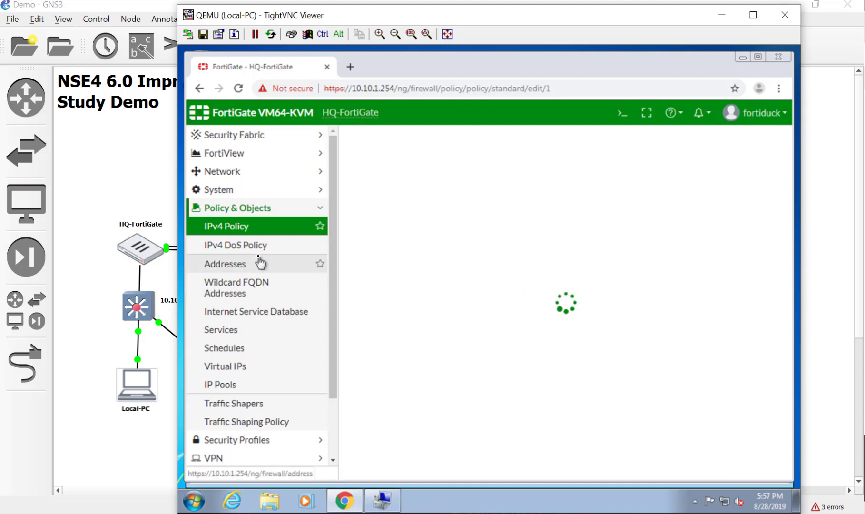
click(257, 229)
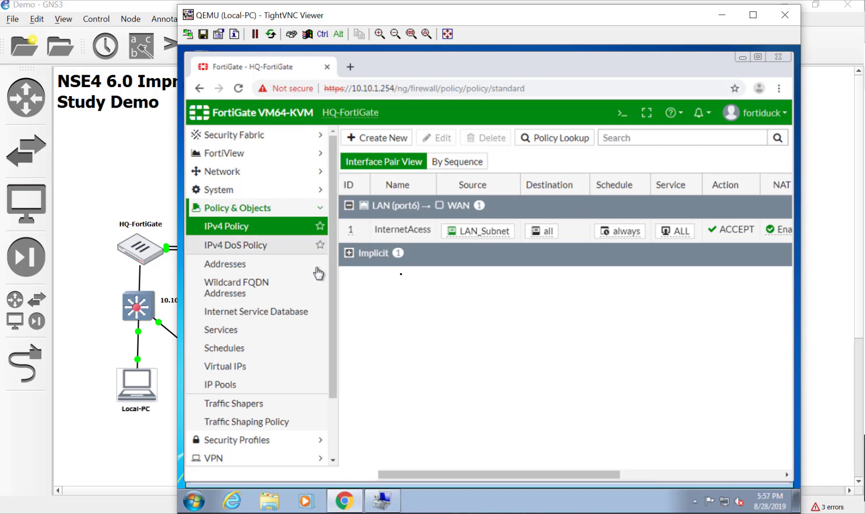
double_click(579, 243)
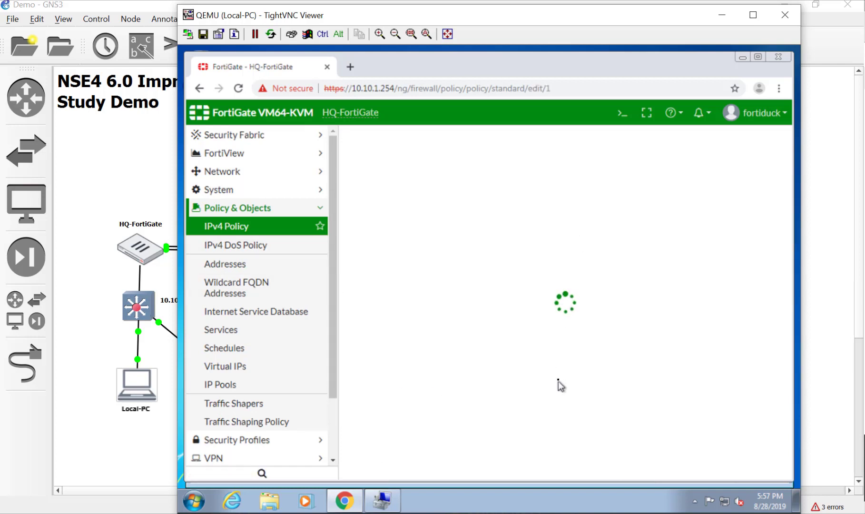
- Close Computer Management and open the Computer's system properties from the Start menu
click(387, 500)
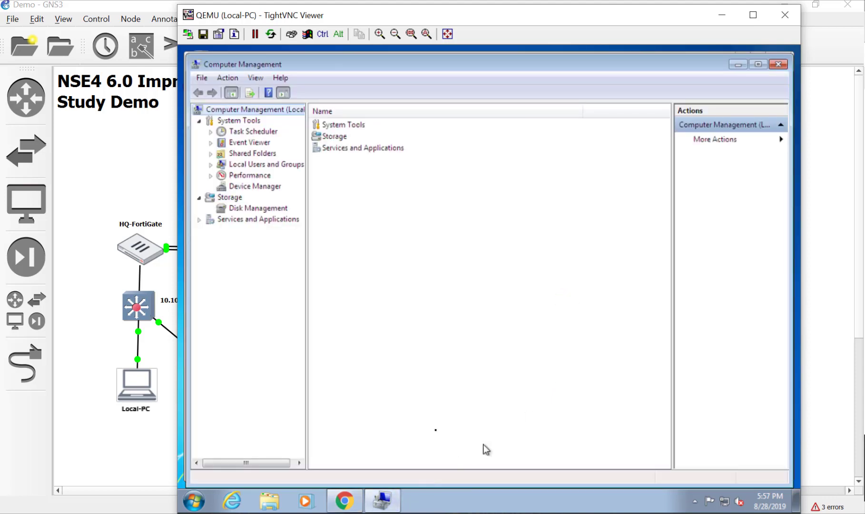
click(778, 65)
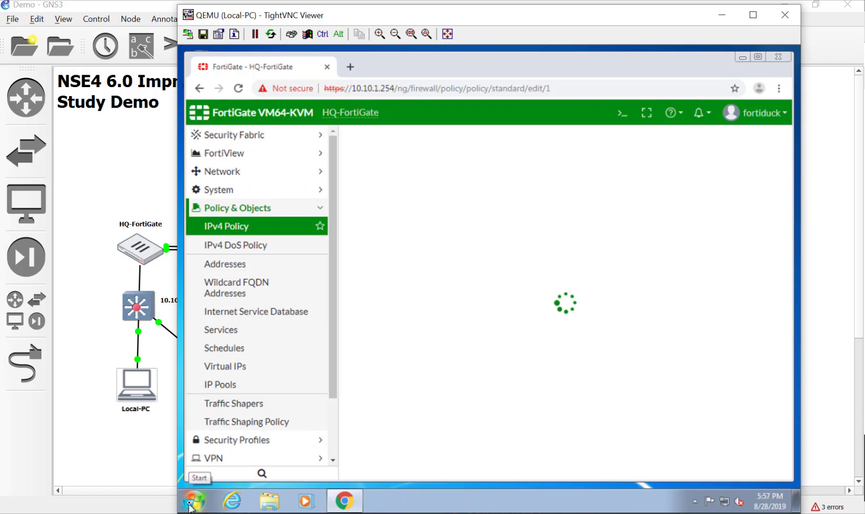
click(191, 503)
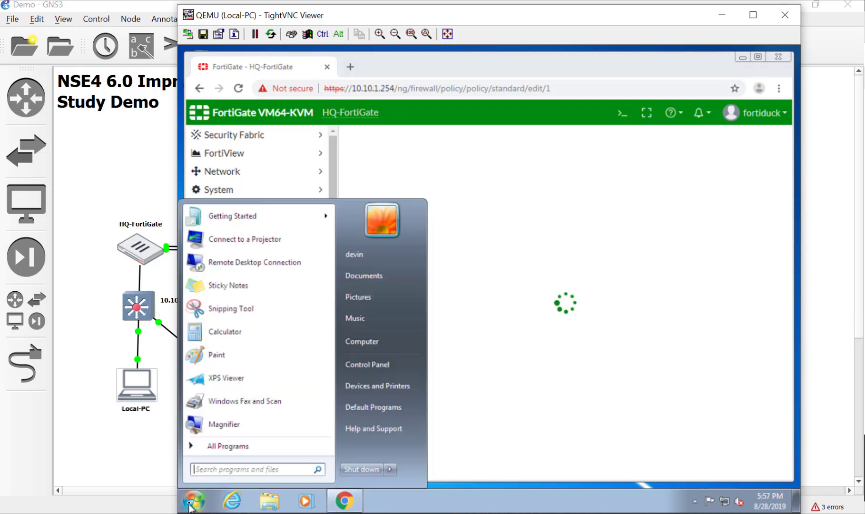
right_click(365, 341)
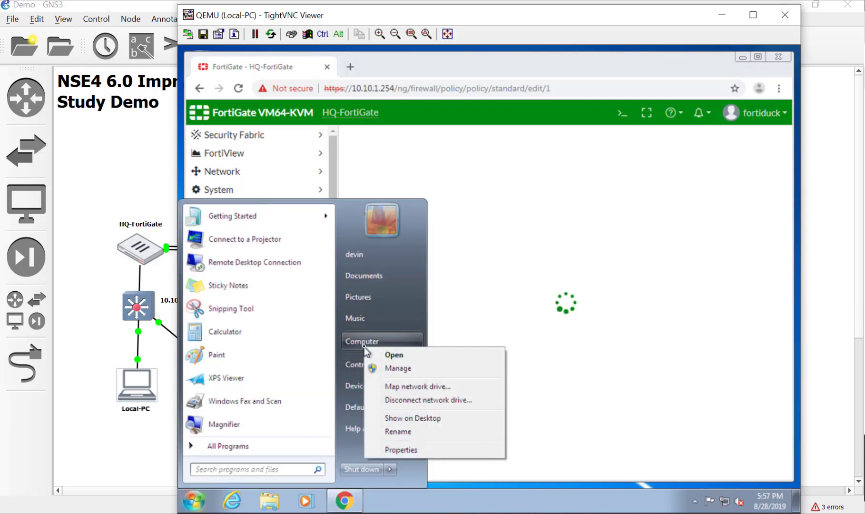
click(397, 449)
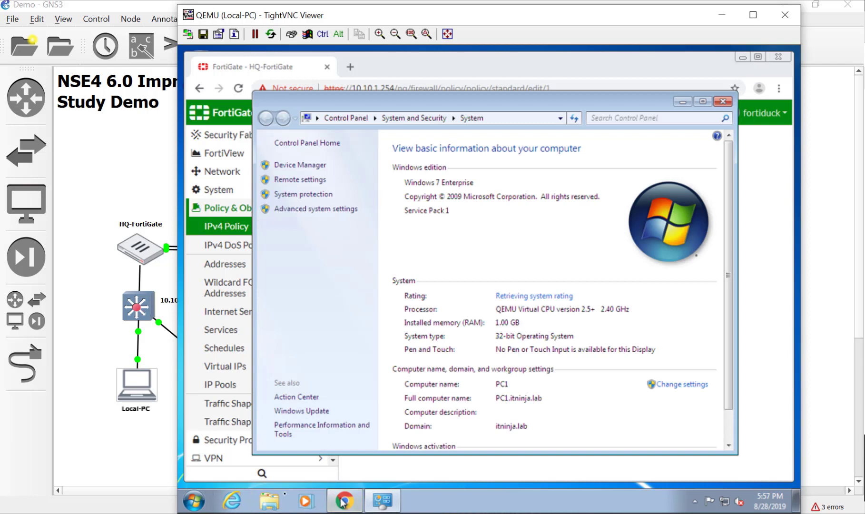
- In Advanced system settings, authenticate as administrator and choose Adjust for best performance under Performance
click(307, 209)
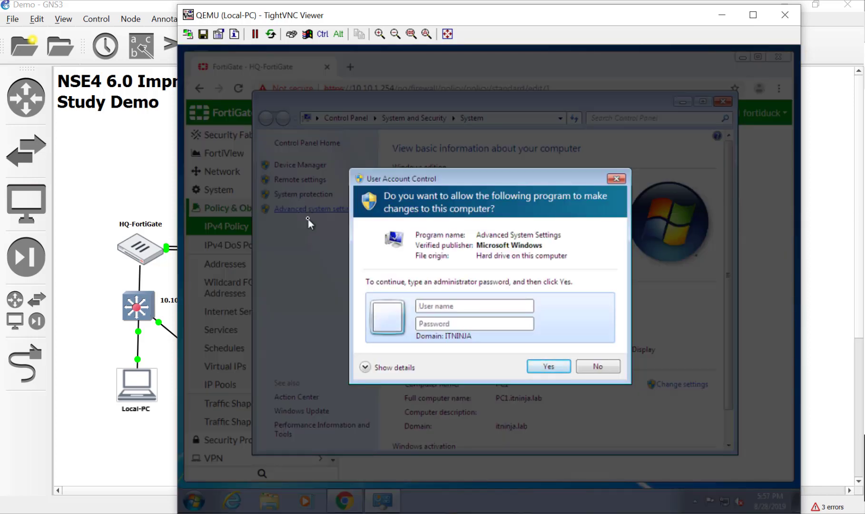
text(ad)
text(••)
key(Return)
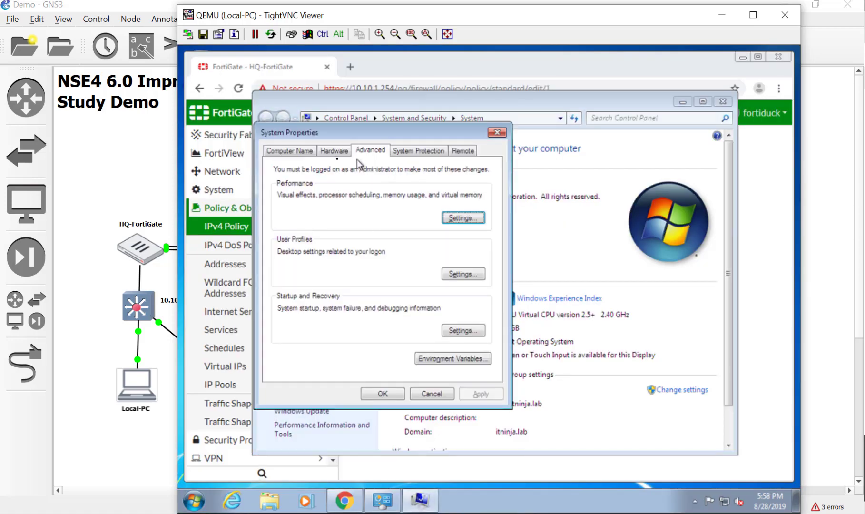
click(466, 220)
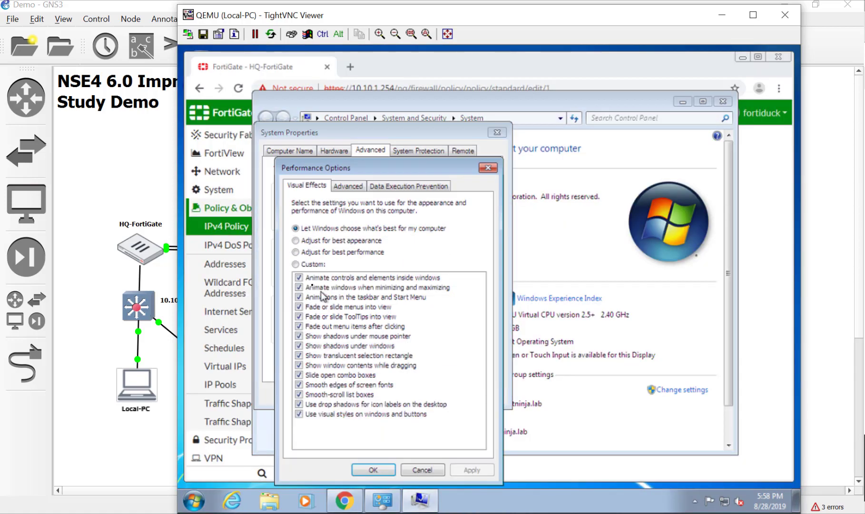
click(316, 252)
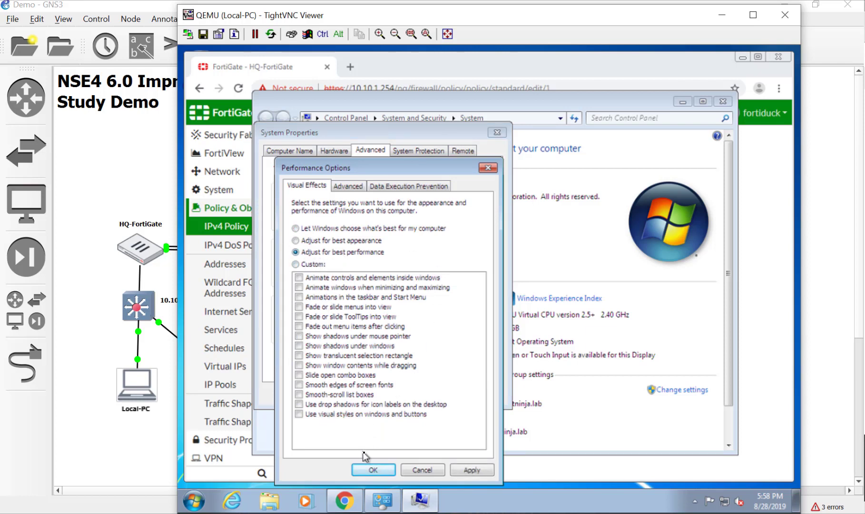
- Confirm Performance Options and System Properties with OK and close the System window
click(372, 469)
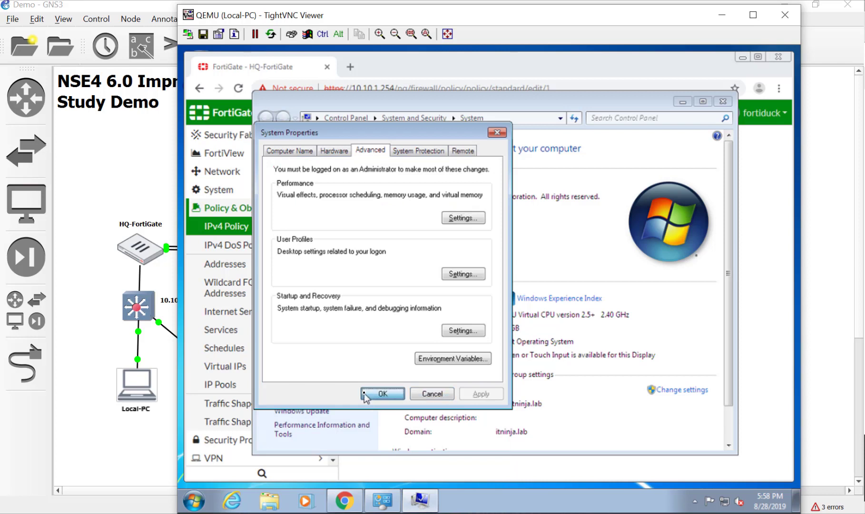
click(382, 394)
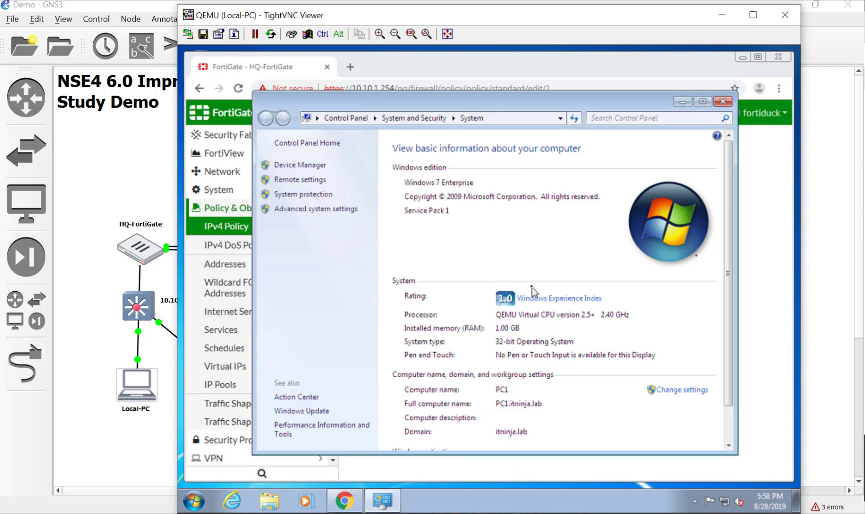
click(718, 102)
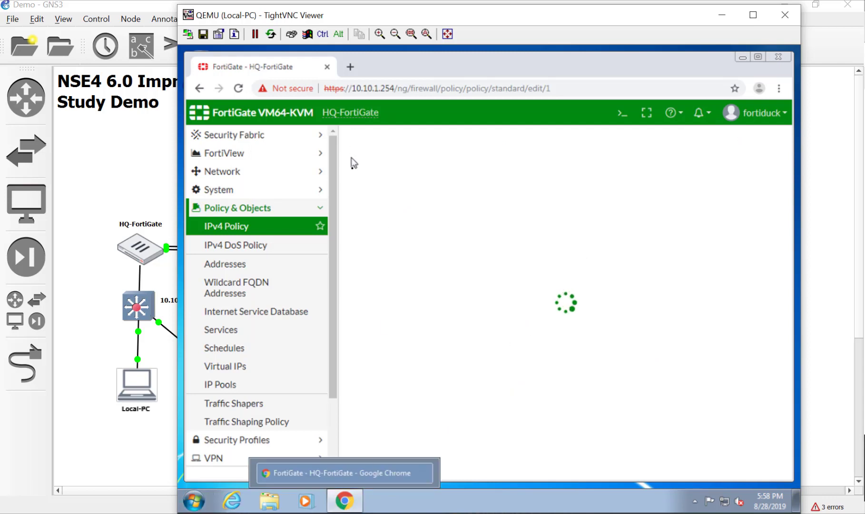
- Reopen Computer properties, authenticate as administrator, and bring up the Advanced tab's Performance settings
click(194, 500)
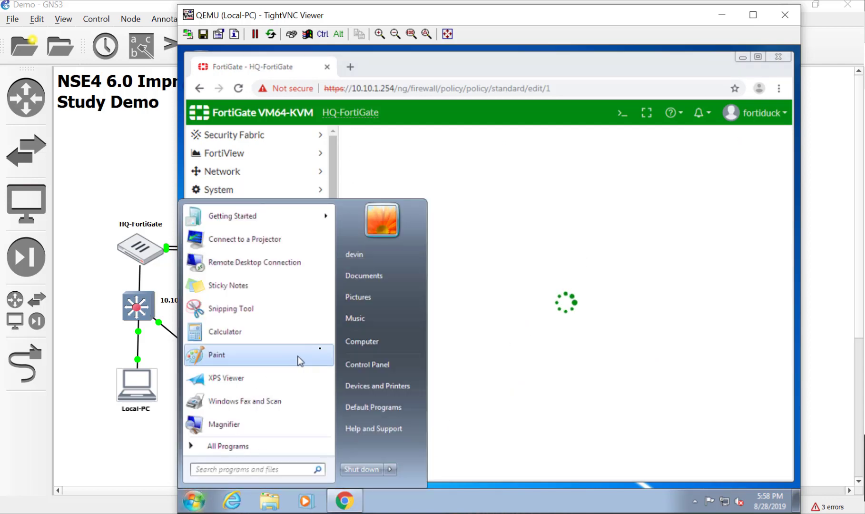
right_click(350, 339)
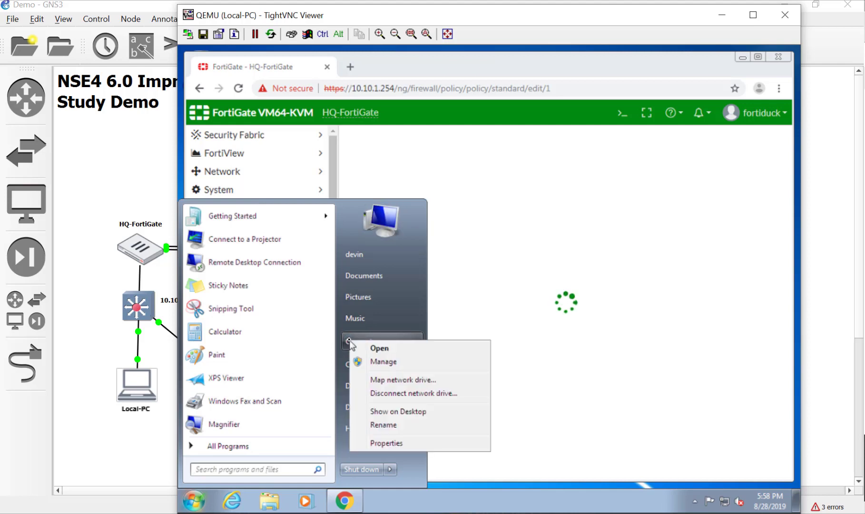
click(381, 443)
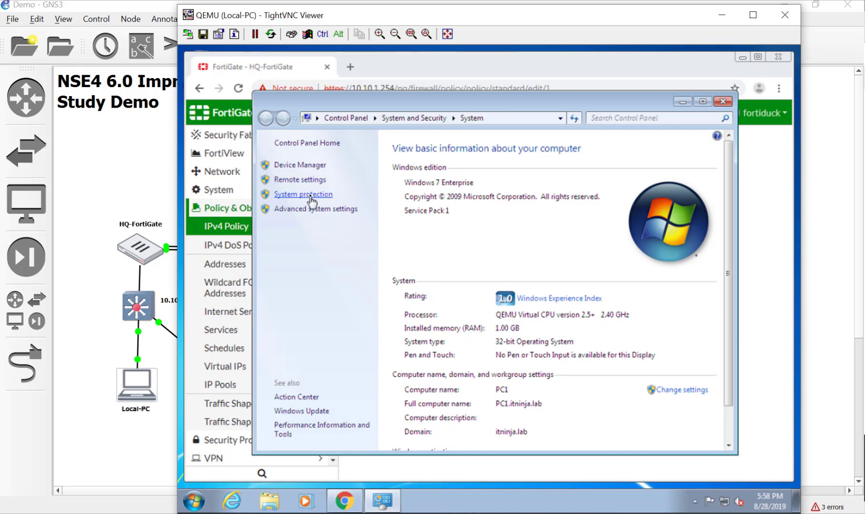
click(311, 195)
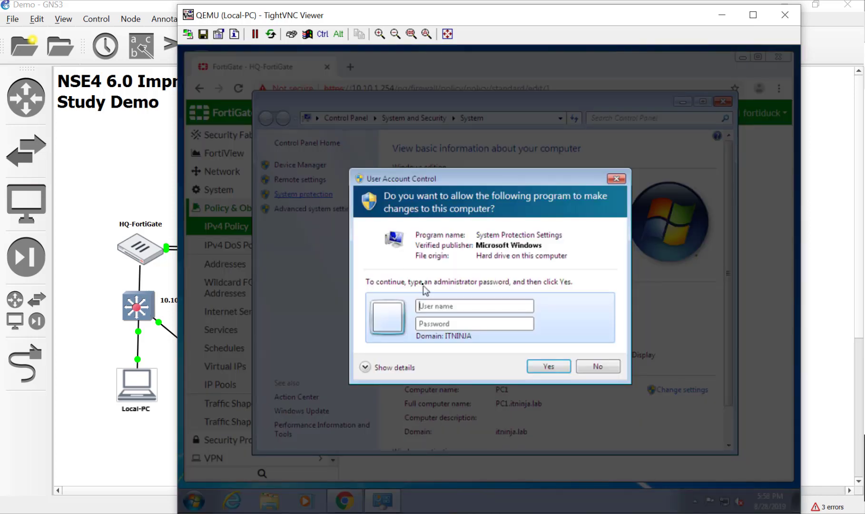
text(adminis)
text(p)
key(Return)
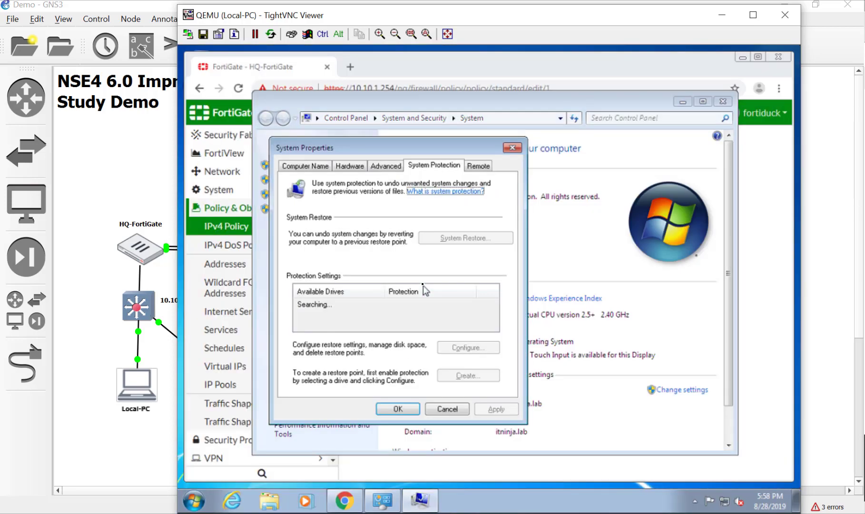
click(370, 168)
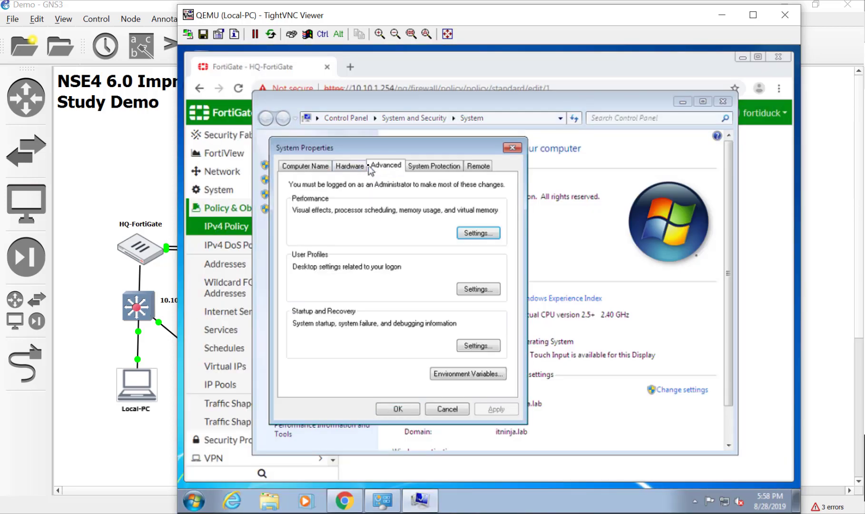
click(477, 232)
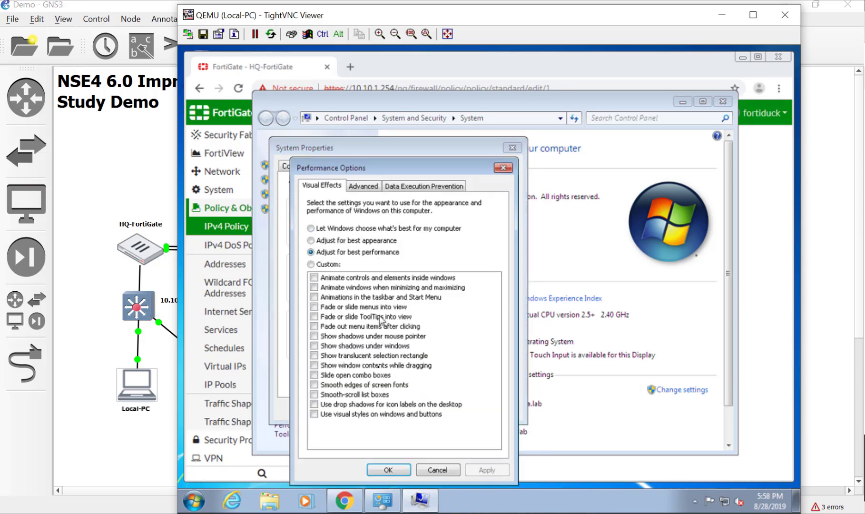
- Close Performance Options, System Properties and the System window again
click(388, 471)
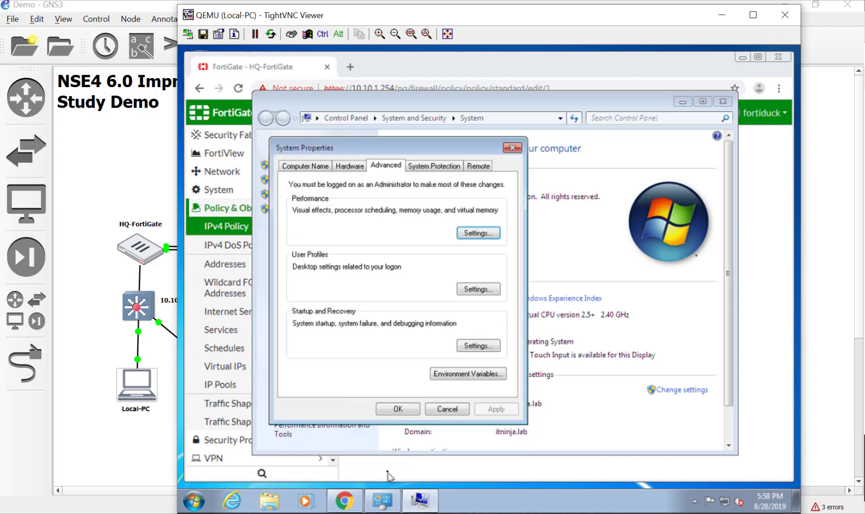
click(397, 410)
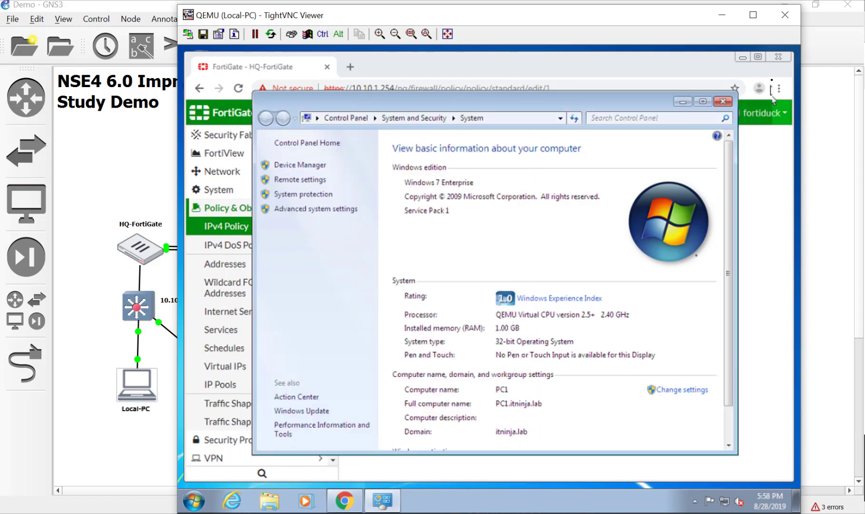
click(724, 103)
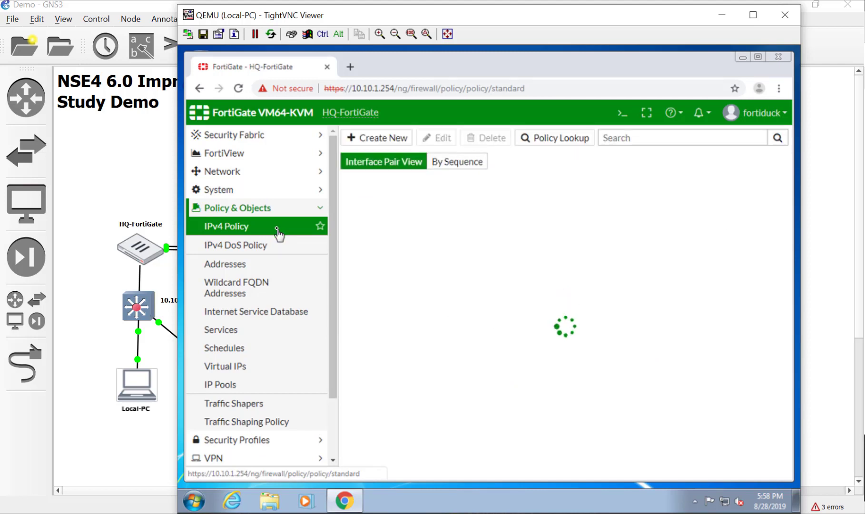
- Edit port4 from Network > Interfaces and enter asdf as its alias
click(235, 172)
click(257, 189)
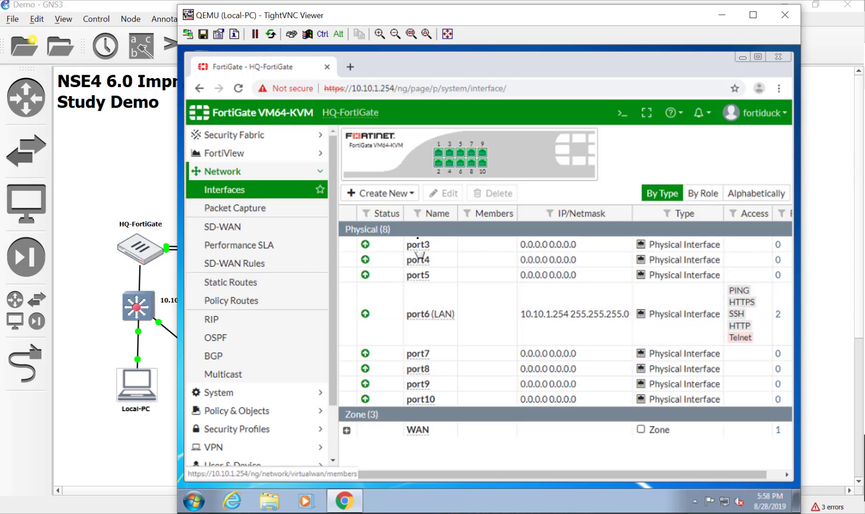
double_click(471, 266)
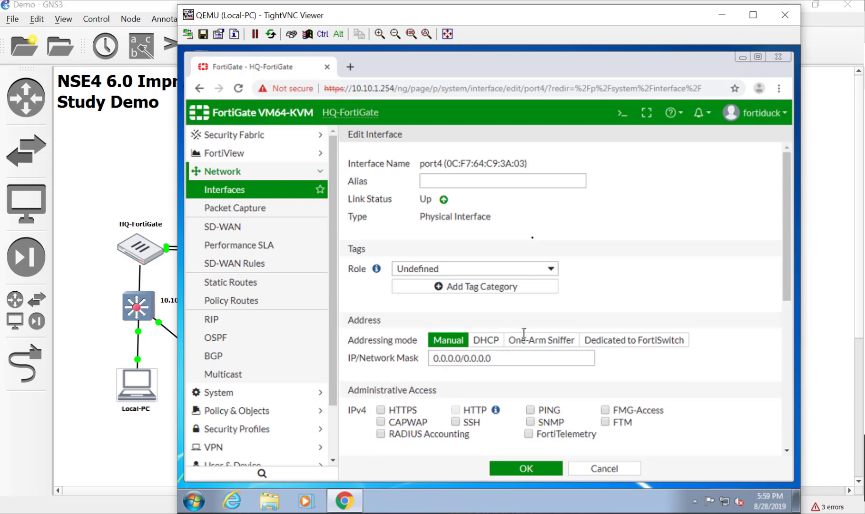
scroll(785, 366, down, 5)
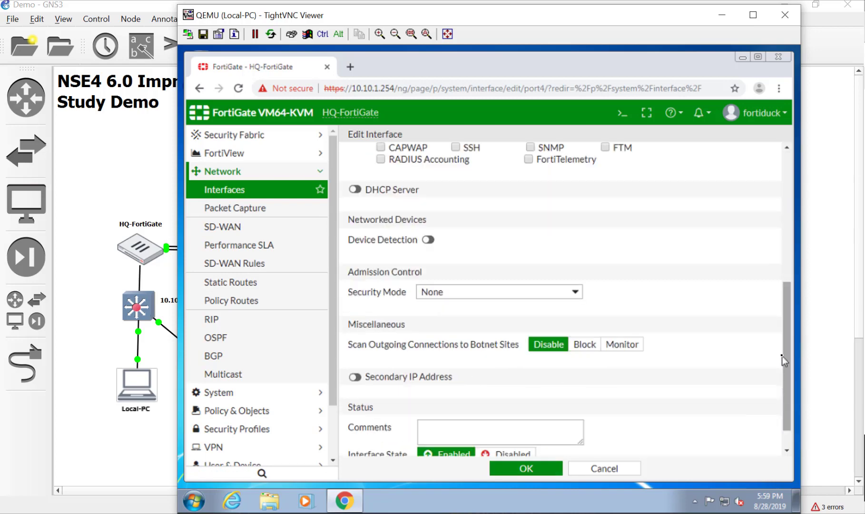
scroll(775, 200, up, 5)
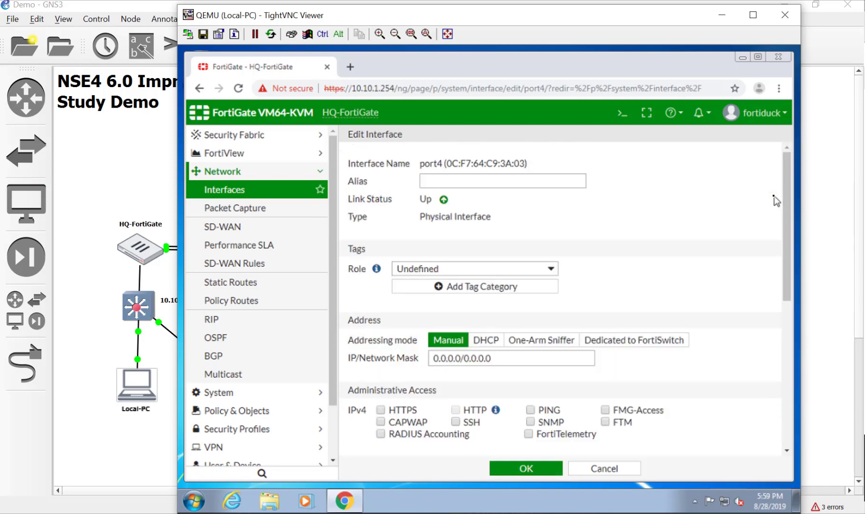
click(517, 179)
text(asdf)
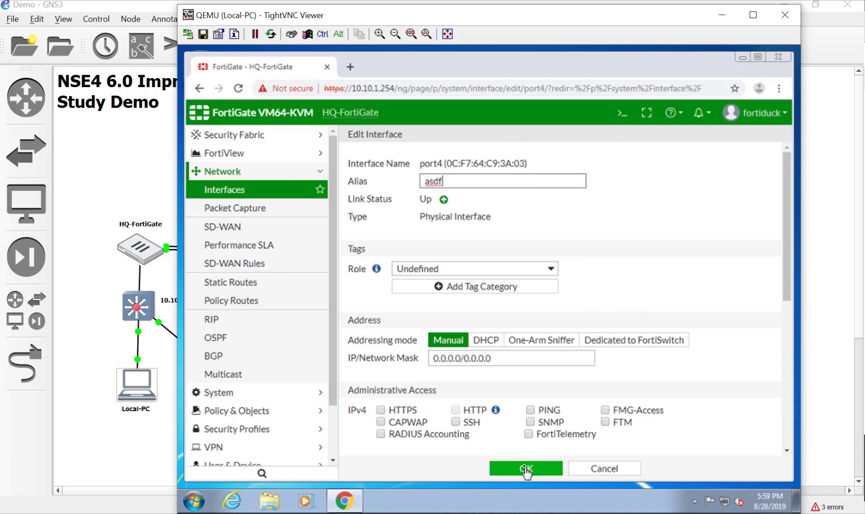
click(756, 112)
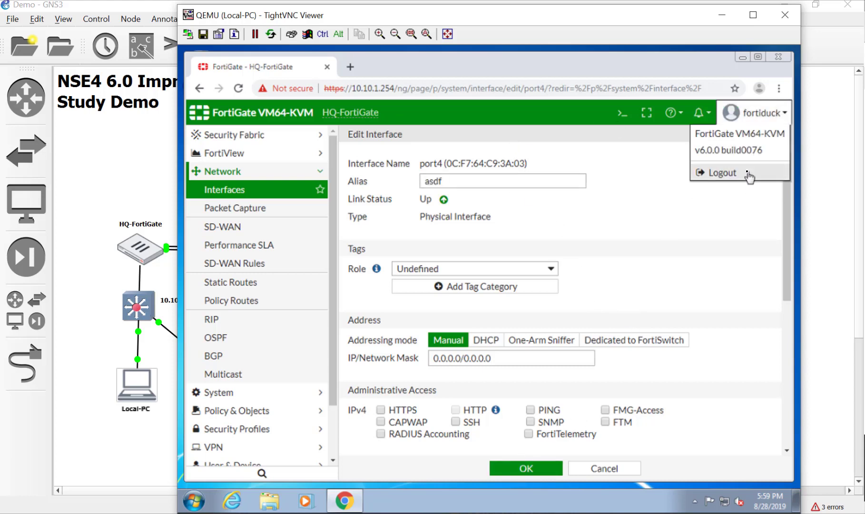
- Log out and sign in as the LDAP administrator with its password, reaching the dashboard
click(745, 173)
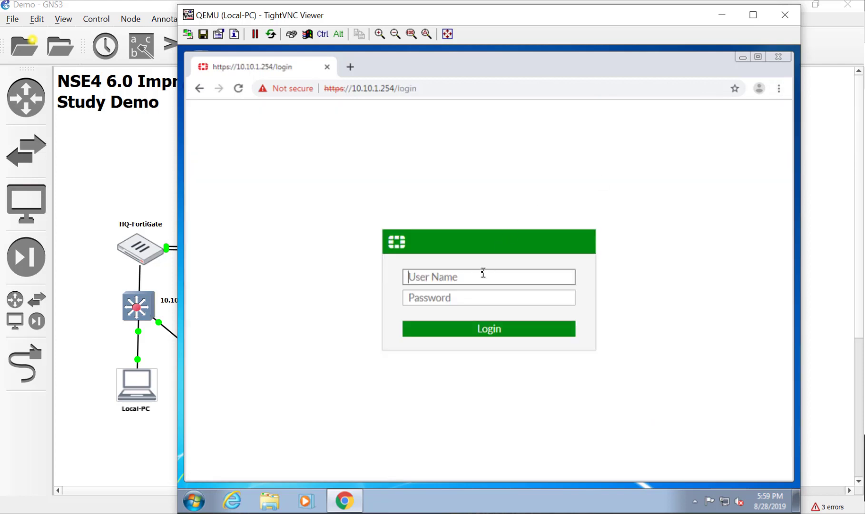
text(devin)
key(Tab)
text(pas)
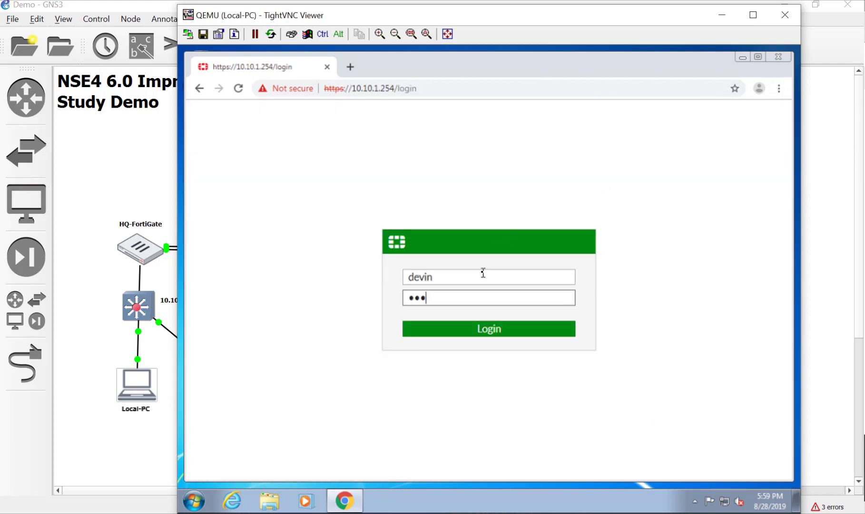
key(BackSpace)
key(BackSpace)
key(BackSpace)
text(password)
key(Return)
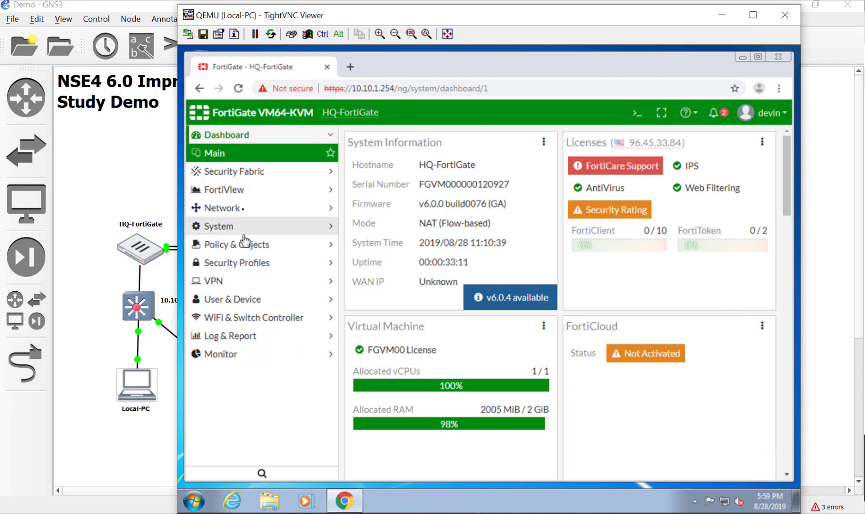
- Expand System, scroll through the dashboard, and close the Chrome window
click(228, 226)
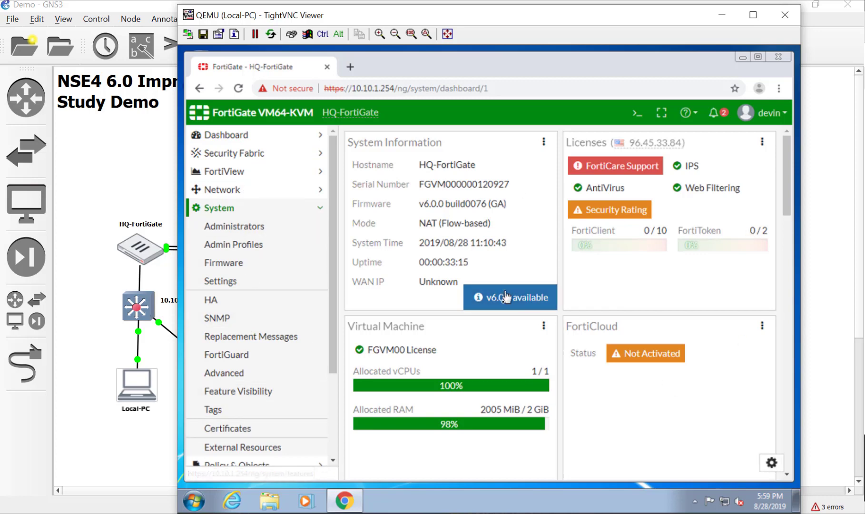
scroll(516, 347, down, 5)
scroll(516, 347, down, 5)
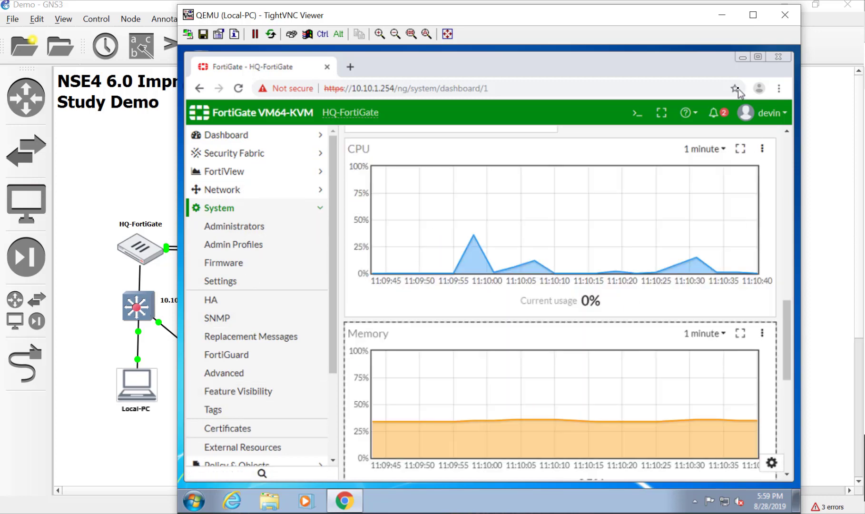
click(769, 55)
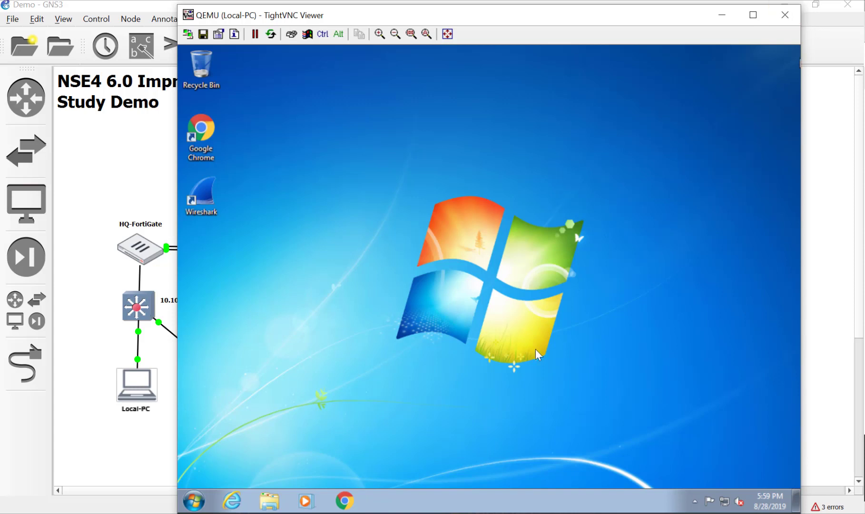
- Close the TightVNC viewer and drag the rubber-duck image beside the WAN cloud
click(785, 14)
click(453, 283)
drag(453, 283, 489, 276)
drag(437, 315, 416, 300)
click(618, 238)
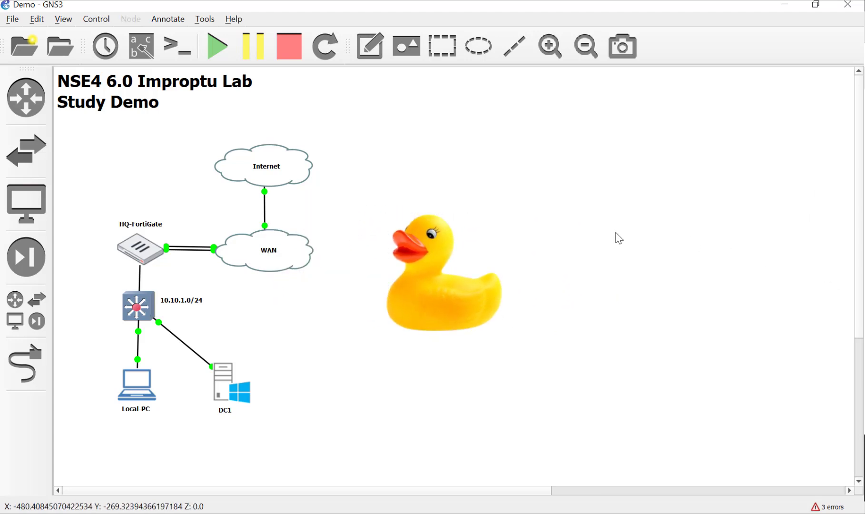